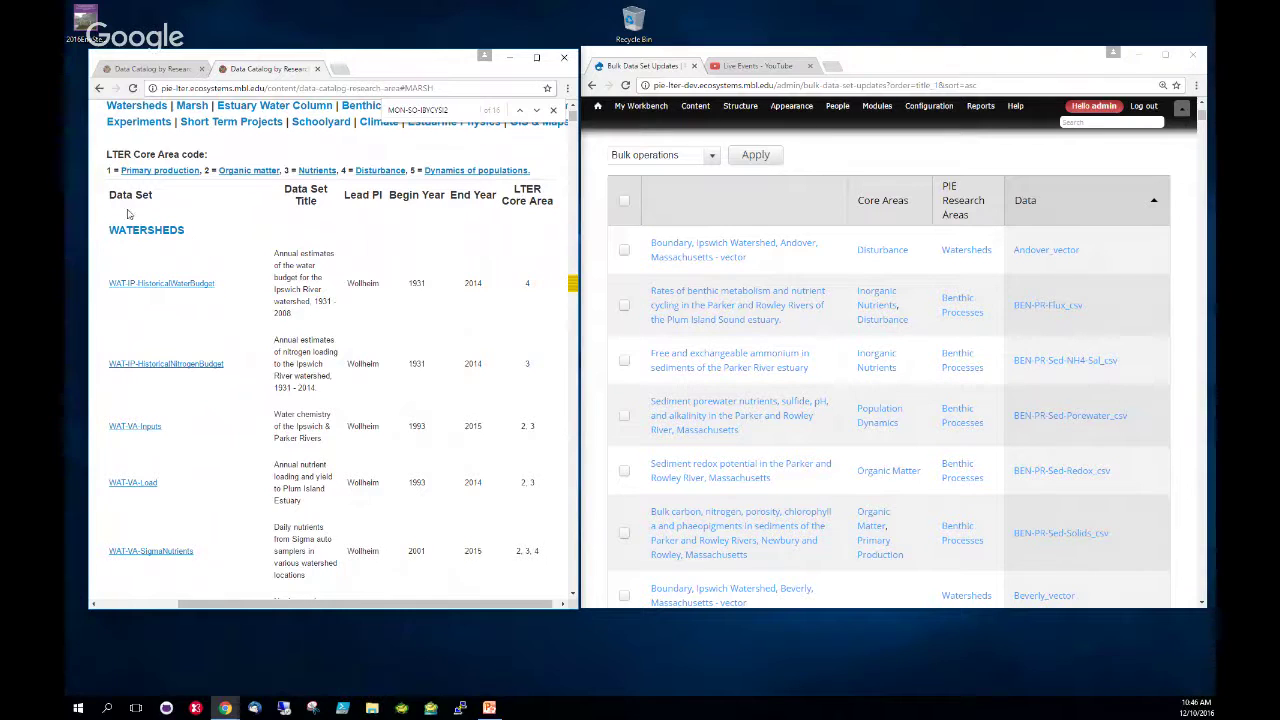
# - Look through the Data Catalog by Research Area, from Watersheds down to Long Term Experiments, and return to its beginning
pyautogui.click(575, 288)
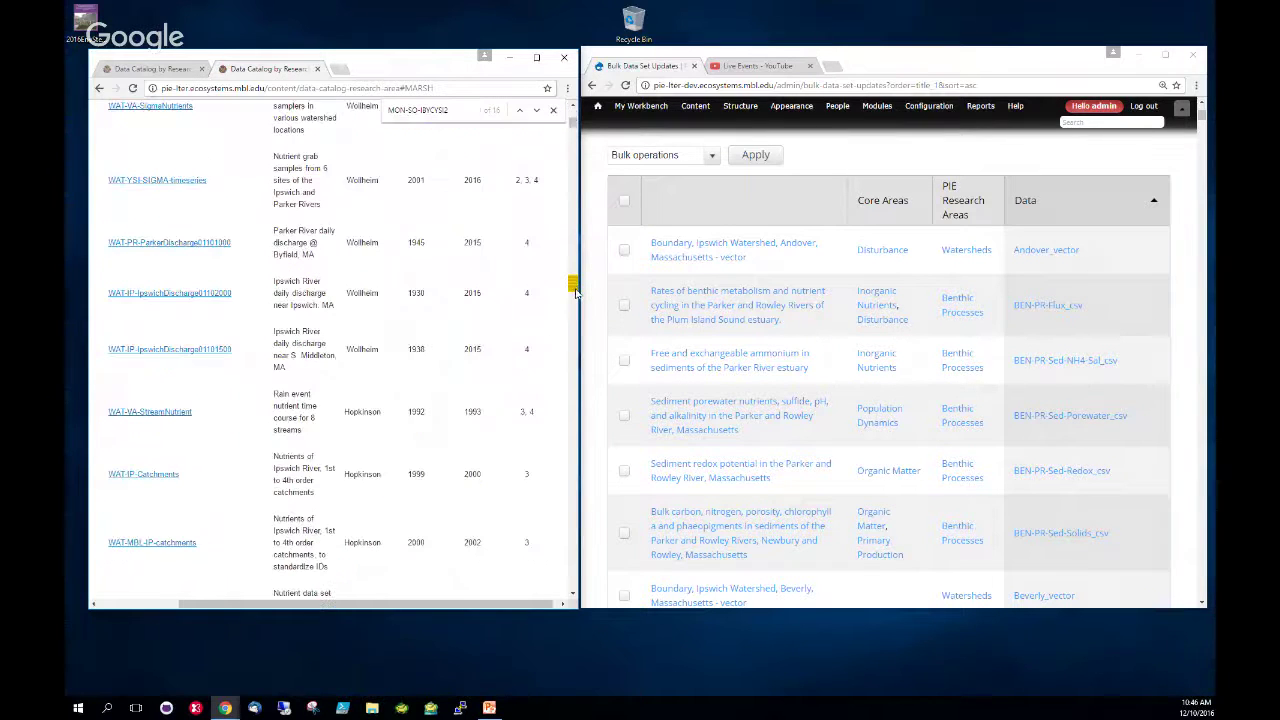
pyautogui.click(575, 290)
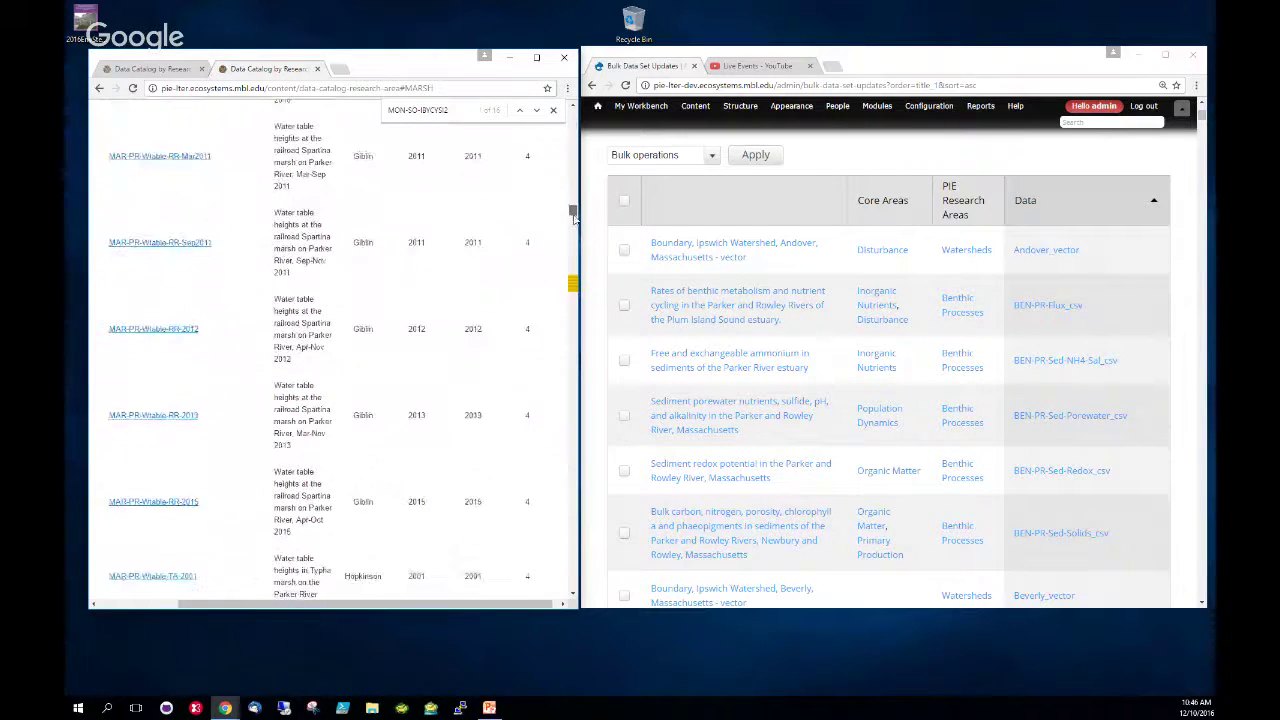
pyautogui.moveTo(573, 257); pyautogui.dragTo(575, 343)
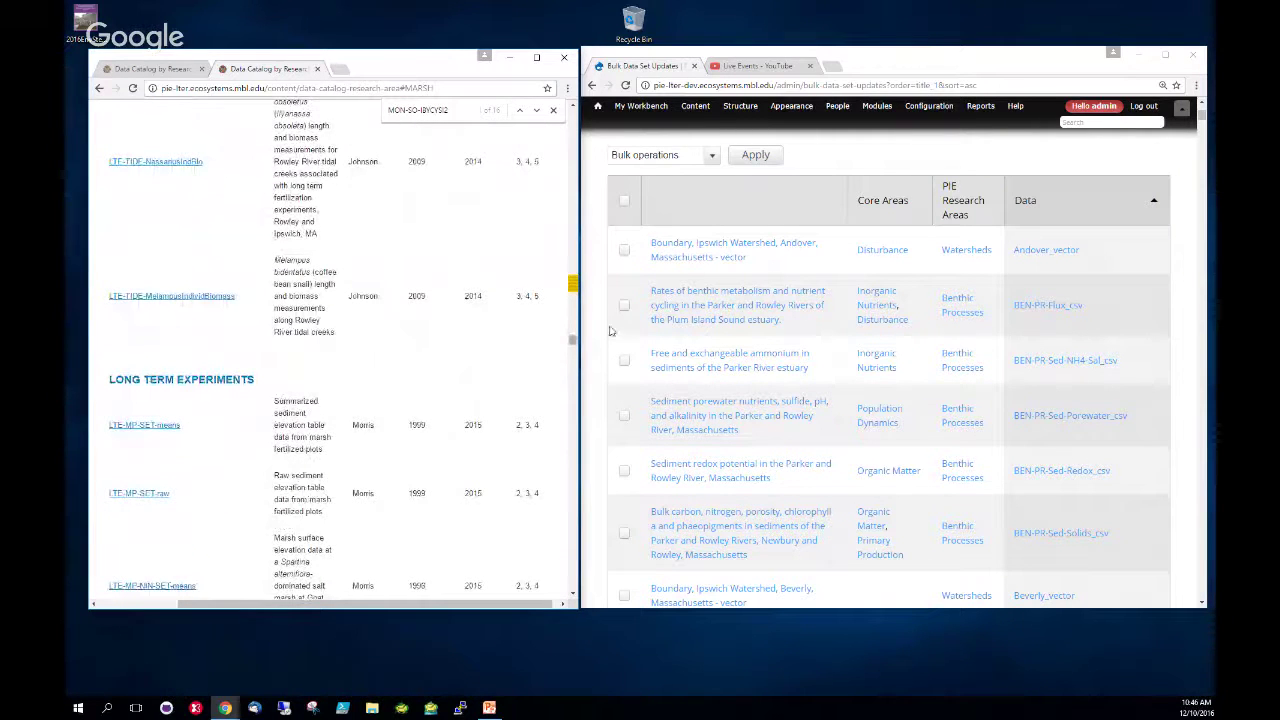
pyautogui.moveTo(573, 340); pyautogui.dragTo(563, 114)
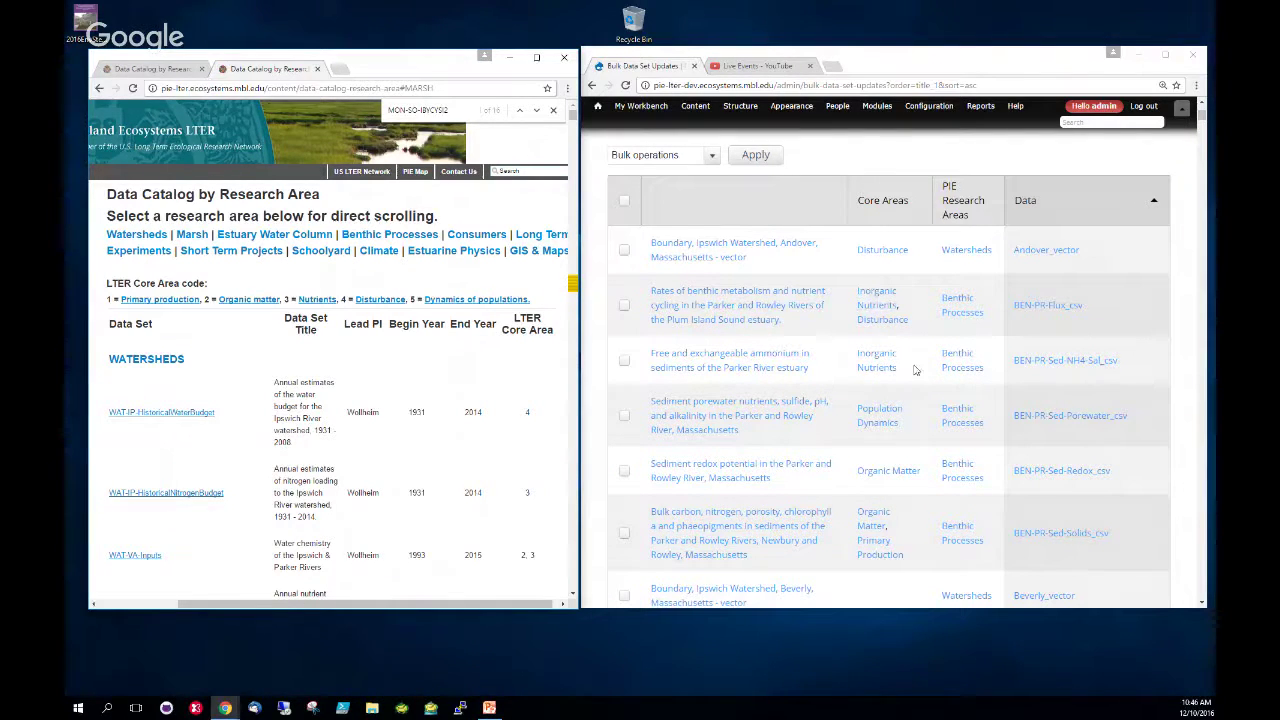
# - Examine the Bulk Data Set Updates list down to the HTL-EST clam data sets for rows lacking a PIE Research Area
pyautogui.scroll(-2, 838, 365)
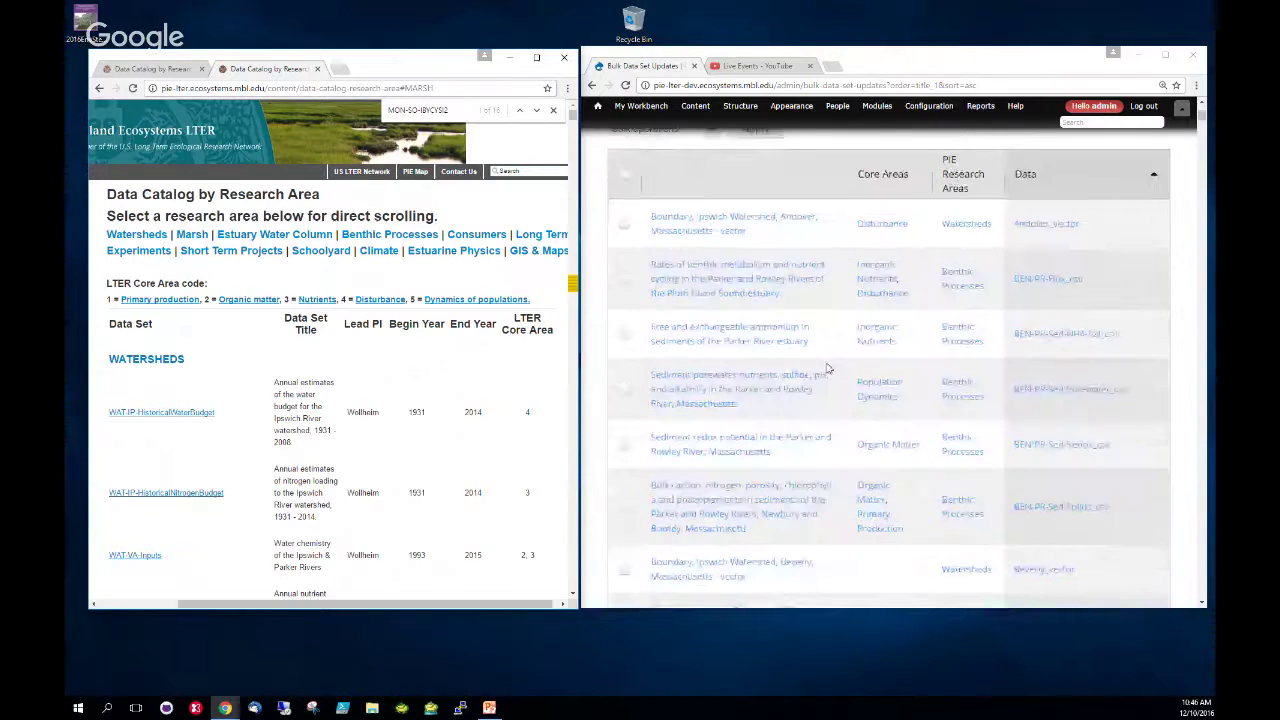
pyautogui.scroll(1, 975, 320)
pyautogui.scroll(1, 975, 320)
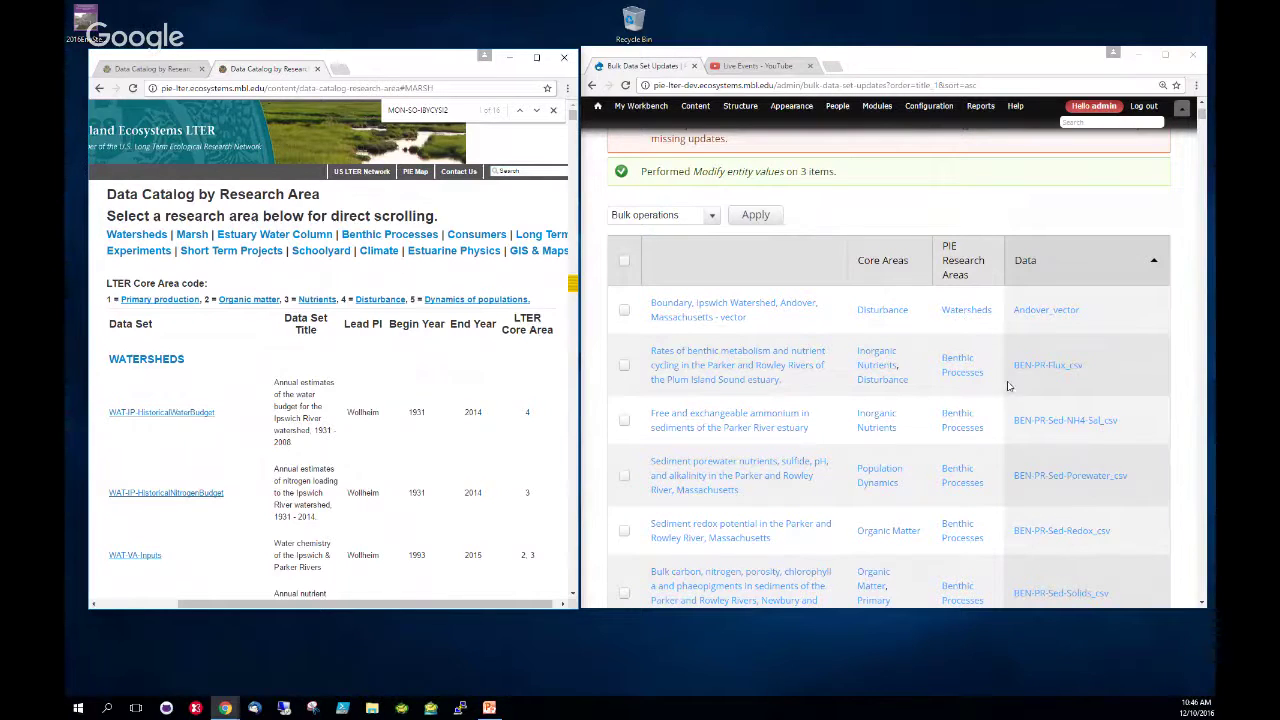
pyautogui.scroll(-5, 943, 451)
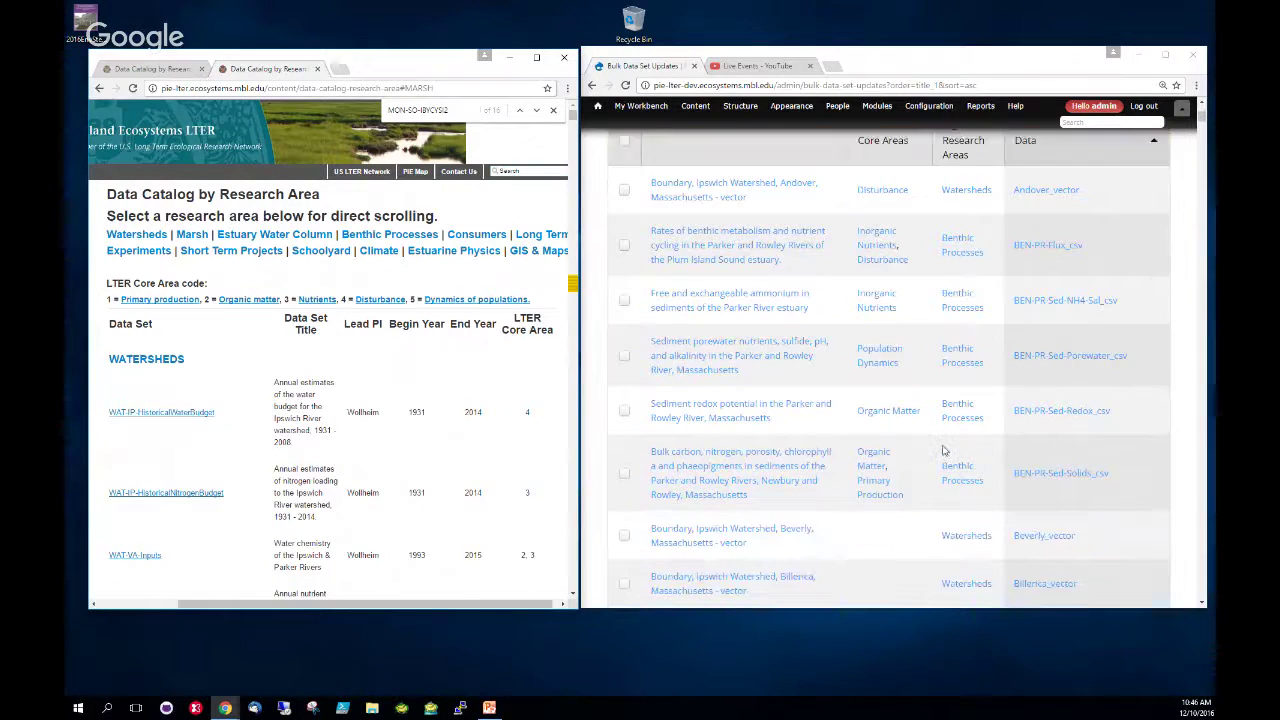
pyautogui.scroll(-4, 960, 440)
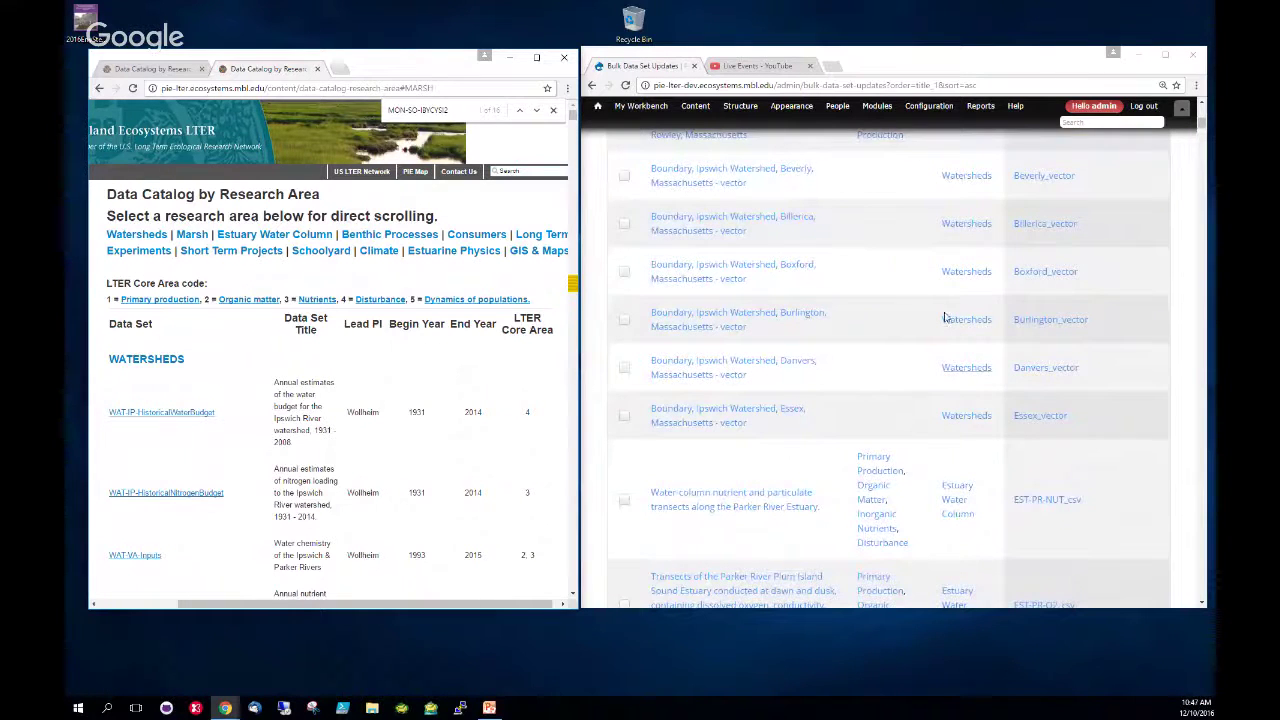
pyautogui.scroll(-6, 910, 372)
pyautogui.scroll(-1, 892, 388)
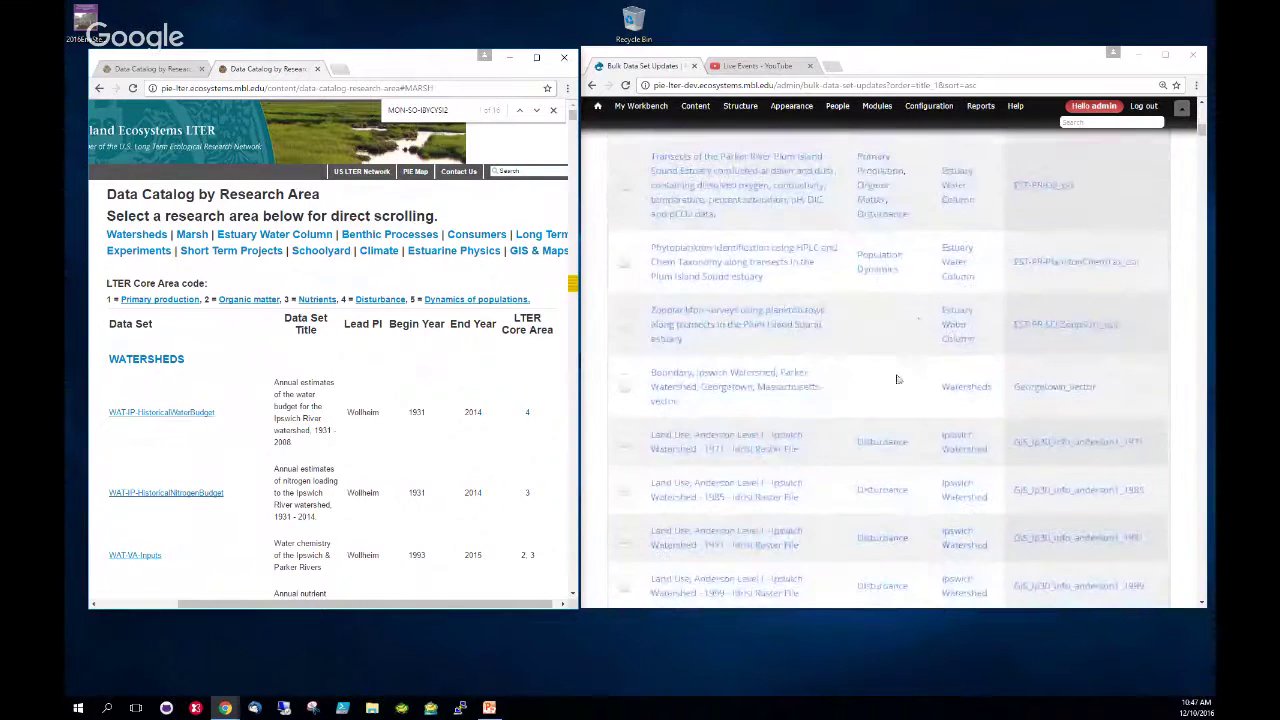
pyautogui.scroll(-4, 886, 344)
pyautogui.scroll(-8, 881, 353)
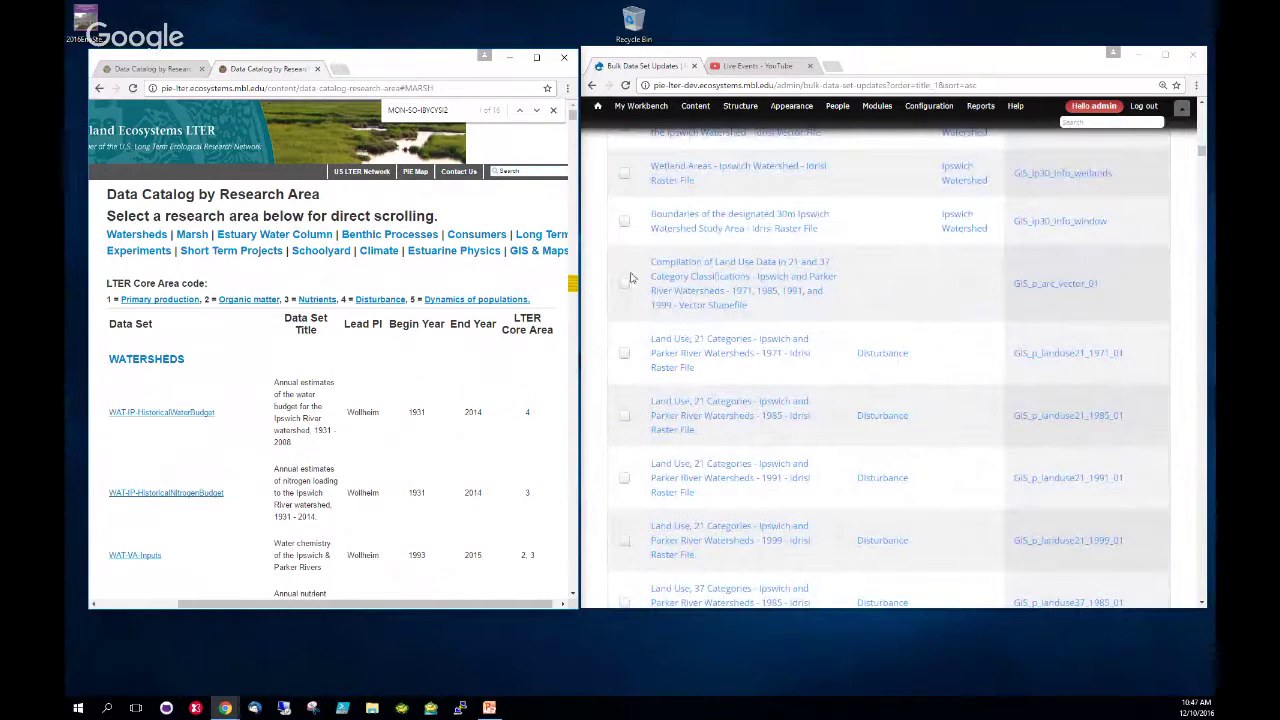
pyautogui.scroll(-5, 928, 334)
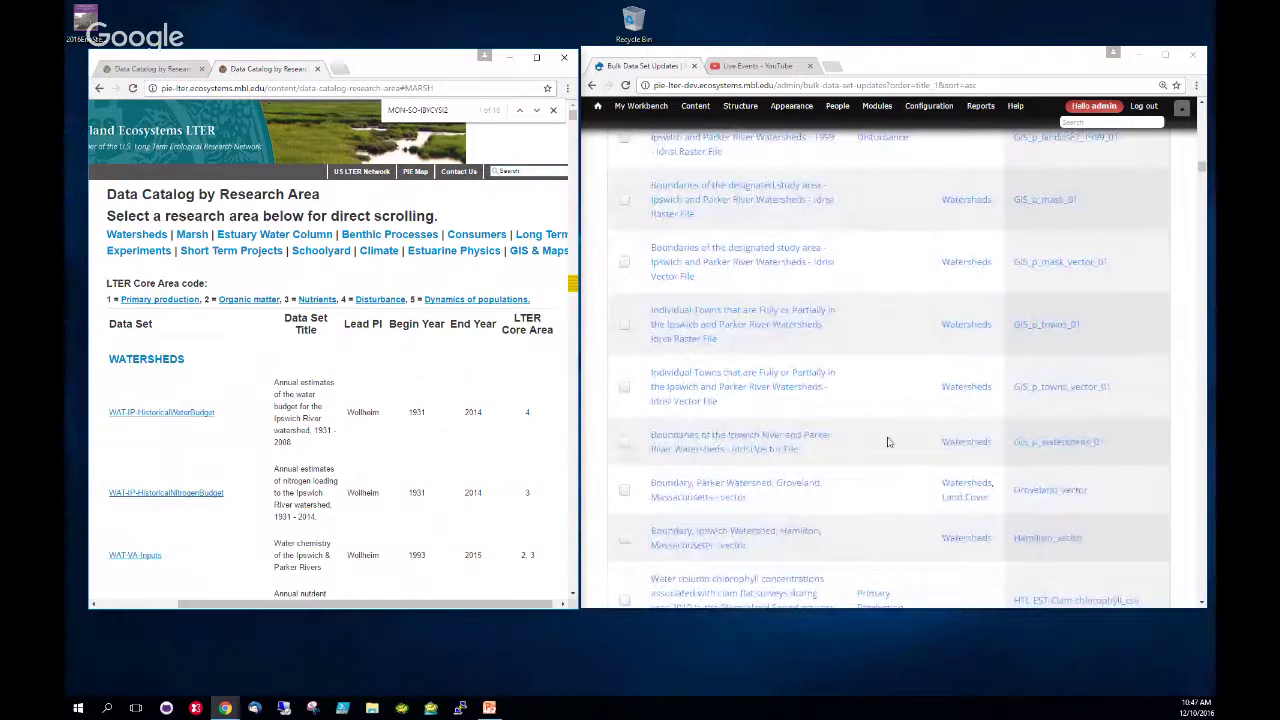
pyautogui.scroll(-4, 878, 516)
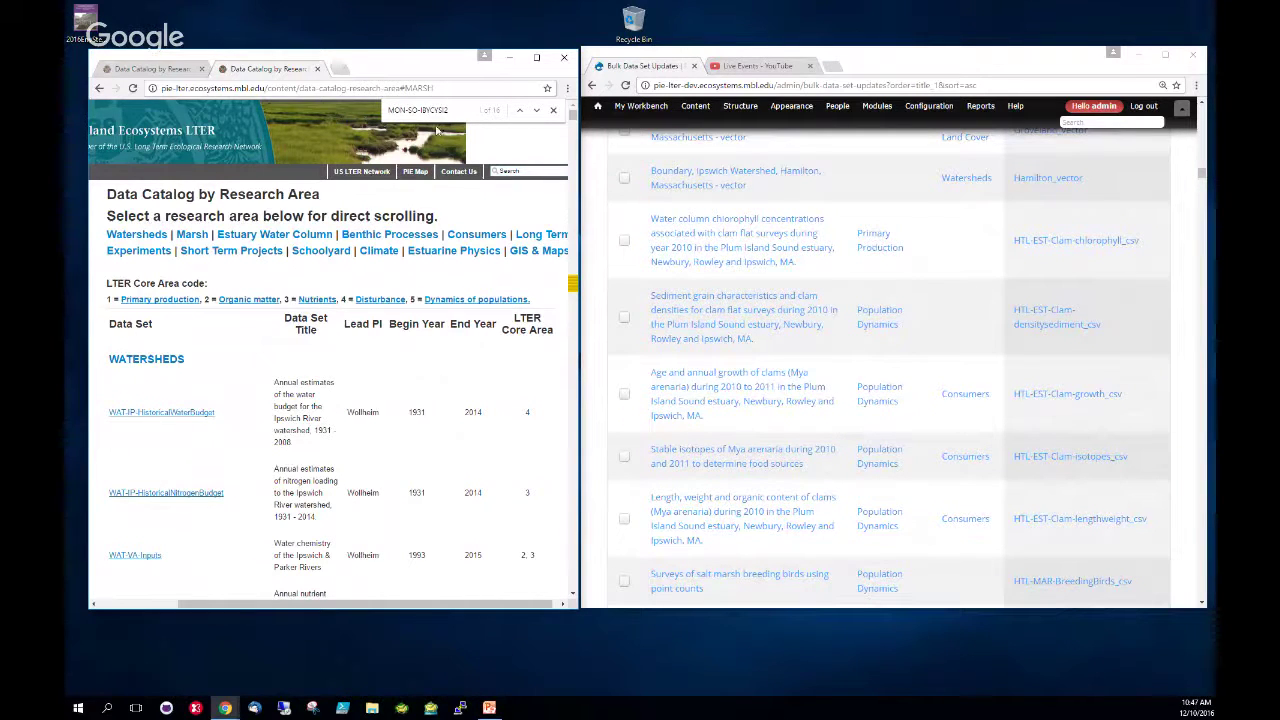
# - Search the data catalog page for HTL-EST and examine which research area the clam data sets belong to
pyautogui.moveTo(448, 110); pyautogui.dragTo(363, 121)
pyautogui.write('HT')
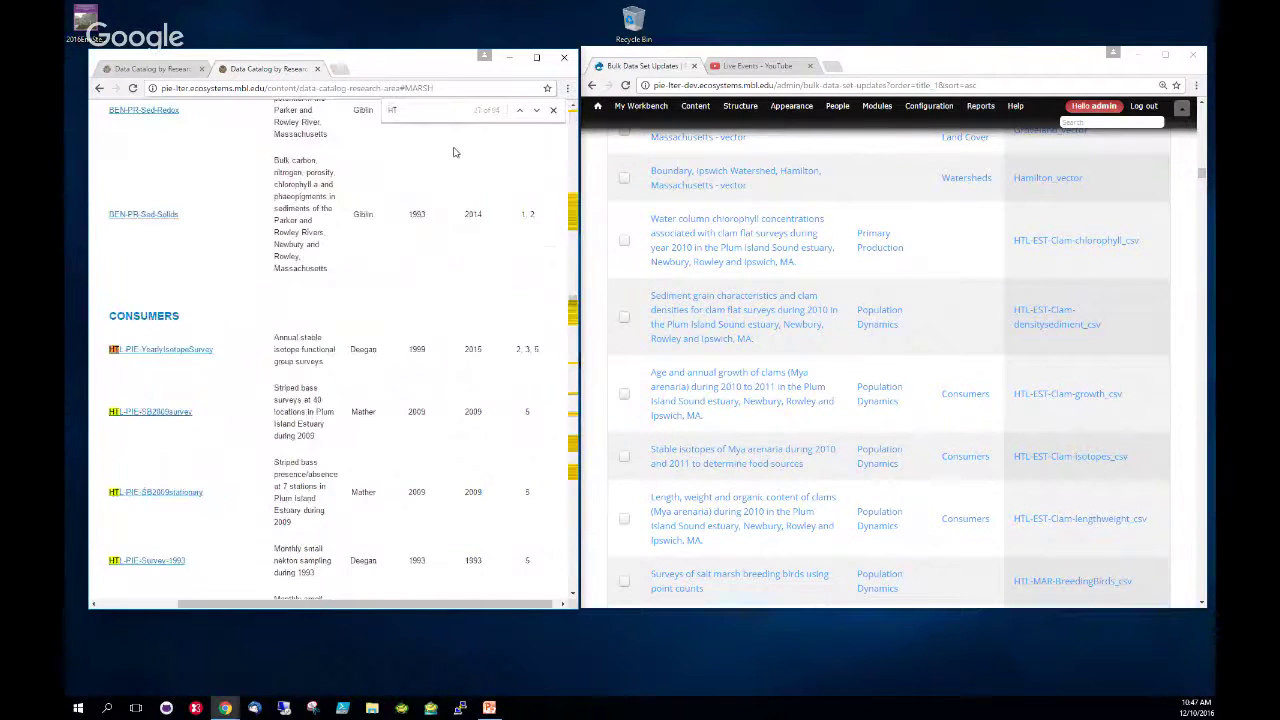
pyautogui.write('L-')
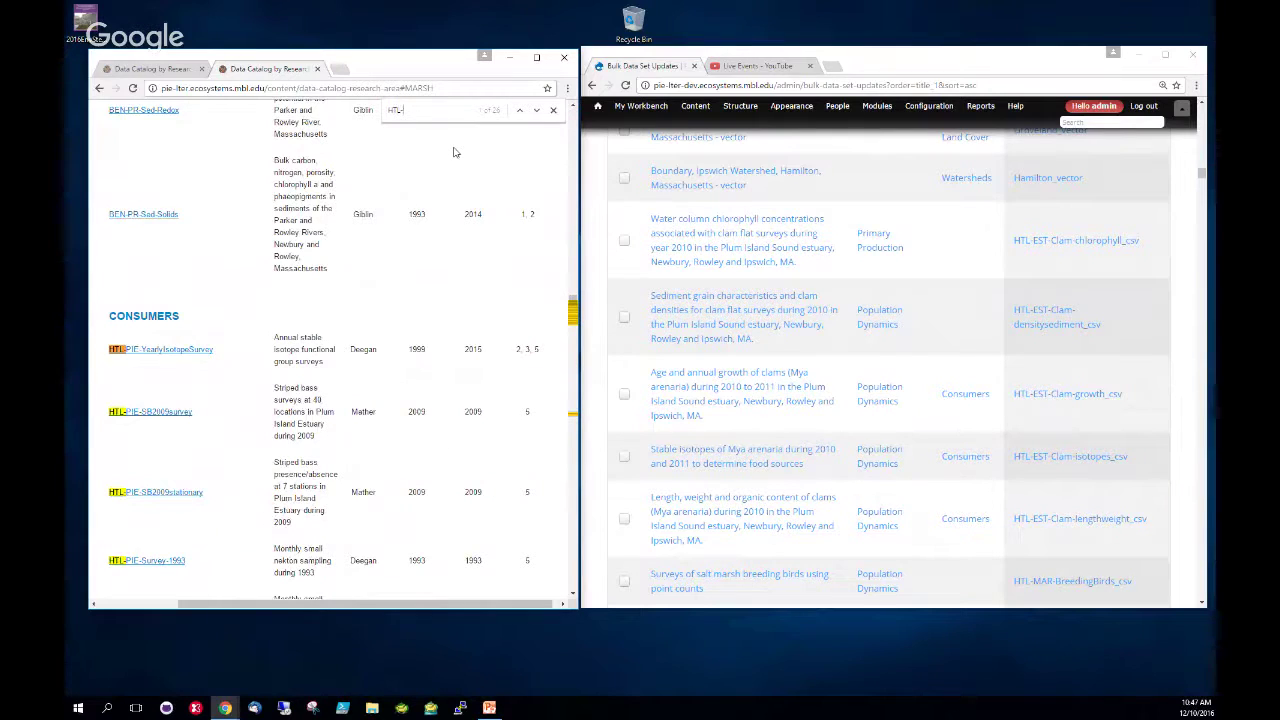
pyautogui.write('EST')
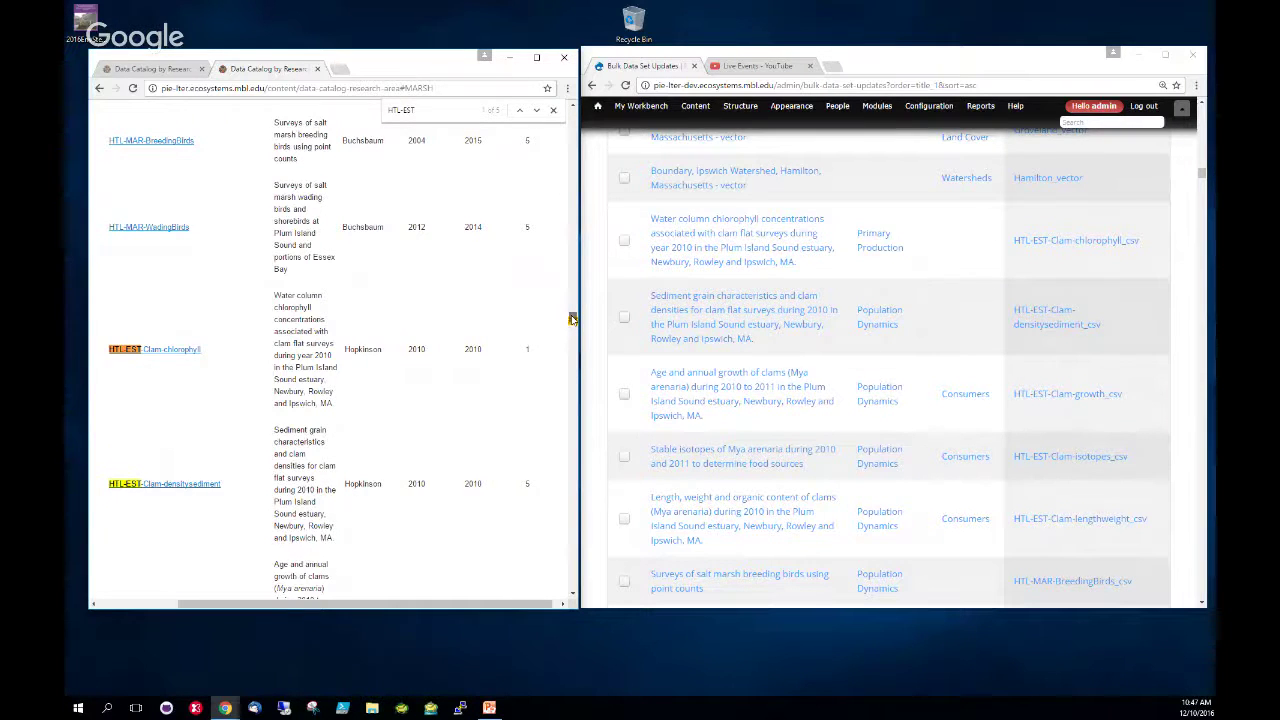
pyautogui.scroll(2, 571, 316)
pyautogui.moveTo(571, 316)
pyautogui.mouseDown()
pyautogui.moveTo(573, 302)
pyautogui.moveTo(573, 319)
pyautogui.mouseUp()
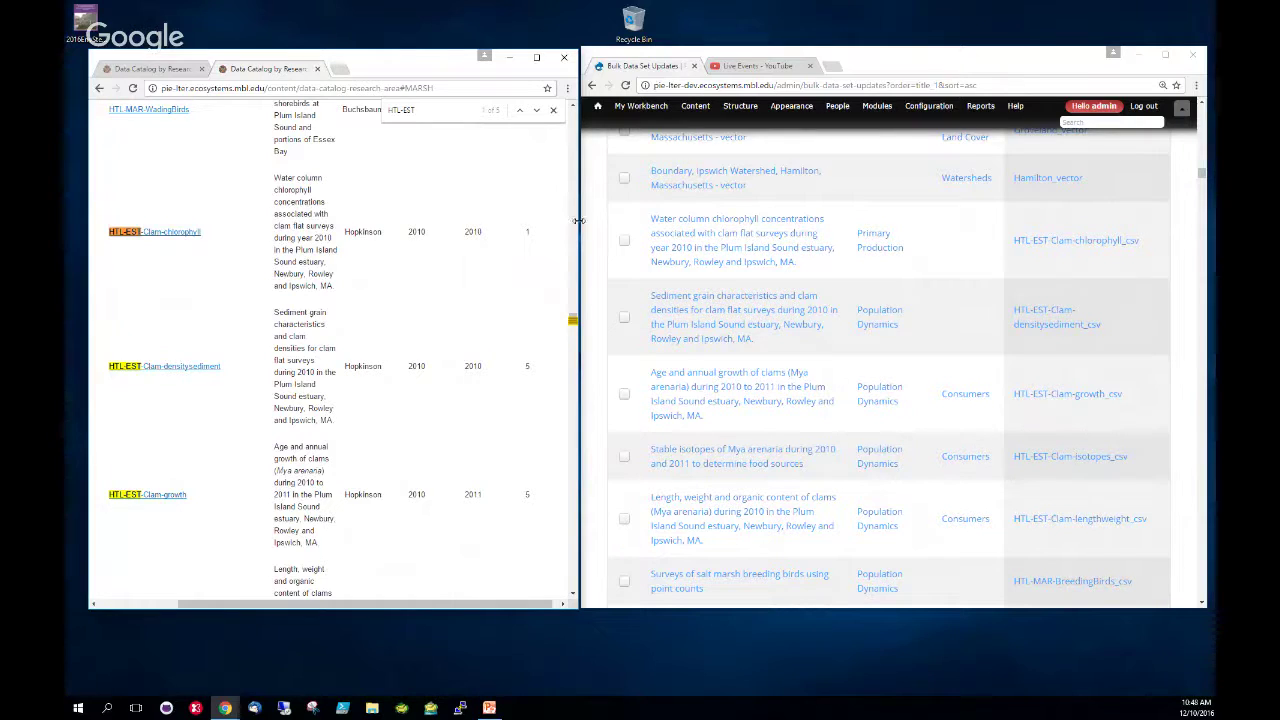
# - Select the HTL-EST-Clam-chlorophyll_csv and HTL-EST-Clam-densitysediment_csv data sets and apply the Modify entity values bulk operation
pyautogui.click(624, 241)
pyautogui.click(624, 317)
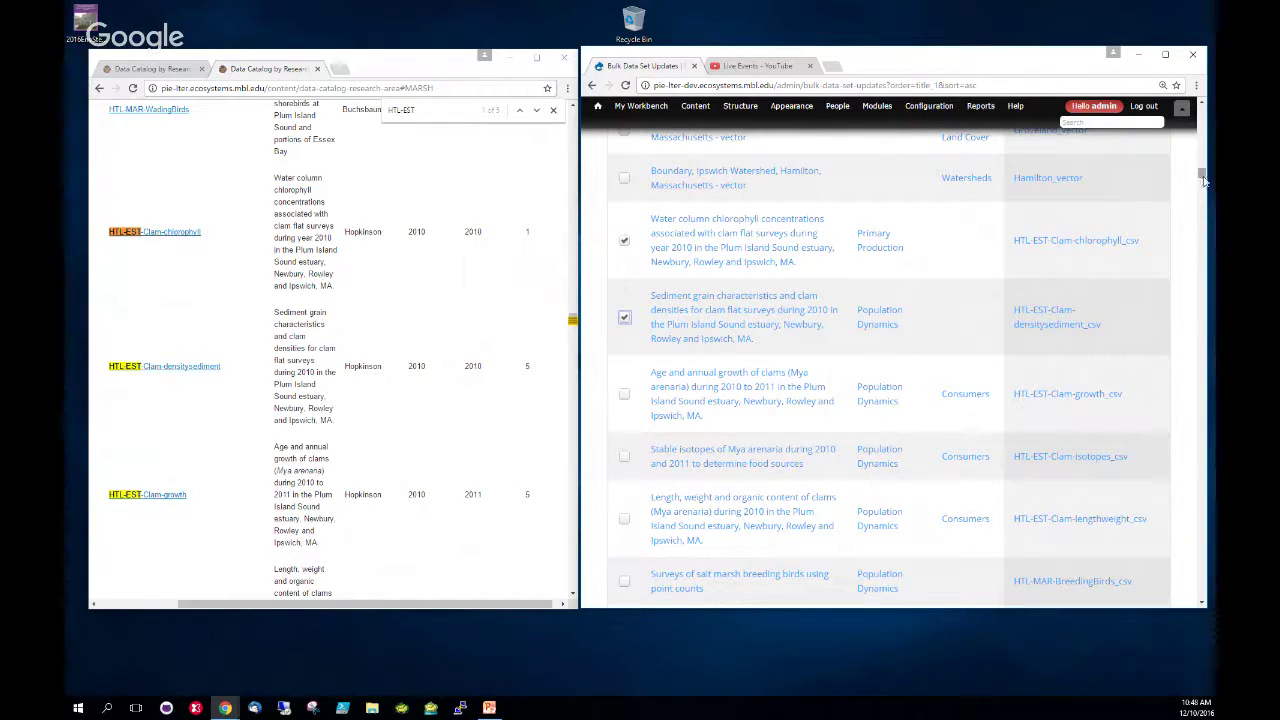
pyautogui.moveTo(1202, 176); pyautogui.dragTo(1206, 108)
pyautogui.click(700, 335)
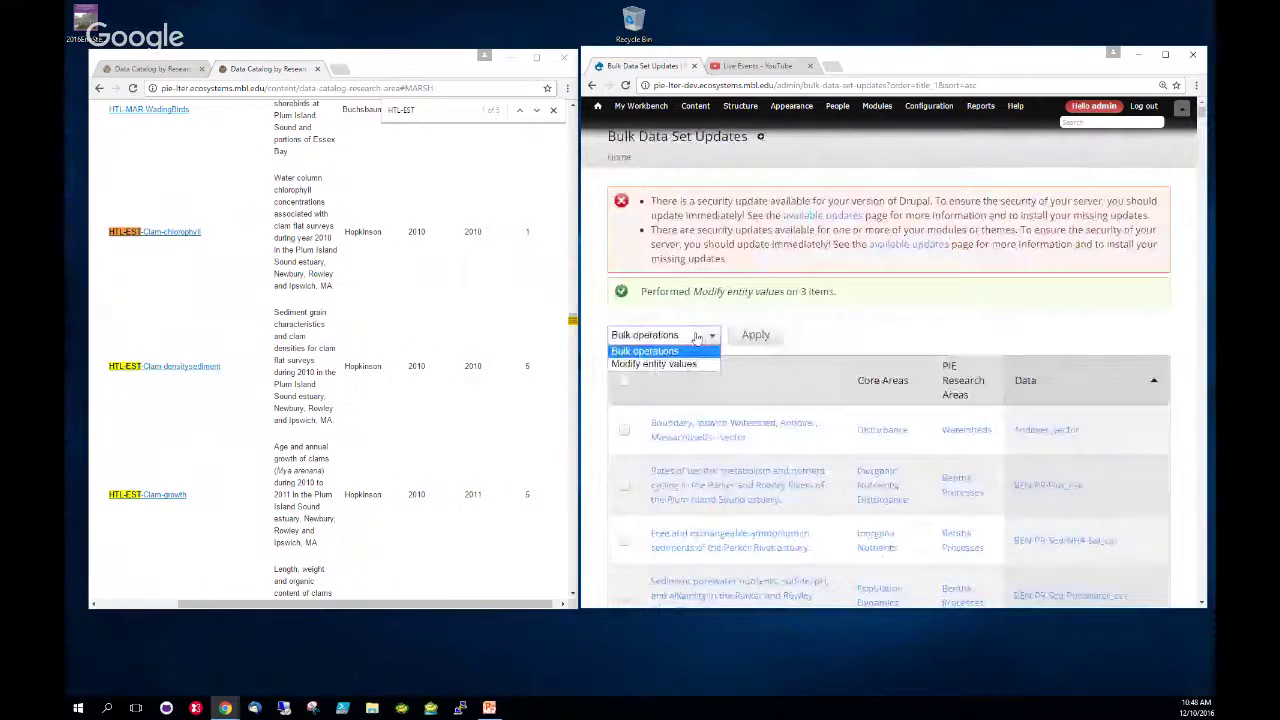
pyautogui.click(655, 365)
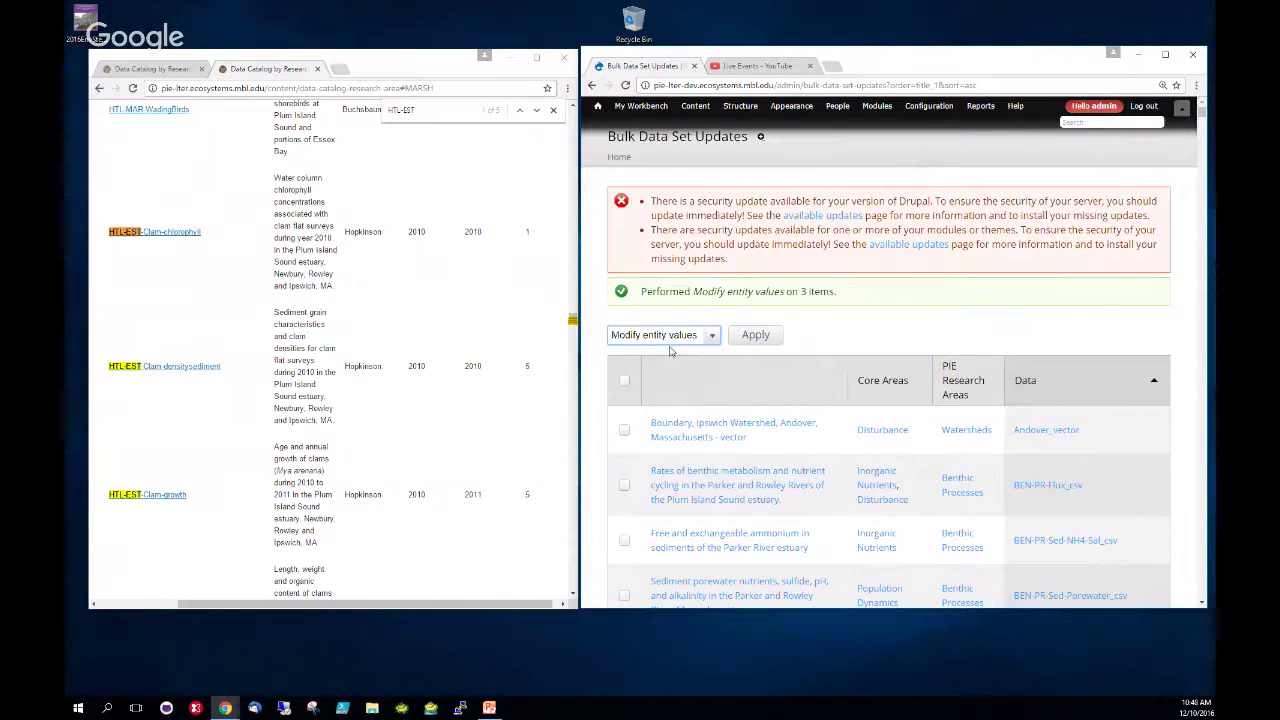
pyautogui.click(755, 338)
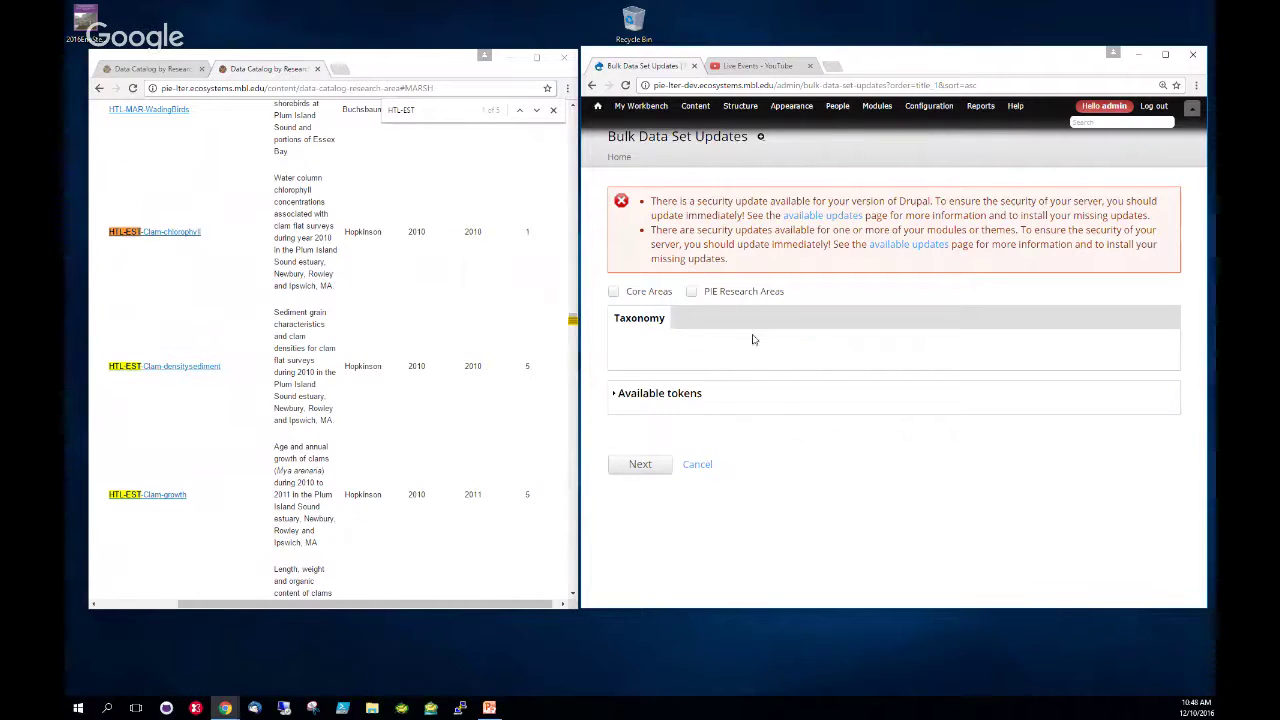
# - Set PIE Research Areas to Consumers for the two selected clam data sets and confirm the bulk modification
pyautogui.click(690, 291)
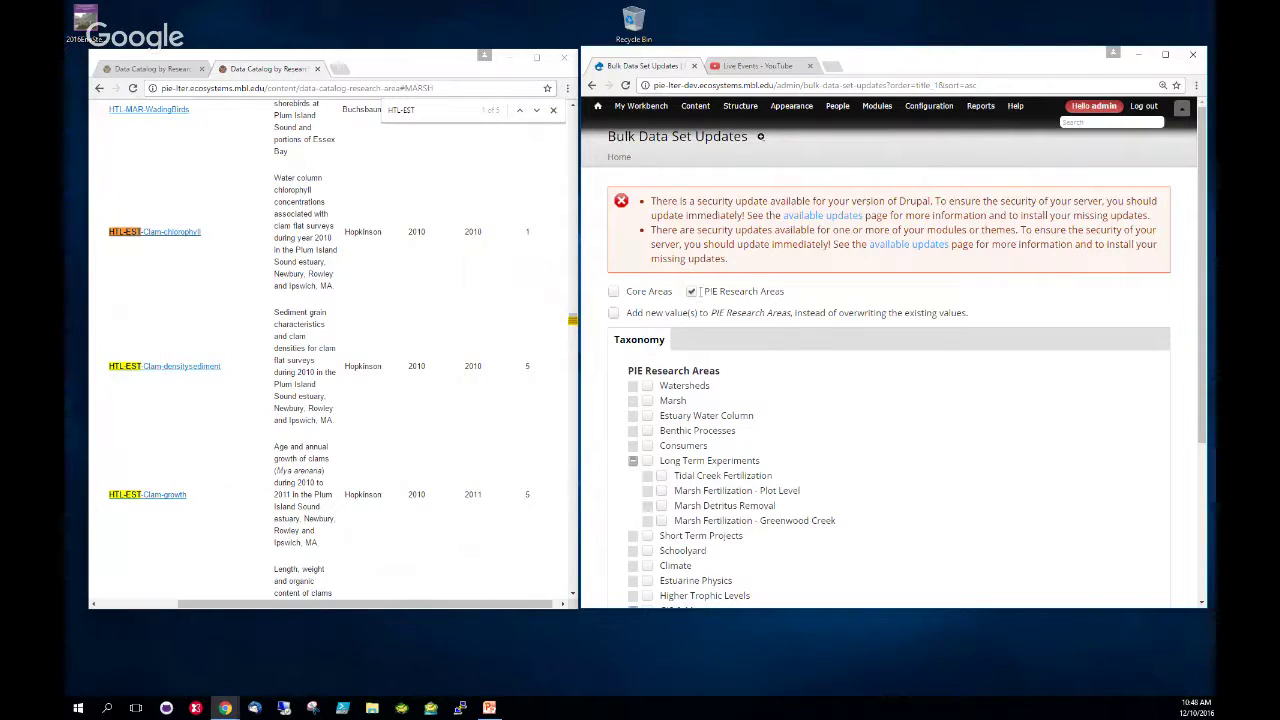
pyautogui.scroll(-1, 735, 468)
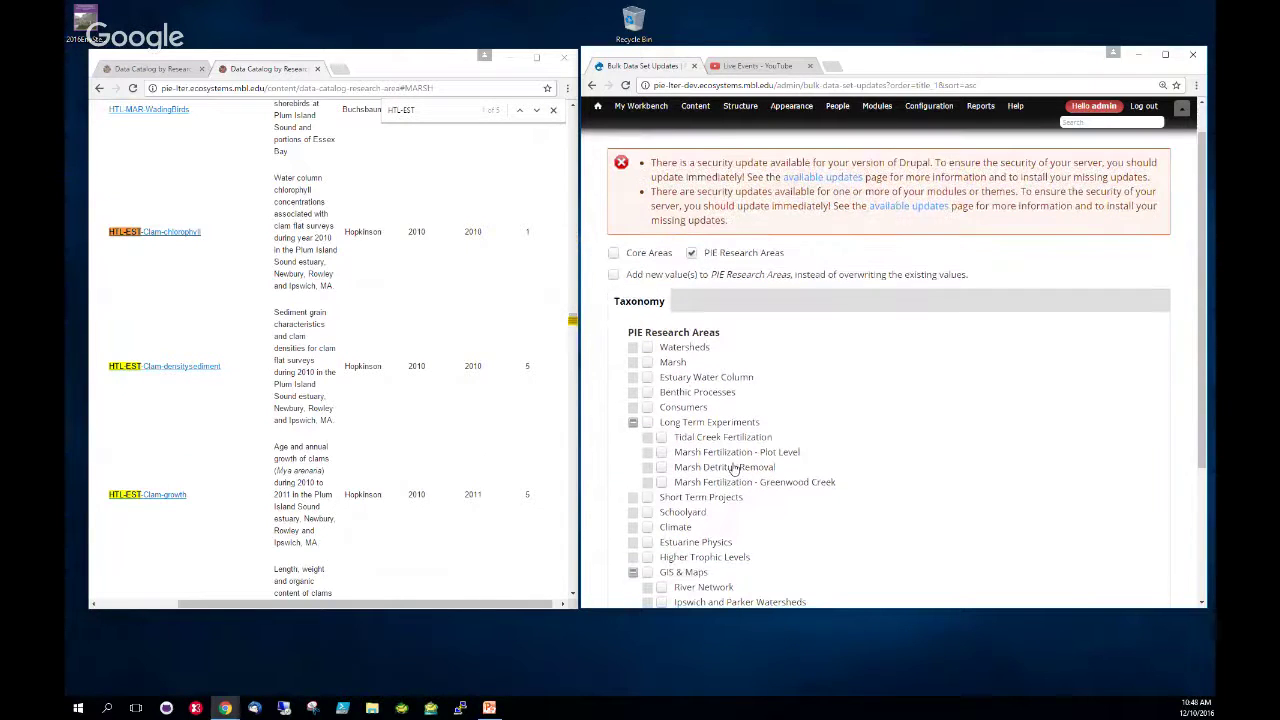
pyautogui.scroll(-2, 735, 468)
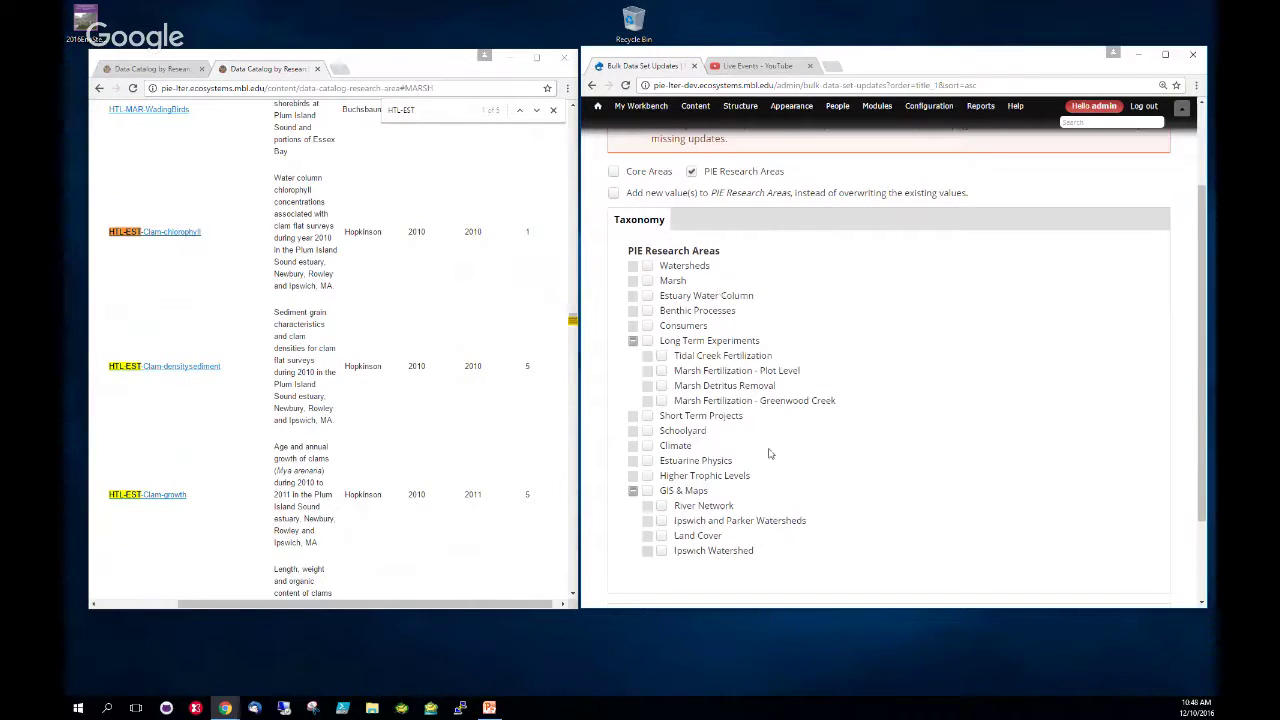
pyautogui.click(647, 326)
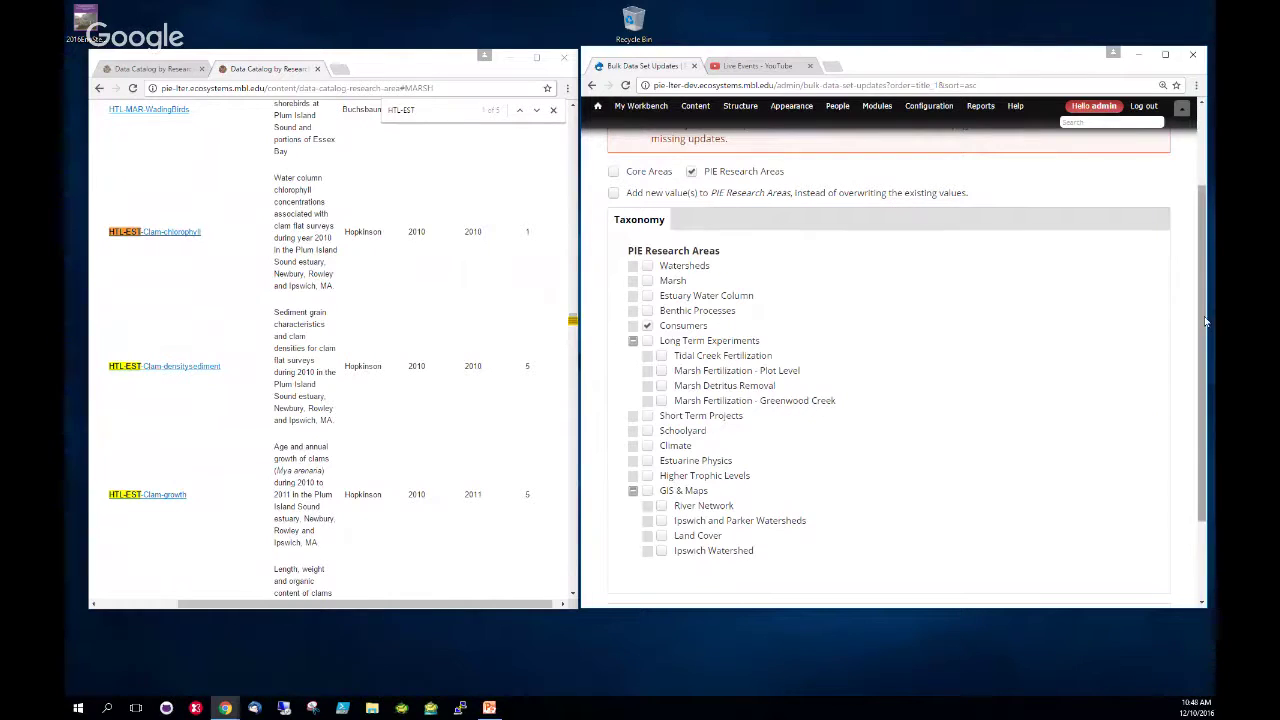
pyautogui.moveTo(1205, 321); pyautogui.dragTo(1205, 324)
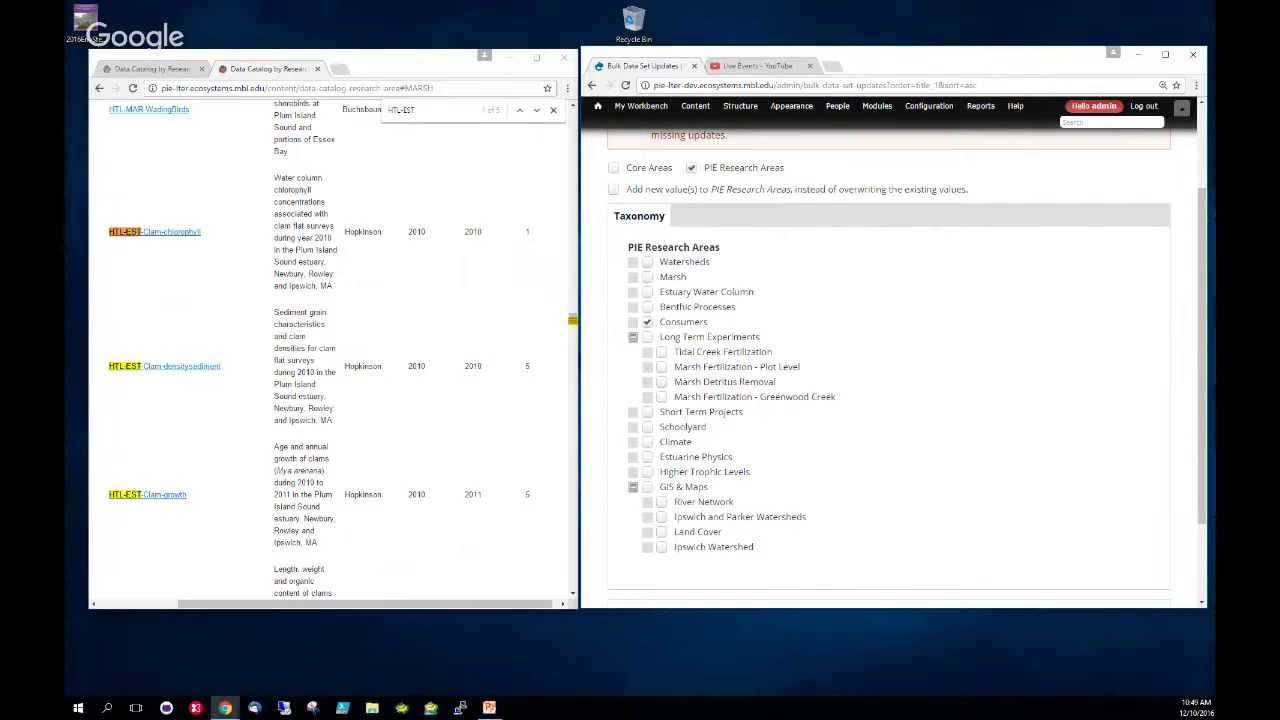
pyautogui.scroll(-2, 1204, 267)
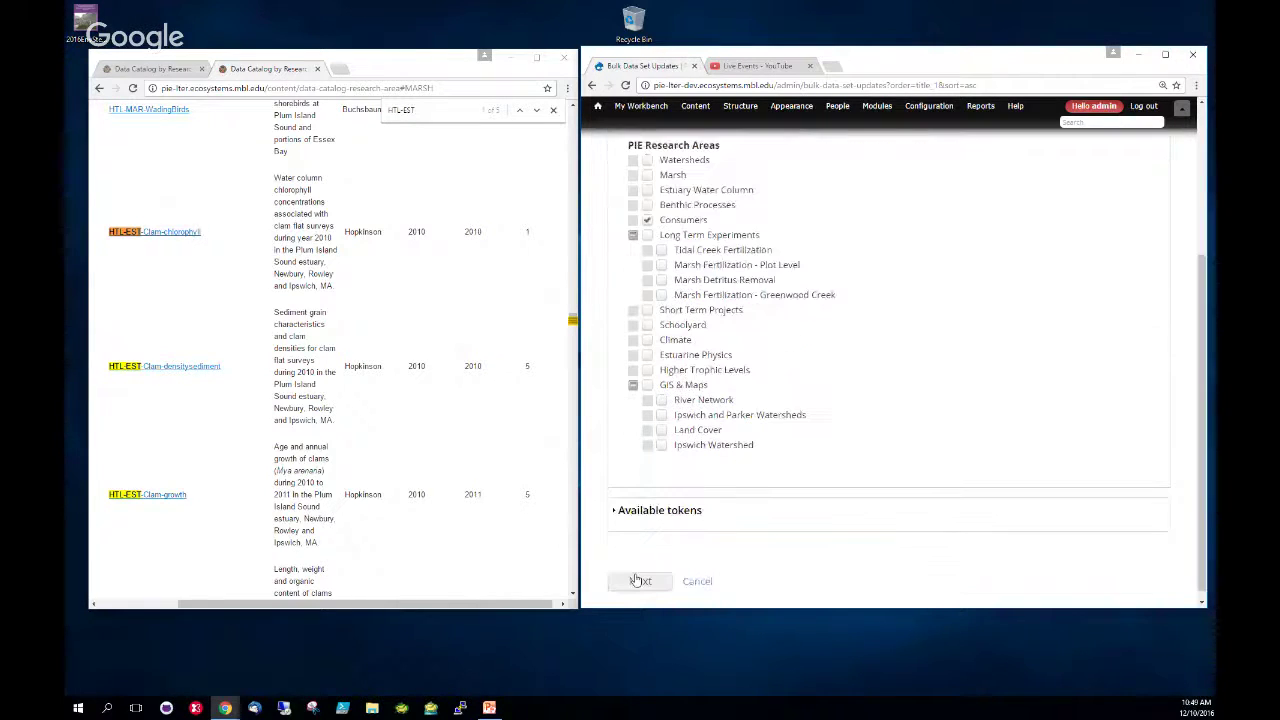
pyautogui.click(636, 580)
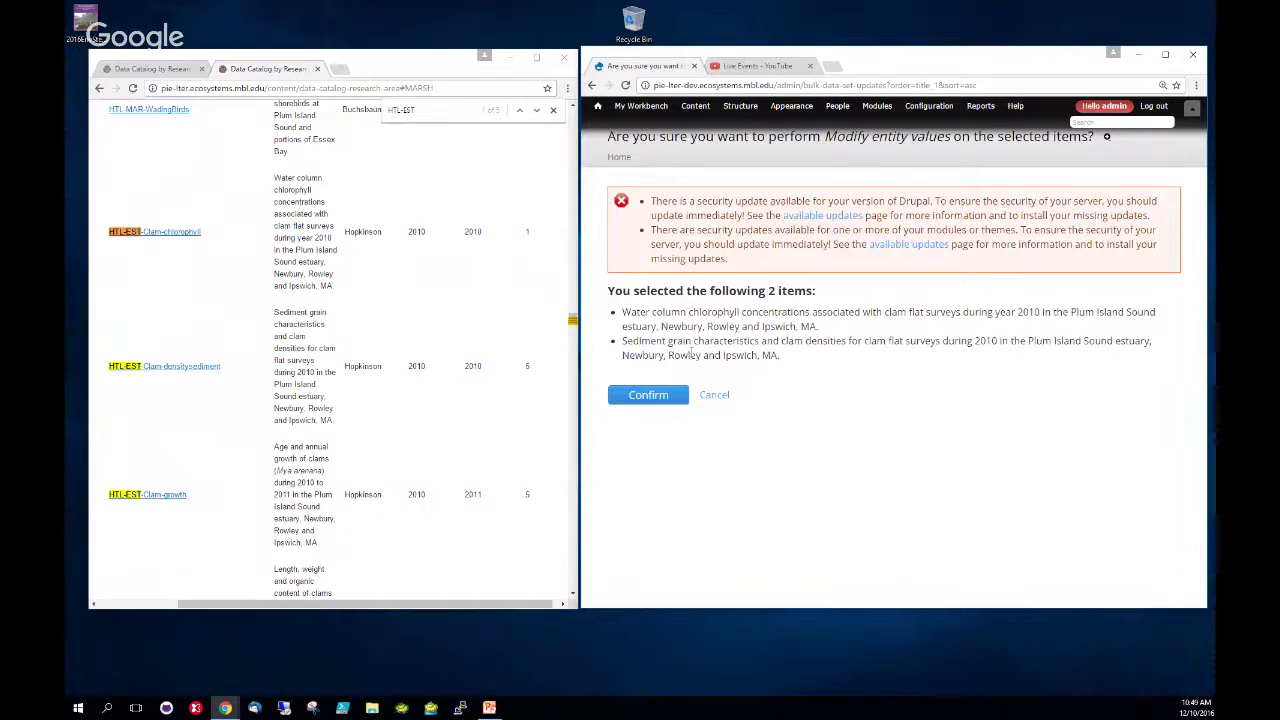
pyautogui.click(646, 396)
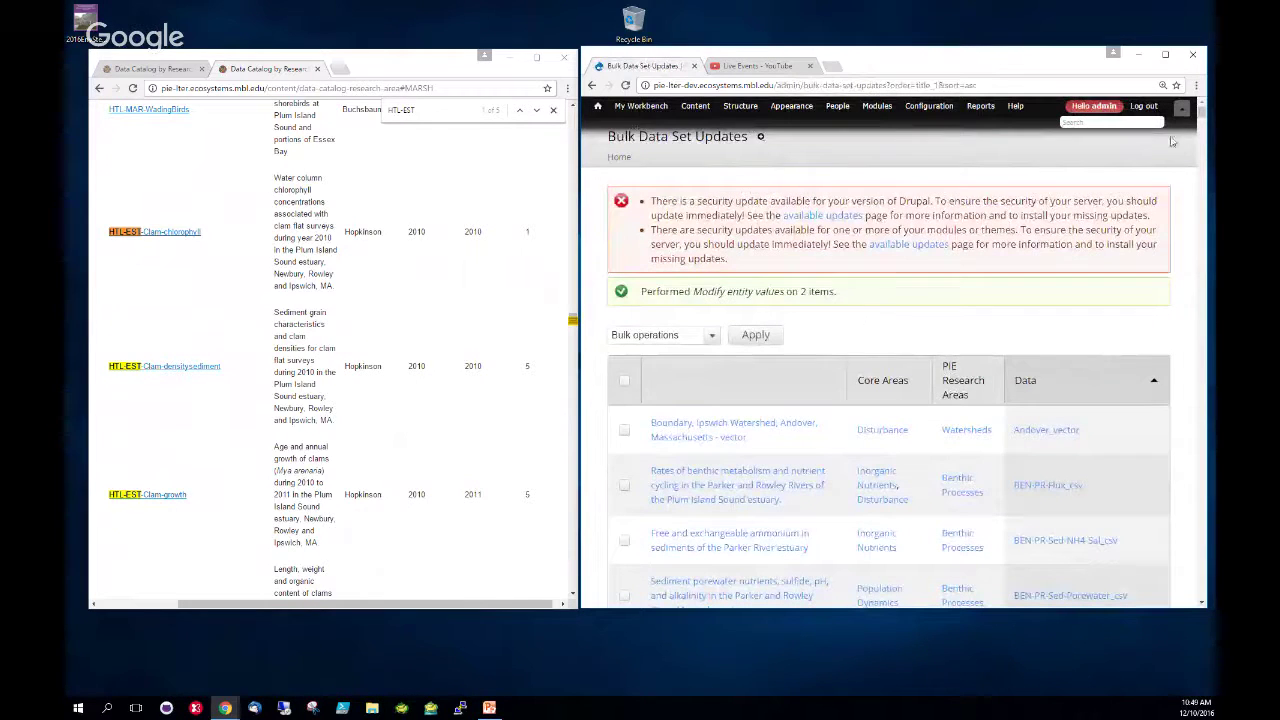
# - Examine the Bulk Data Set Updates list down to the HTL-TC-RO-GA-MusselSnail data sets for rows lacking a PIE Research Area
pyautogui.scroll(-10, 1013, 389)
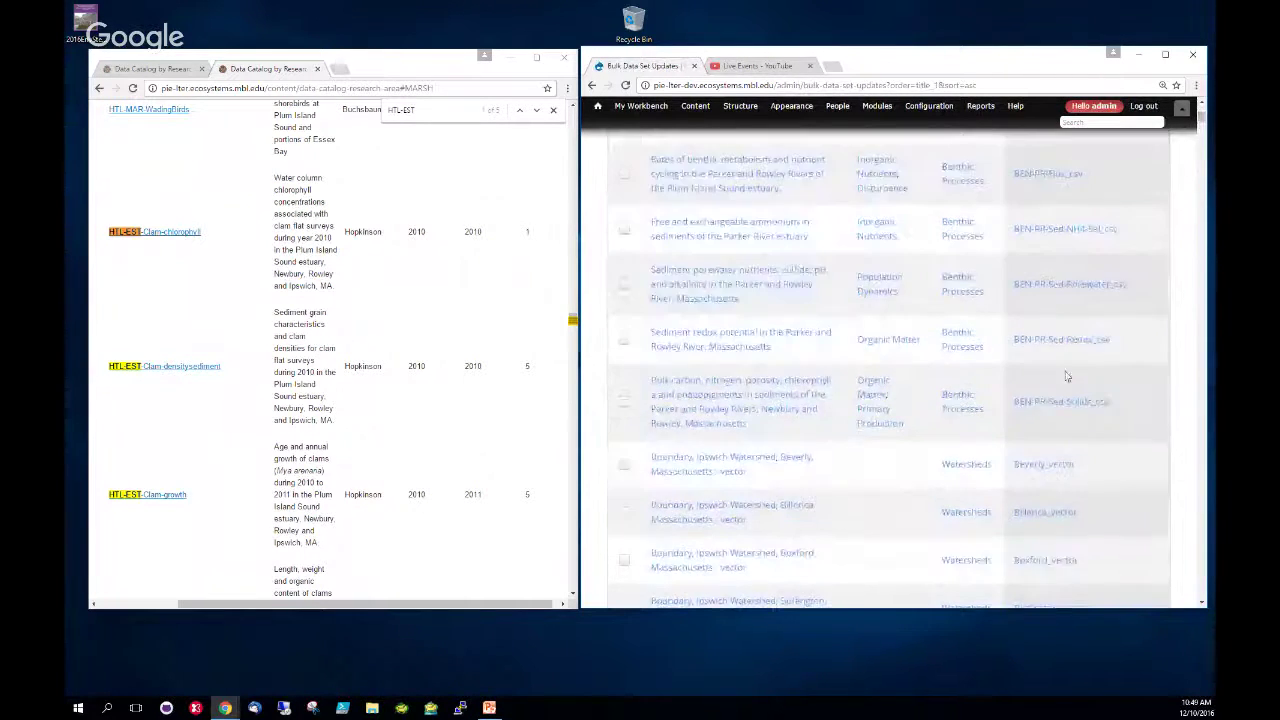
pyautogui.scroll(-10, 1013, 389)
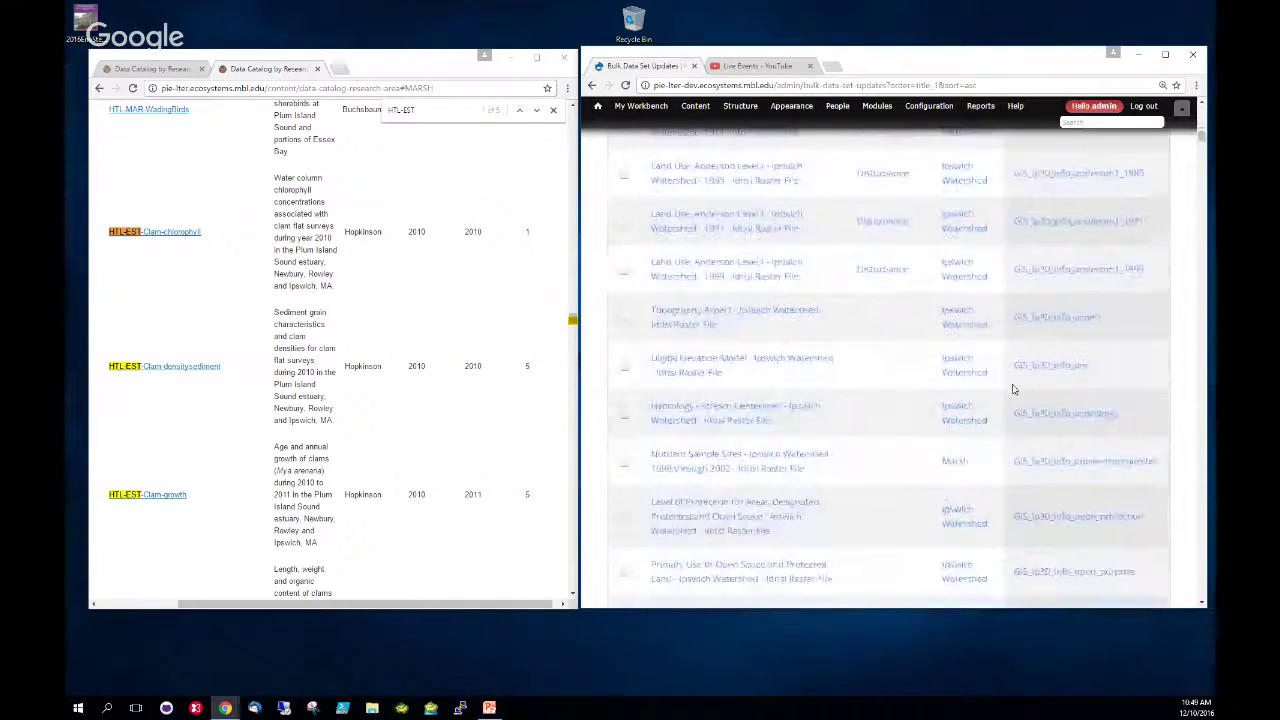
pyautogui.scroll(-10, 1013, 389)
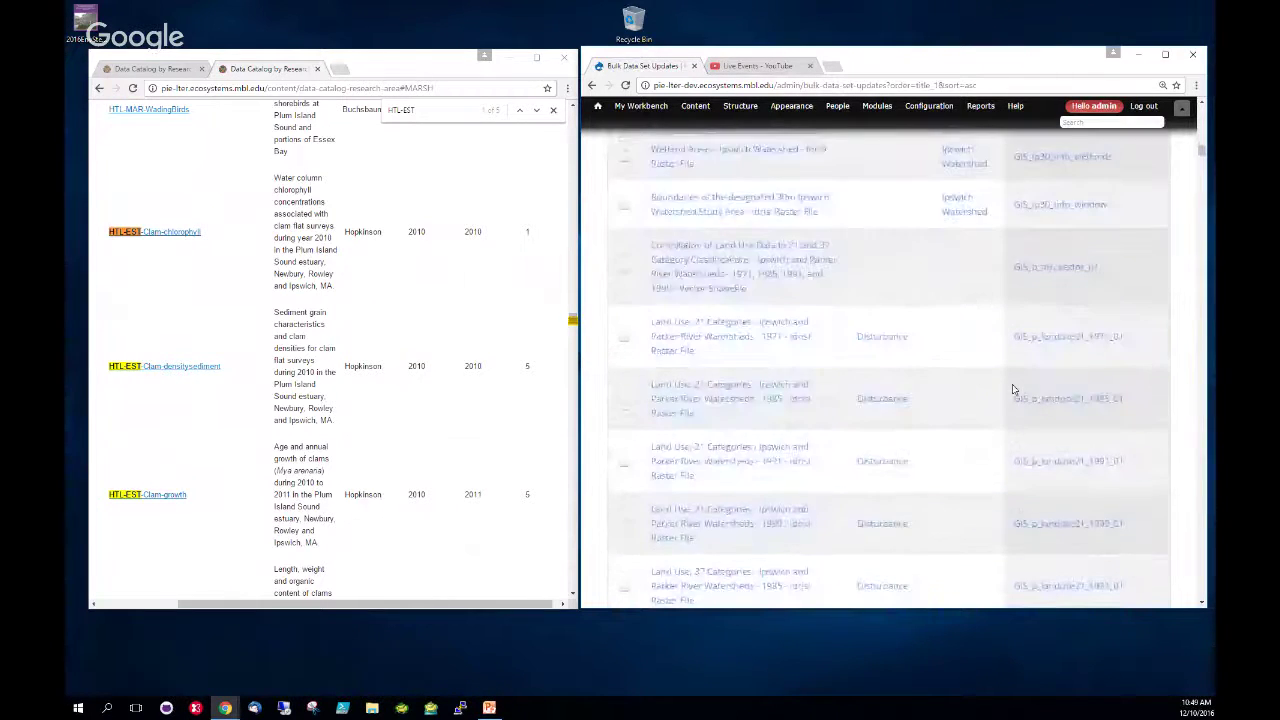
pyautogui.scroll(-10, 1012, 389)
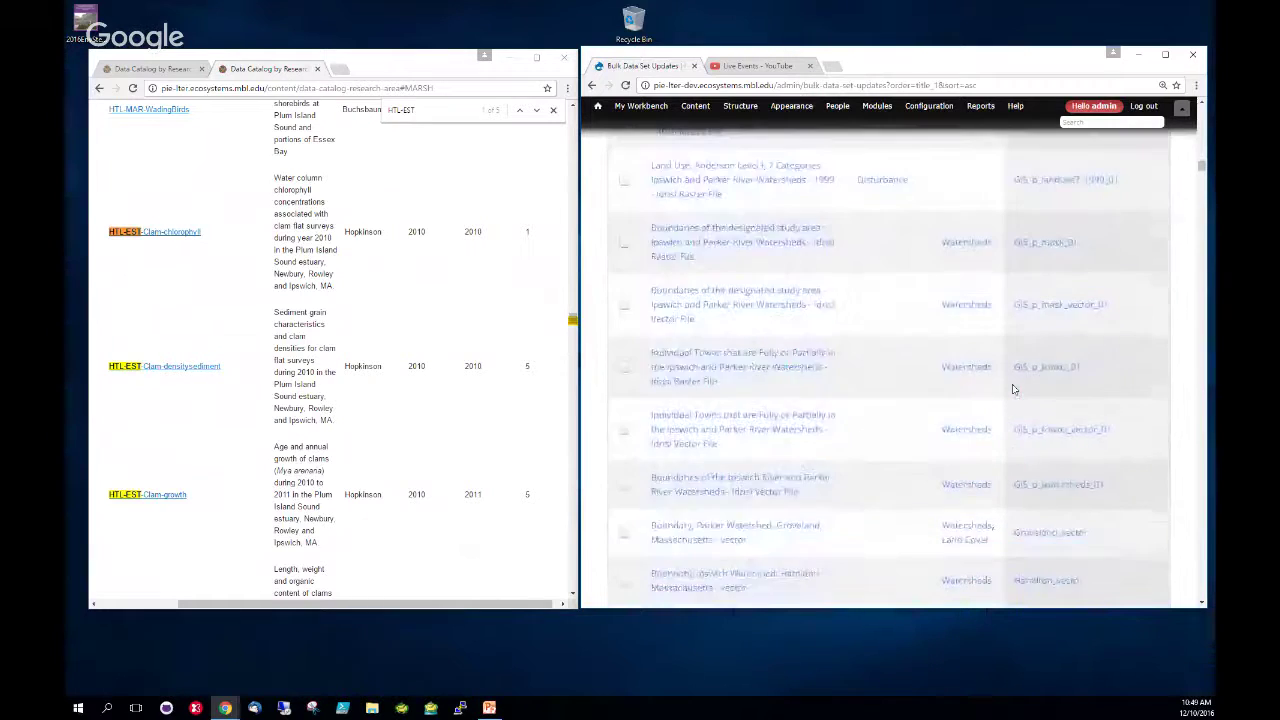
pyautogui.scroll(-2, 1012, 389)
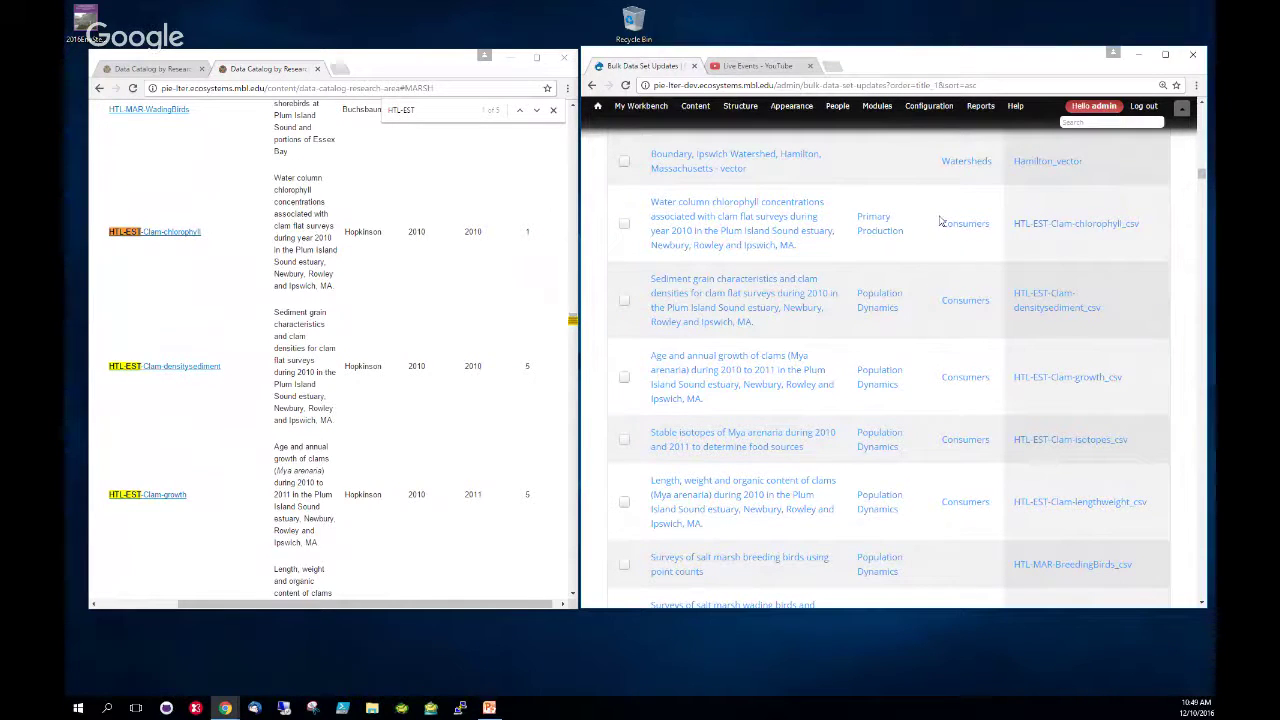
pyautogui.scroll(-3, 977, 379)
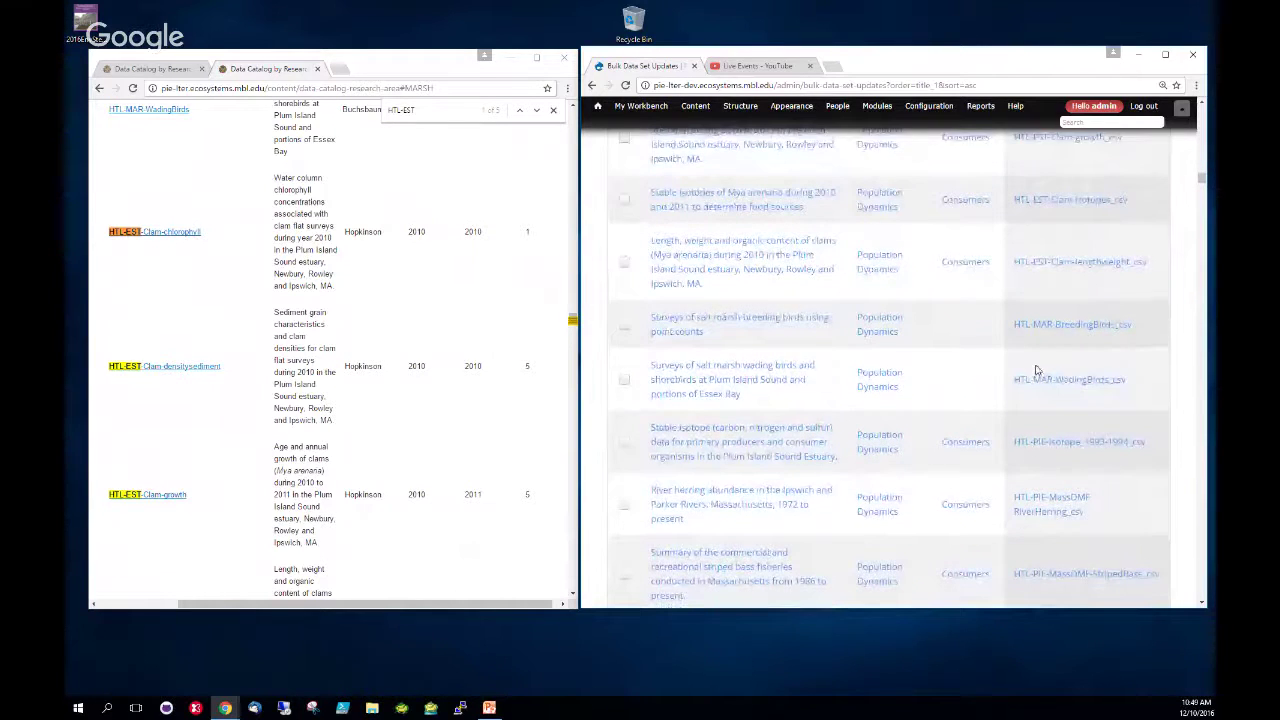
pyautogui.scroll(-1, 1031, 374)
pyautogui.scroll(-4, 1040, 380)
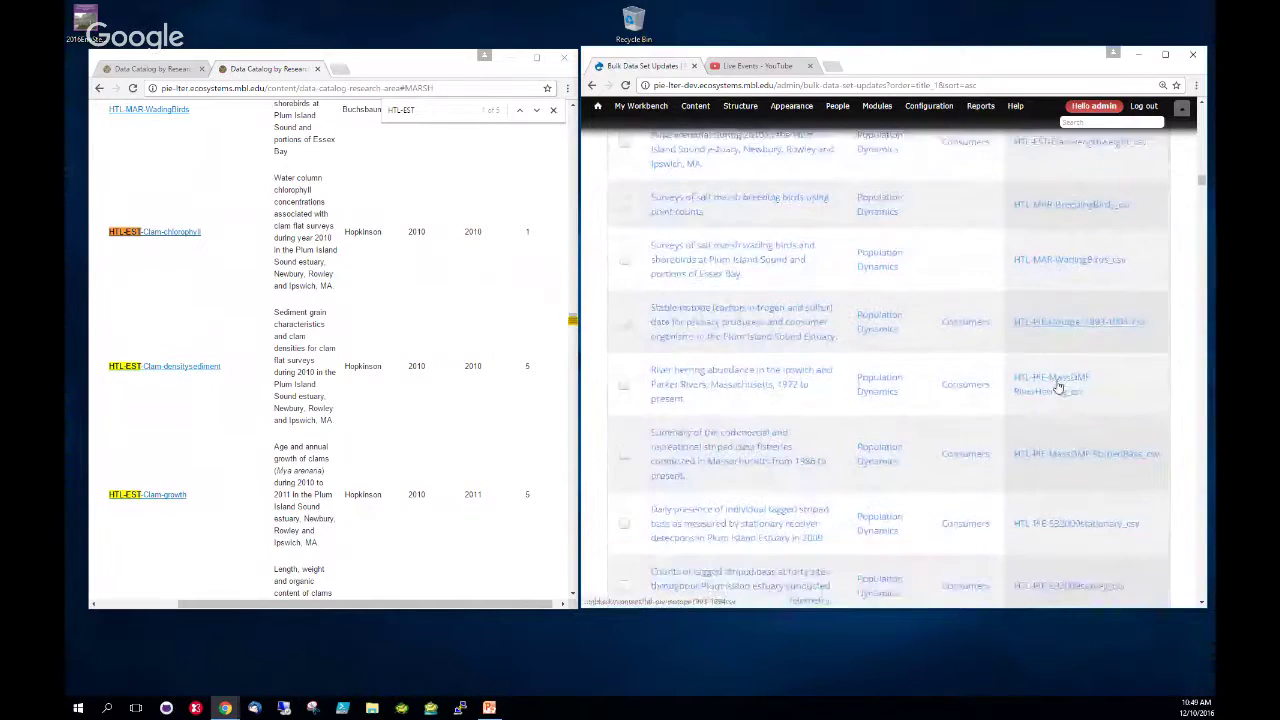
pyautogui.scroll(-6, 1055, 387)
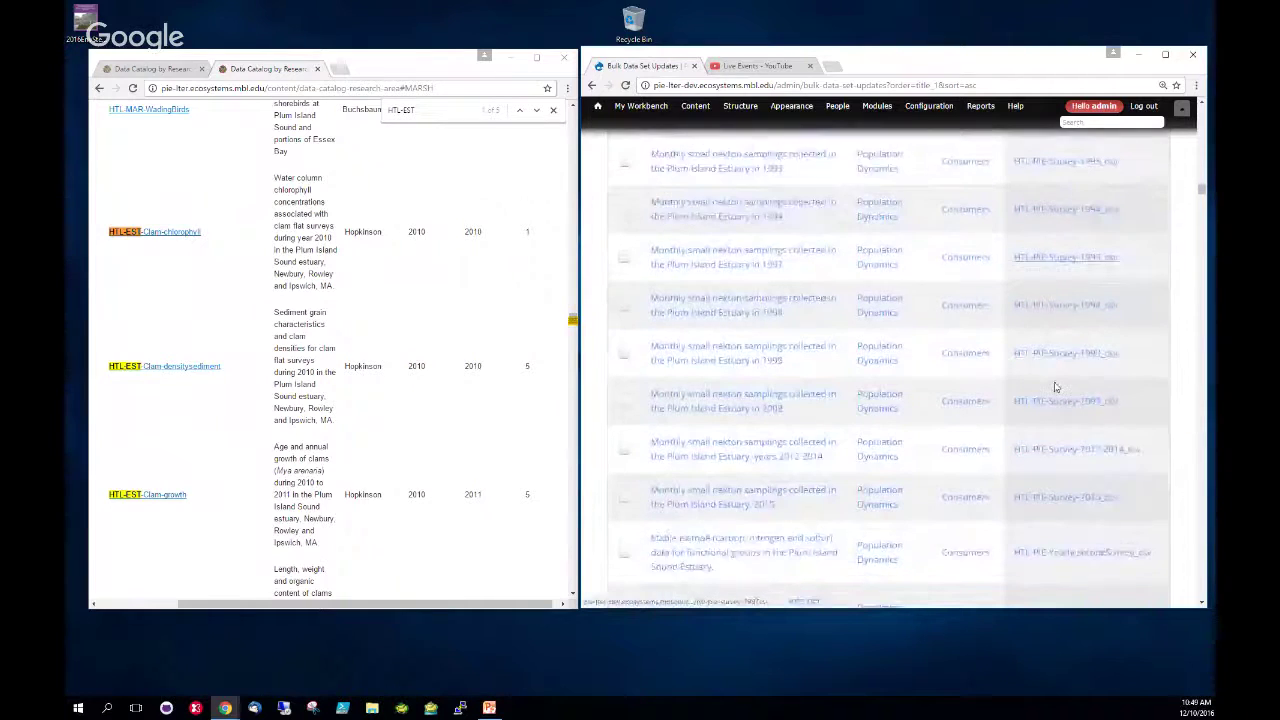
pyautogui.scroll(-2, 1055, 387)
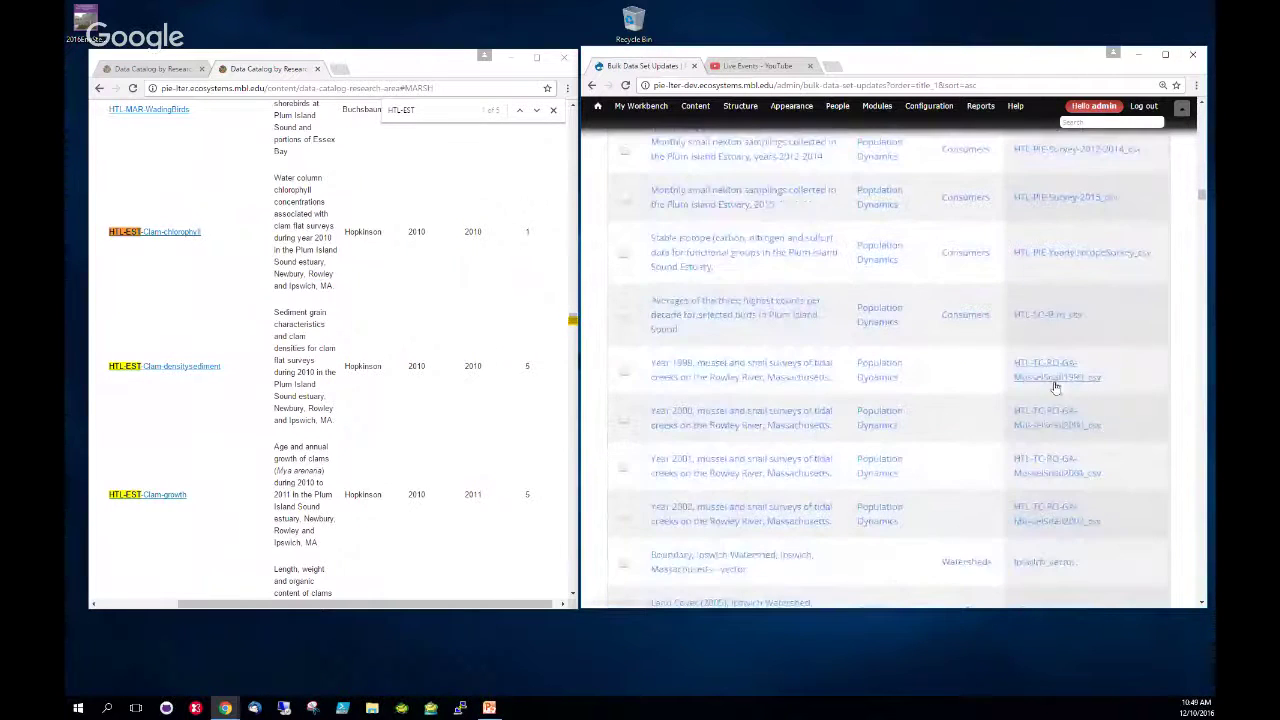
pyautogui.scroll(-2, 1055, 387)
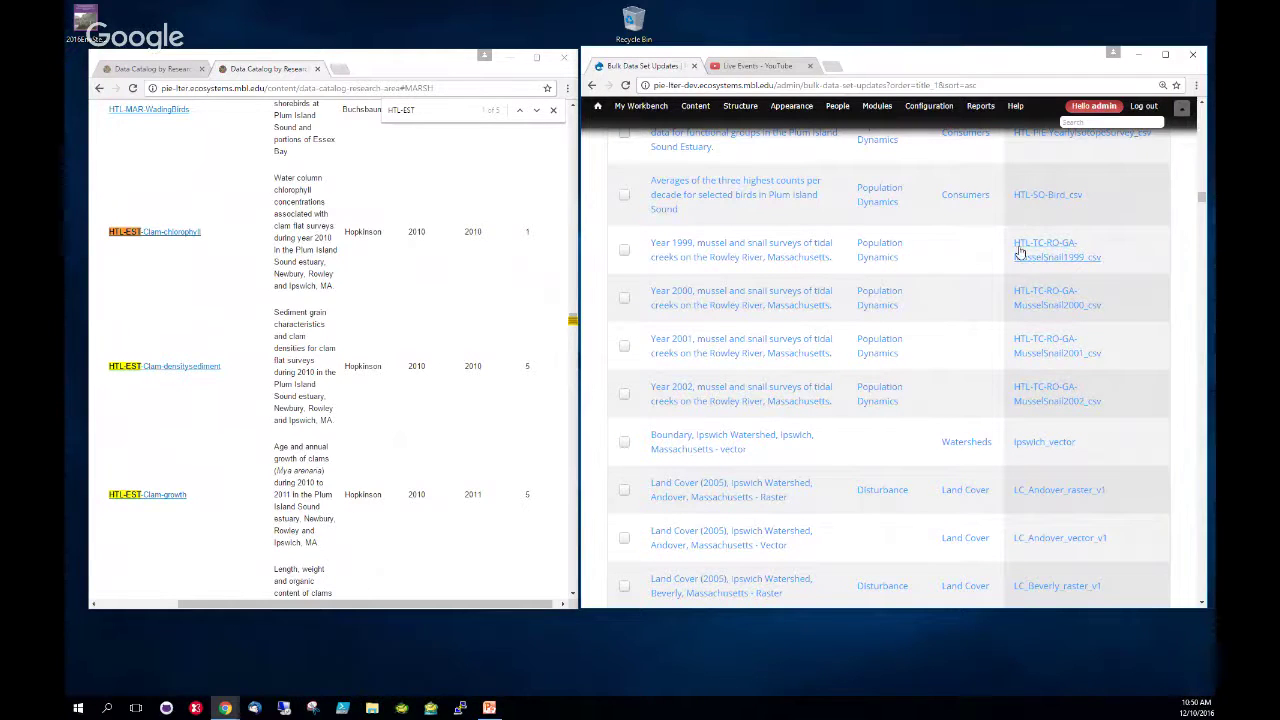
# - Search the data catalog page for HTL-TC-RO and examine which research area the MusselSnail data sets belong to
pyautogui.click(453, 107)
pyautogui.press('BackSpace')
pyautogui.press('BackSpace')
pyautogui.press('BackSpace')
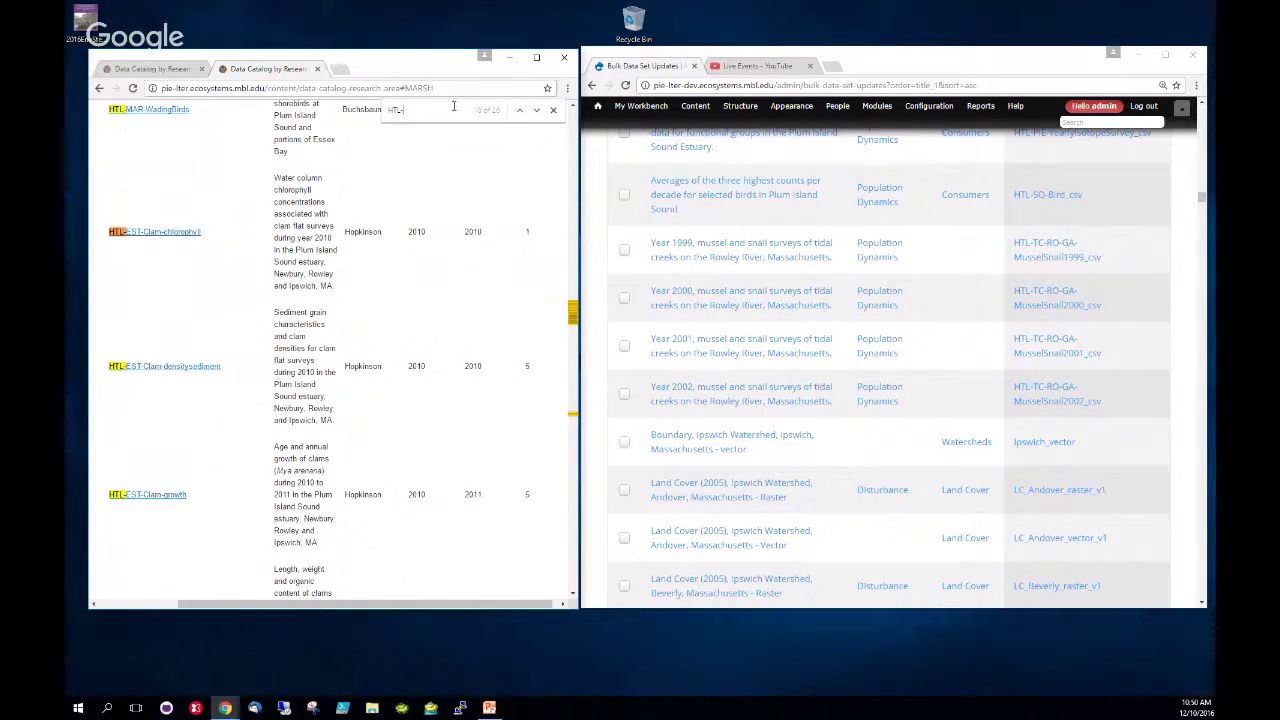
pyautogui.write('TC')
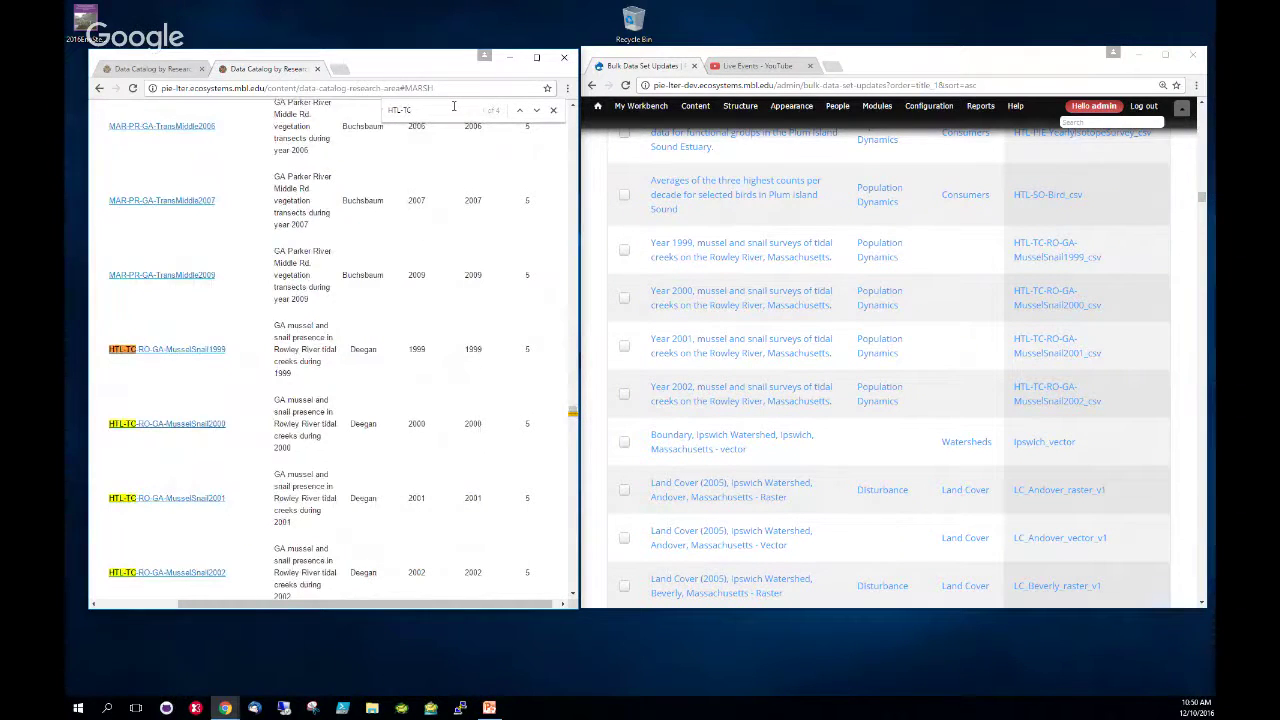
pyautogui.write('-RO')
pyautogui.scroll(-1, 170, 462)
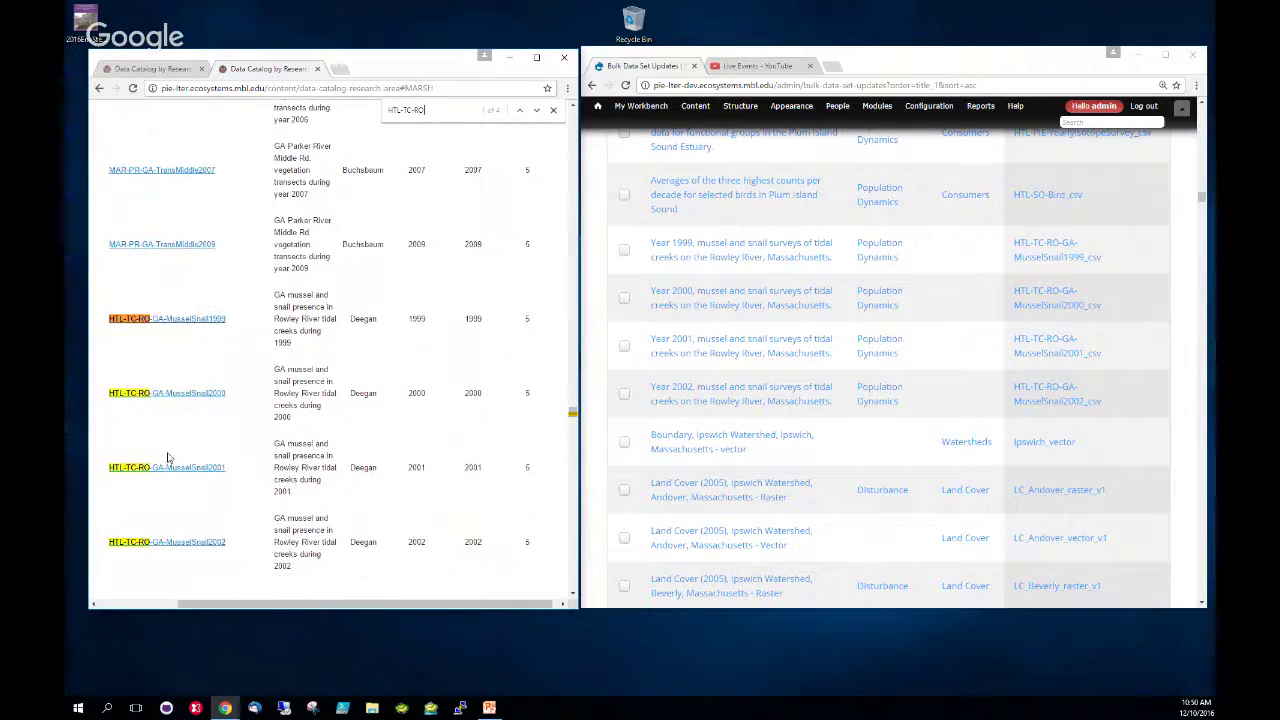
pyautogui.scroll(-1, 168, 458)
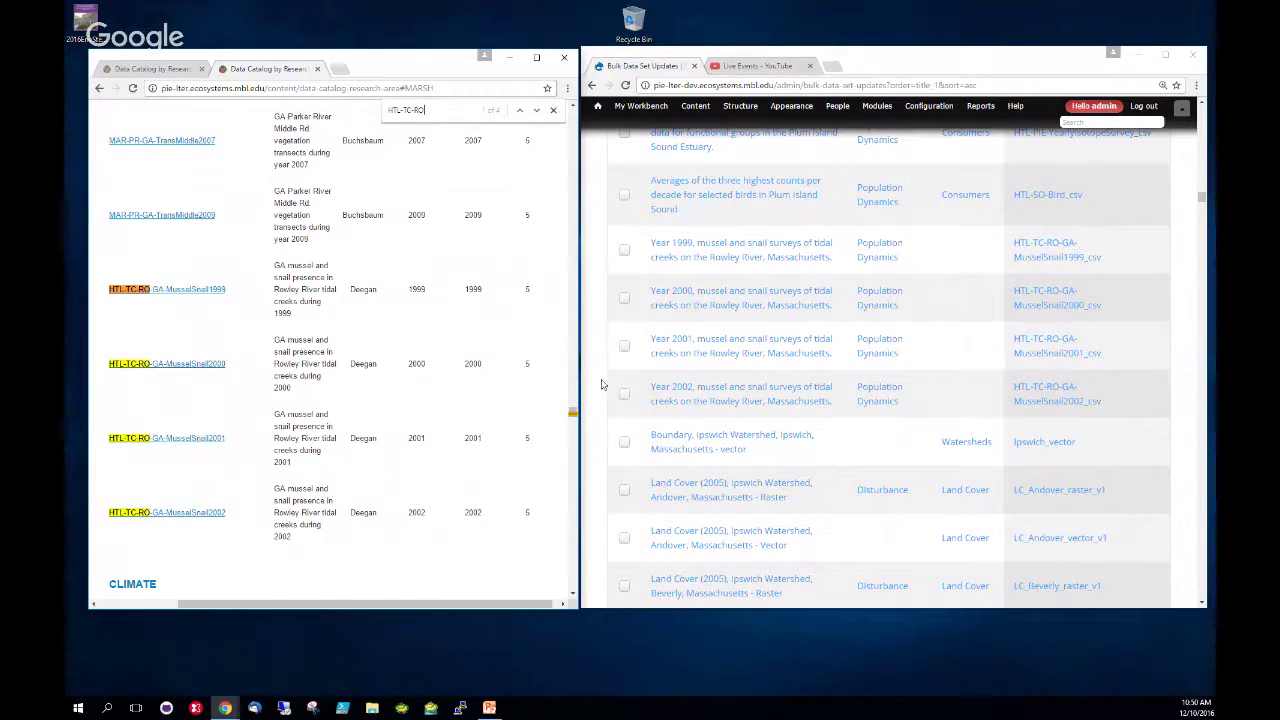
pyautogui.moveTo(572, 413); pyautogui.dragTo(572, 414)
# - Select the four HTL-TC-RO-GA-MusselSnail data sets for 1999 to 2002 and apply the Modify entity values bulk operation
pyautogui.click(626, 256)
pyautogui.click(624, 299)
pyautogui.click(624, 347)
pyautogui.click(625, 396)
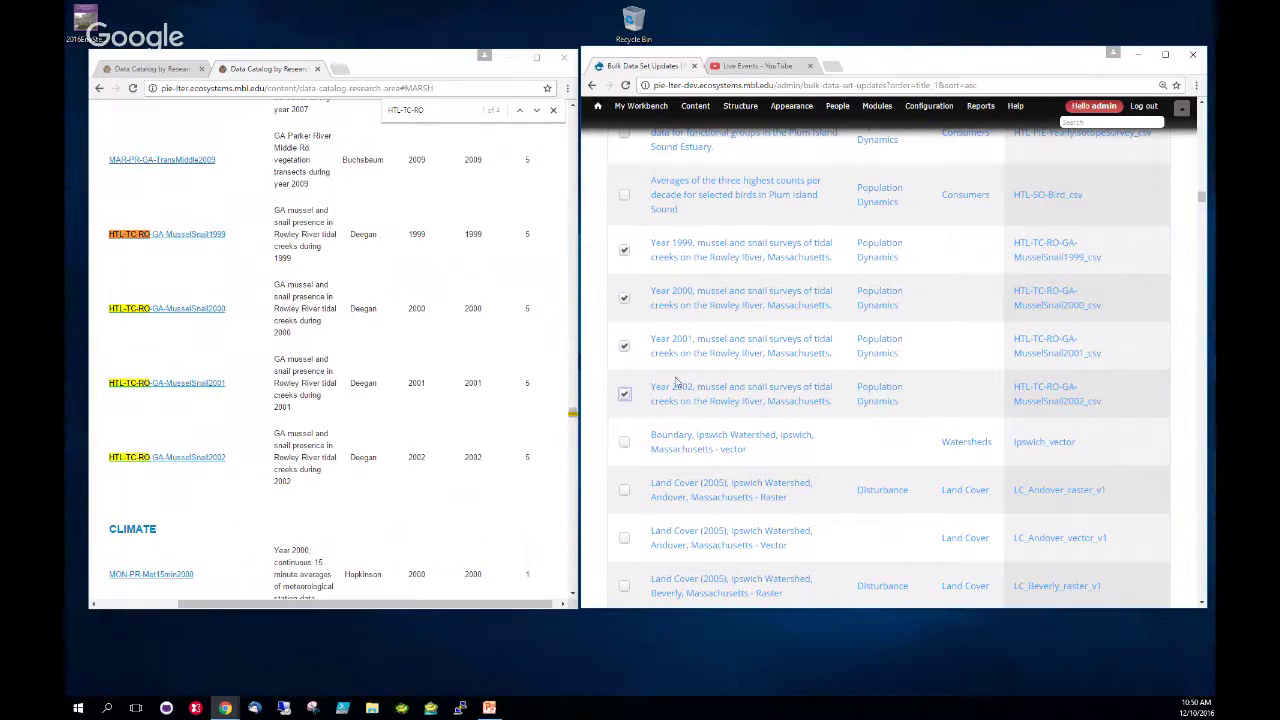
pyautogui.moveTo(1200, 209); pyautogui.dragTo(1200, 114)
pyautogui.click(660, 338)
pyautogui.click(655, 364)
pyautogui.click(753, 337)
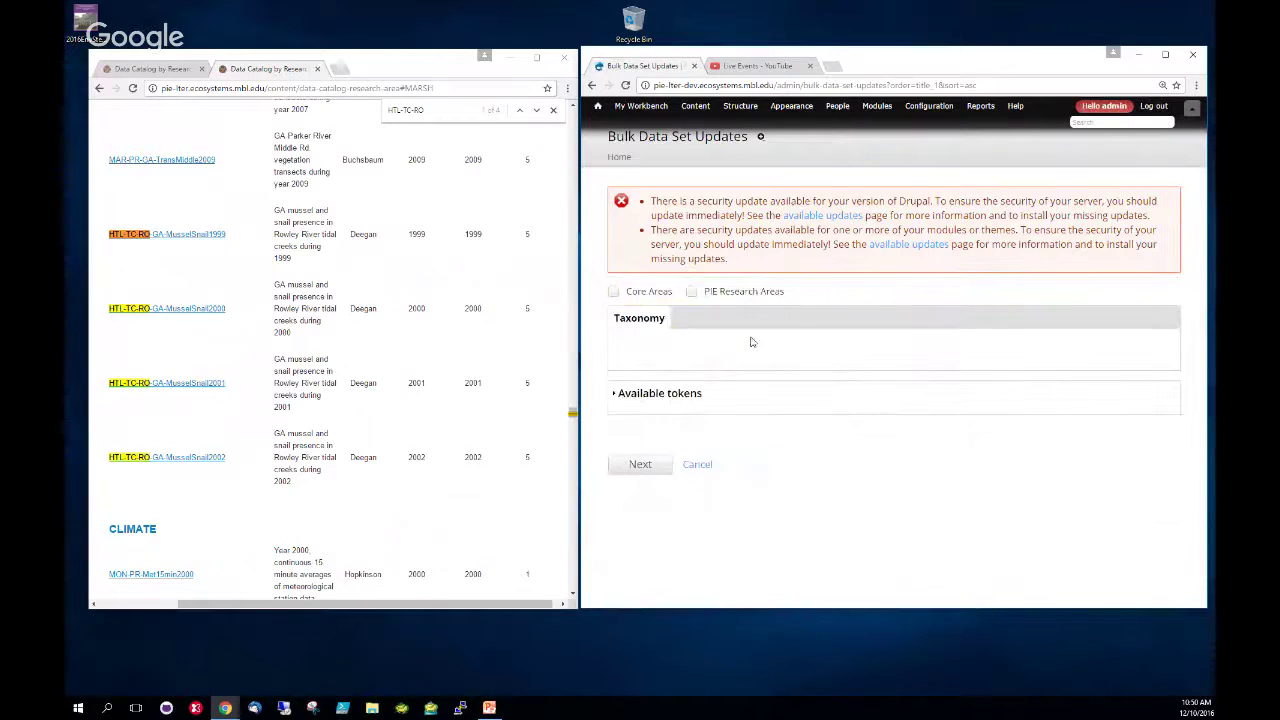
# - Set PIE Research Areas to Schoolyard for the four selected mussel and snail data sets and confirm the bulk modification
pyautogui.click(691, 293)
pyautogui.scroll(-1, 617, 467)
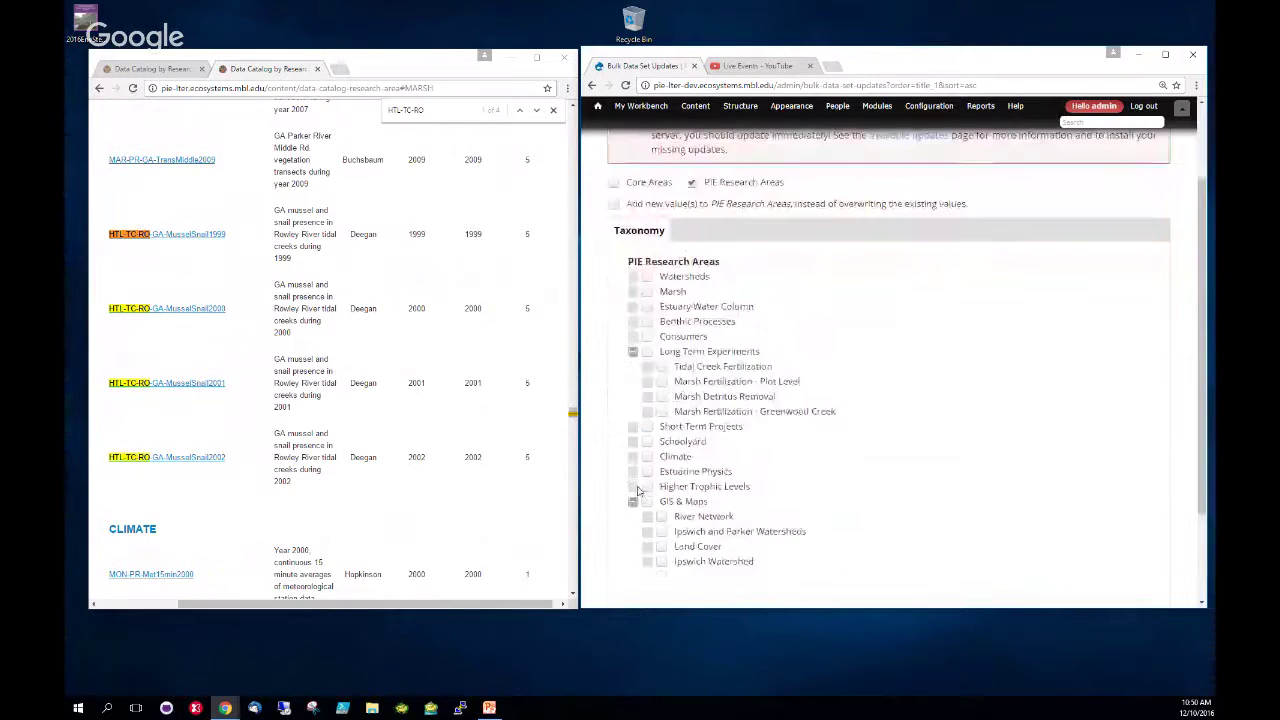
pyautogui.click(647, 430)
pyautogui.scroll(-1, 763, 489)
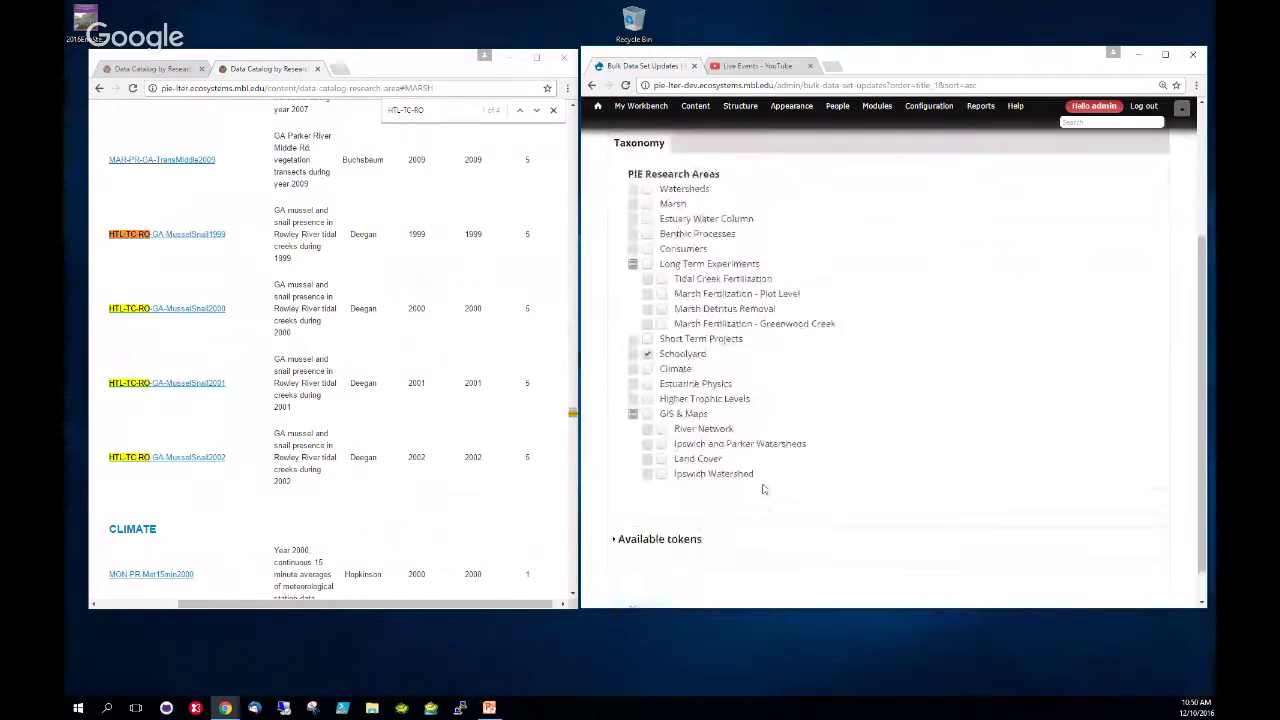
pyautogui.click(645, 573)
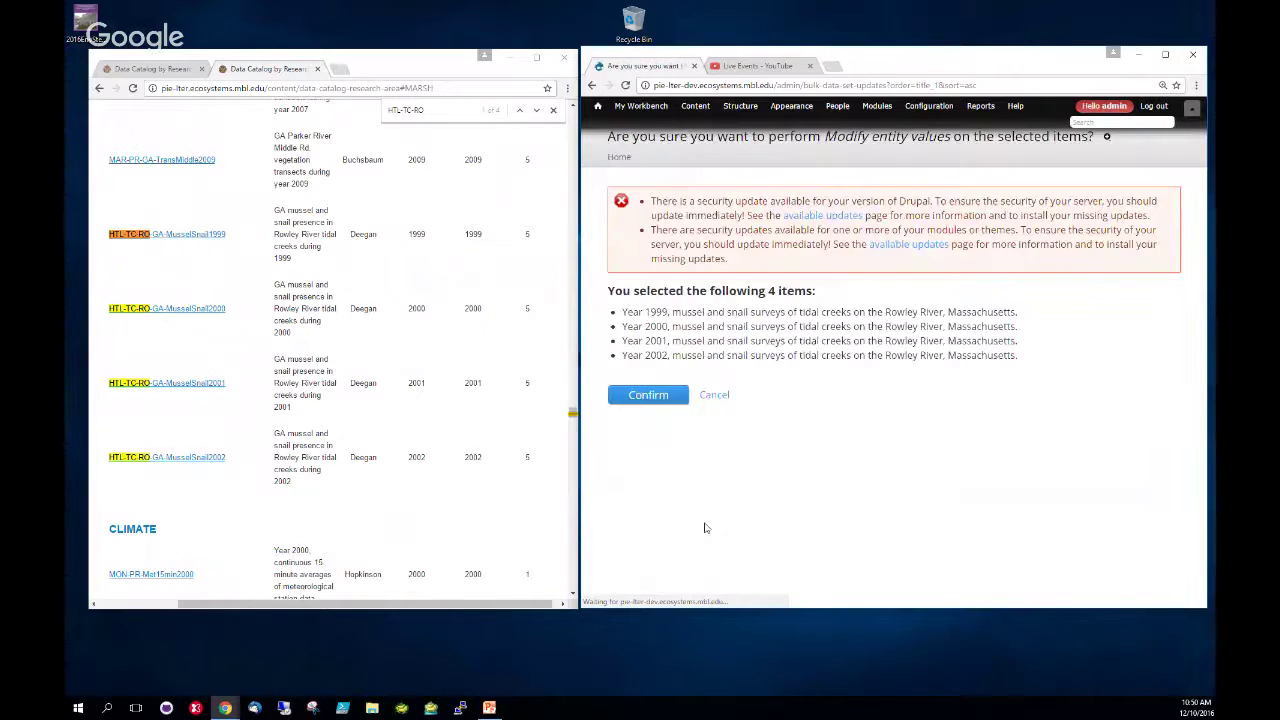
pyautogui.click(651, 395)
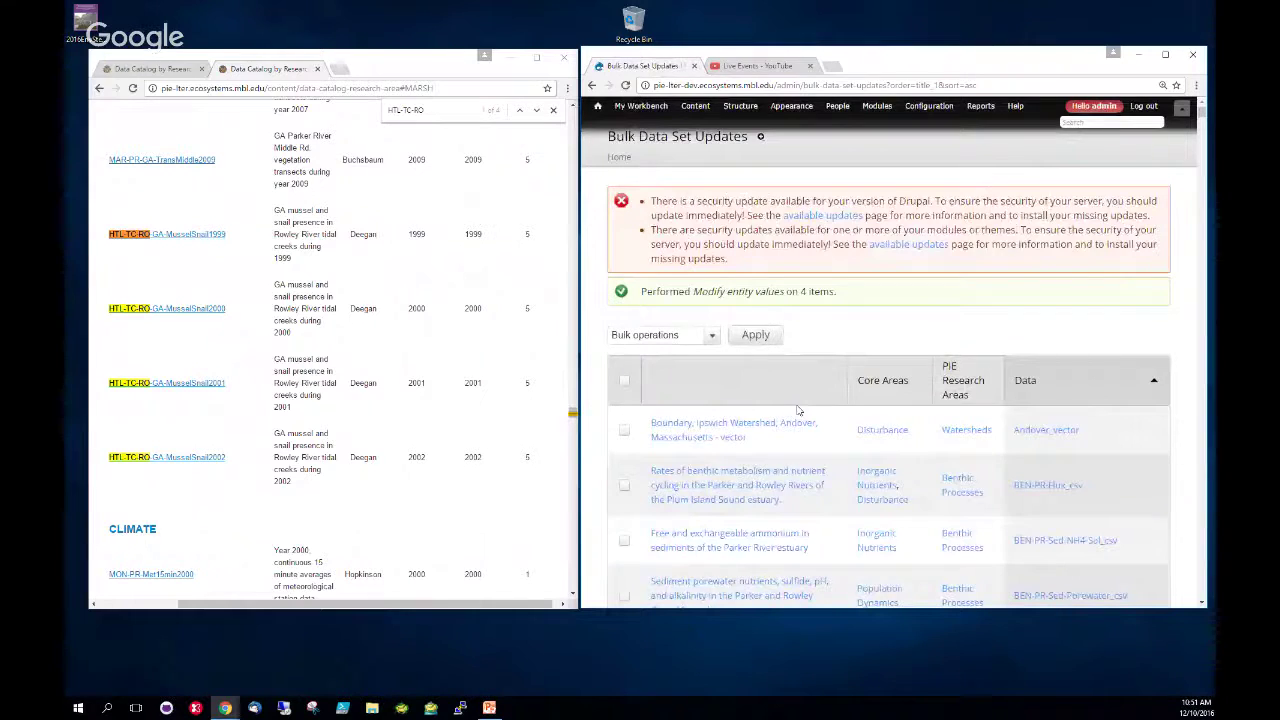
# - Enlarge the page zoom of both the Bulk Data Set Updates list and the data catalog by two levels each
pyautogui.scroll(-5, 1025, 415)
pyautogui.scroll(-2, 1027, 417)
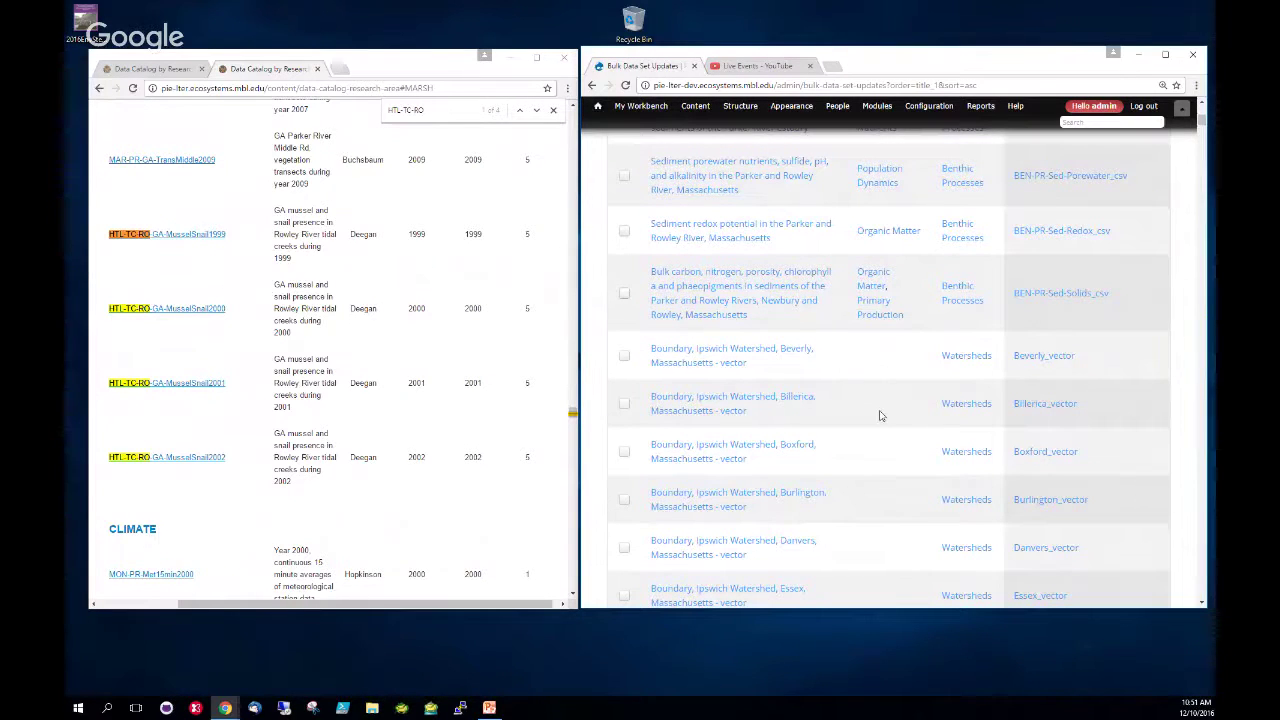
pyautogui.hotkey('ctrl', '+')
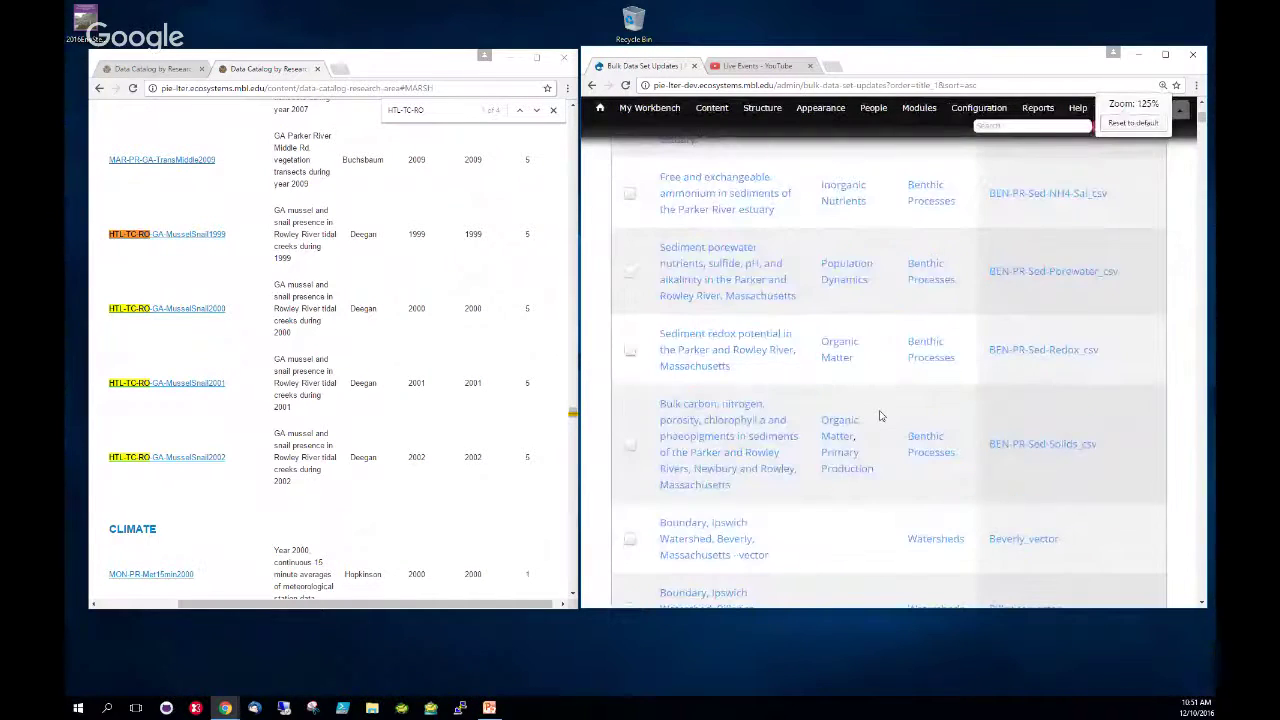
pyautogui.hotkey('ctrl', '+')
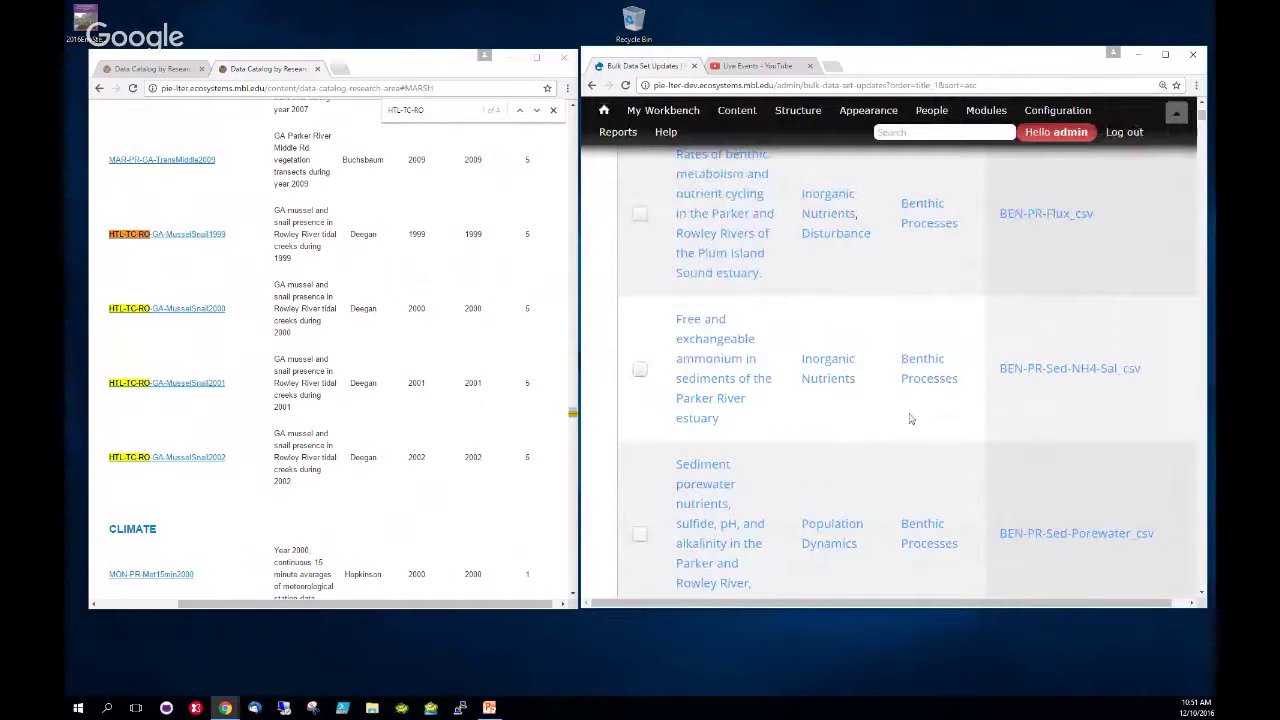
pyautogui.click(514, 279)
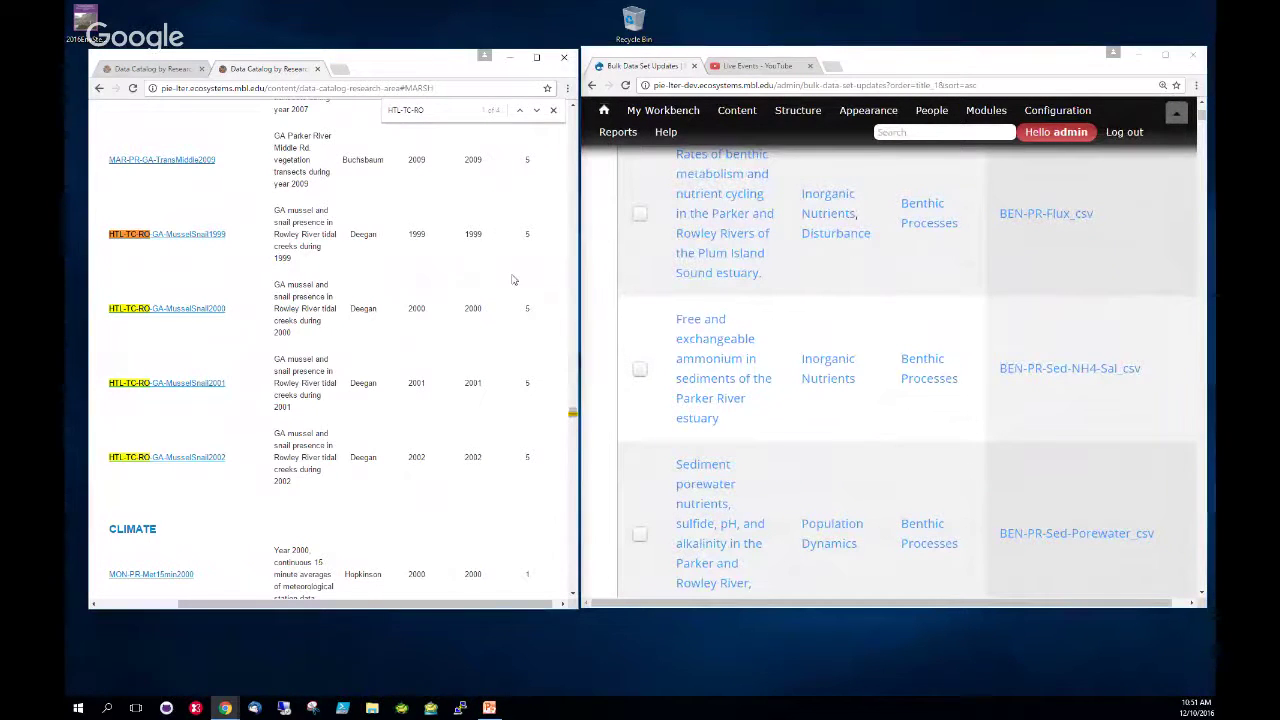
pyautogui.hotkey('ctrl', '+')
pyautogui.hotkey('ctrl', '+')
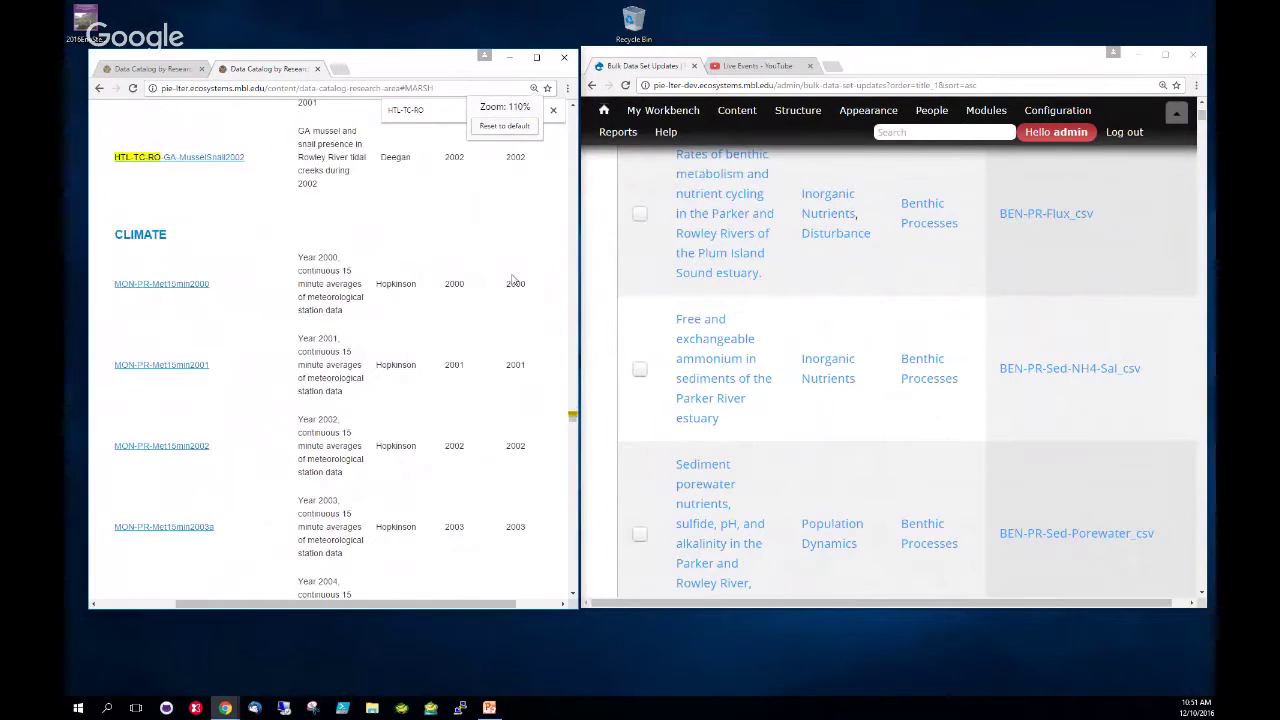
pyautogui.moveTo(854, 605); pyautogui.dragTo(869, 612)
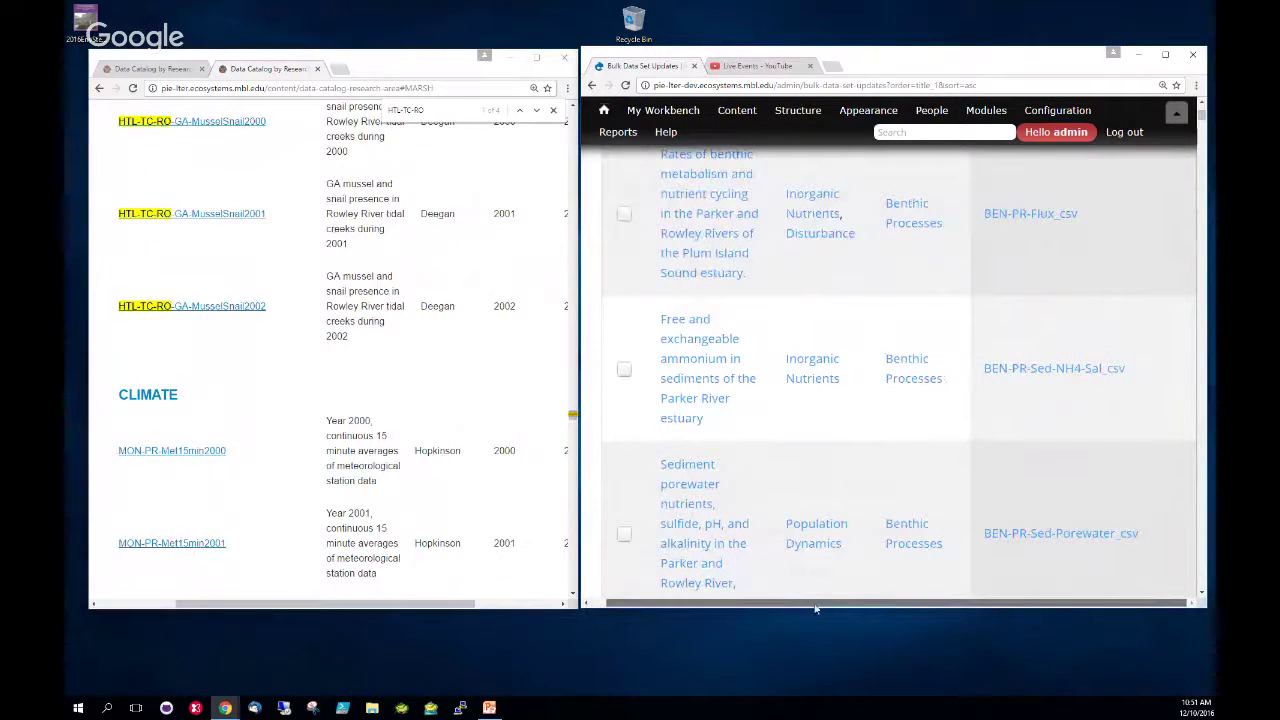
# - Examine the Bulk Data Set Updates list down to the MAR-PR-Wtable-RR marsh water table data sets for missing PIE Research Areas
pyautogui.scroll(-3, 920, 437)
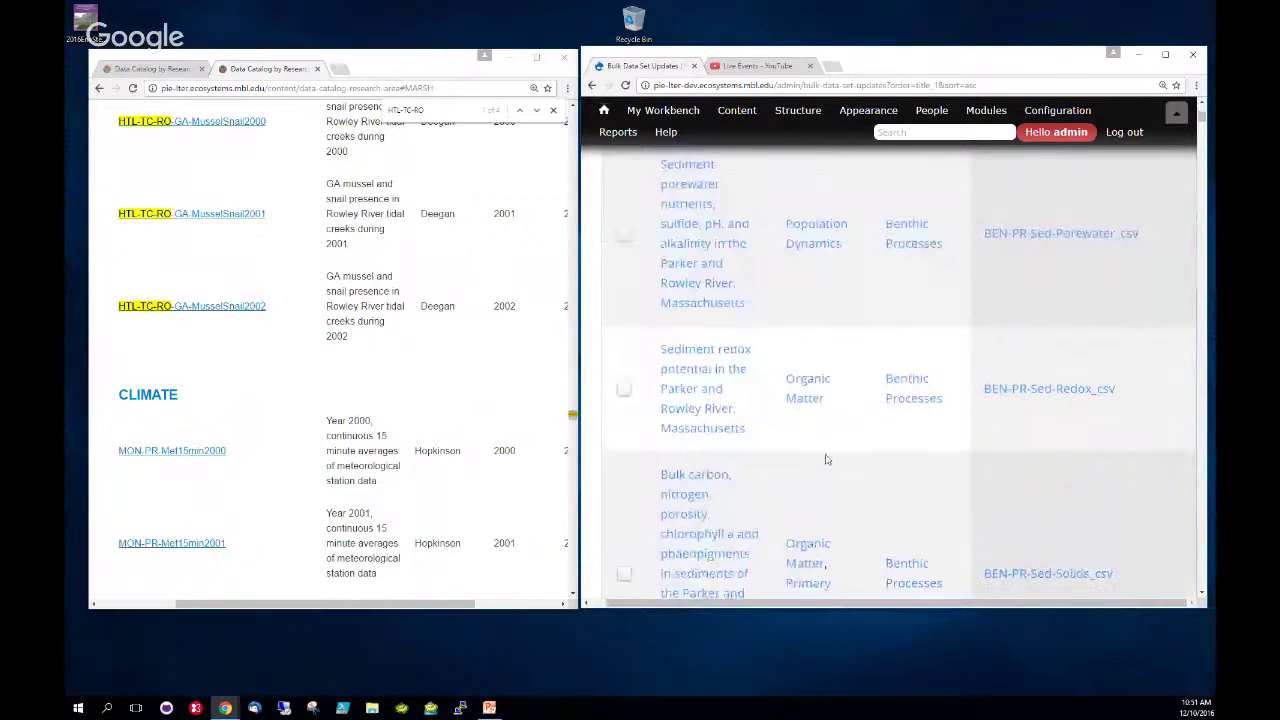
pyautogui.scroll(-6, 826, 460)
pyautogui.scroll(-10, 828, 463)
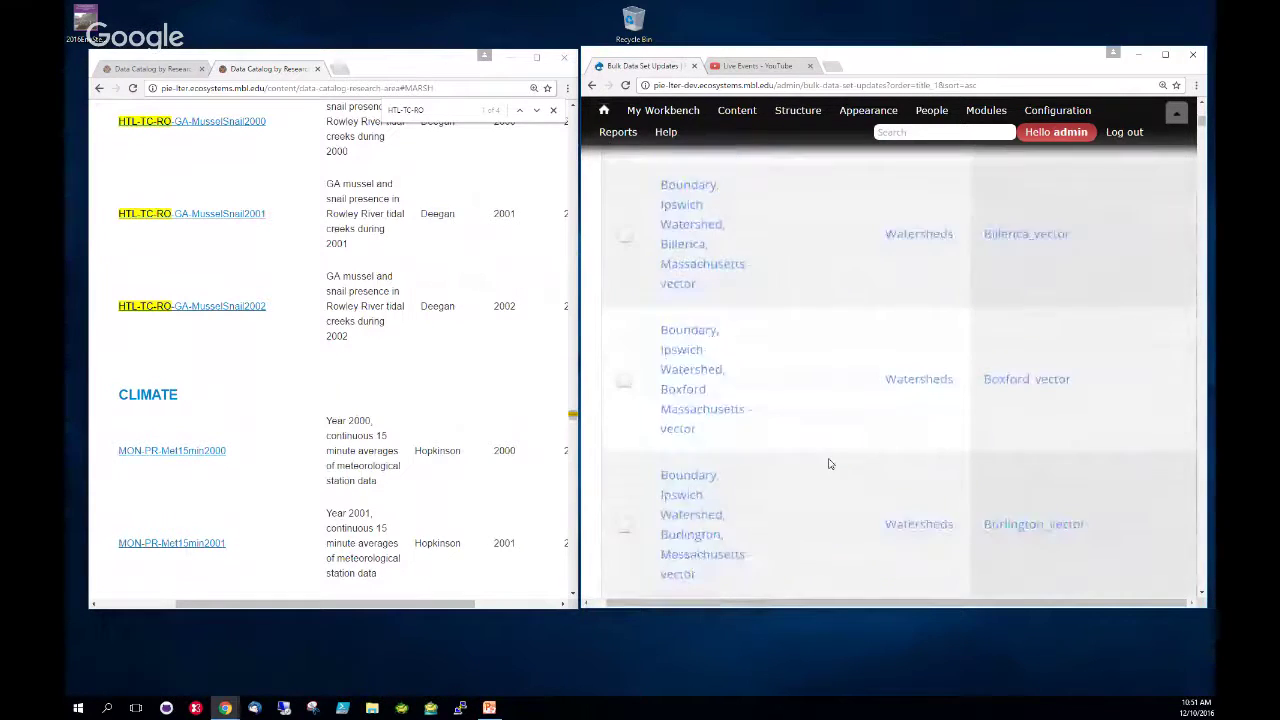
pyautogui.moveTo(1202, 128); pyautogui.dragTo(1202, 206)
pyautogui.scroll(1, 1019, 316)
pyautogui.scroll(5, 1019, 316)
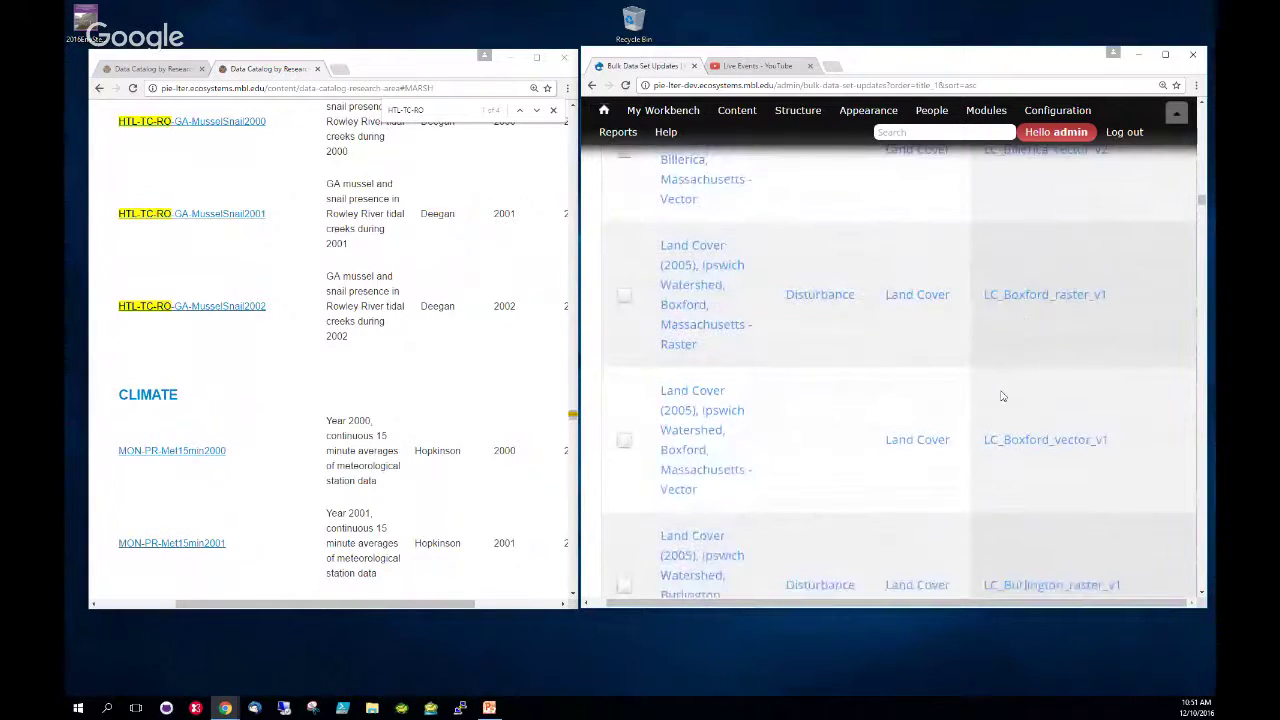
pyautogui.scroll(2, 1003, 392)
pyautogui.scroll(-1, 1003, 392)
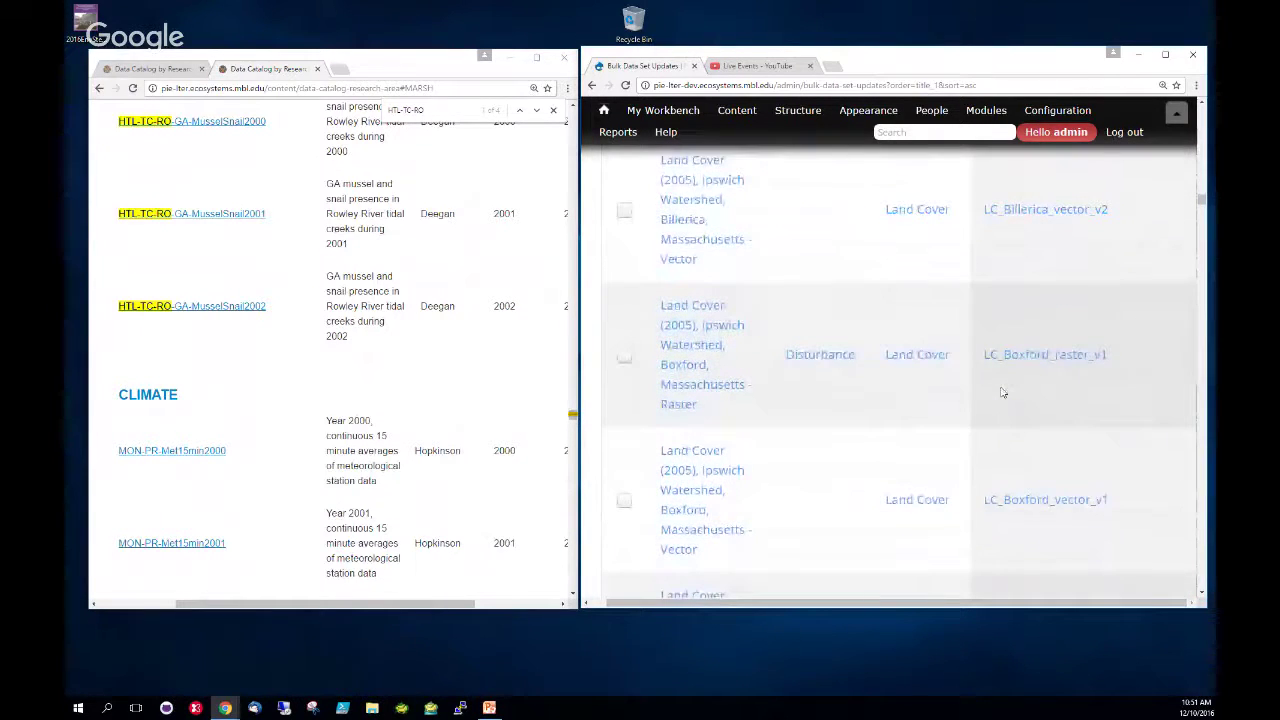
pyautogui.scroll(-8, 1049, 422)
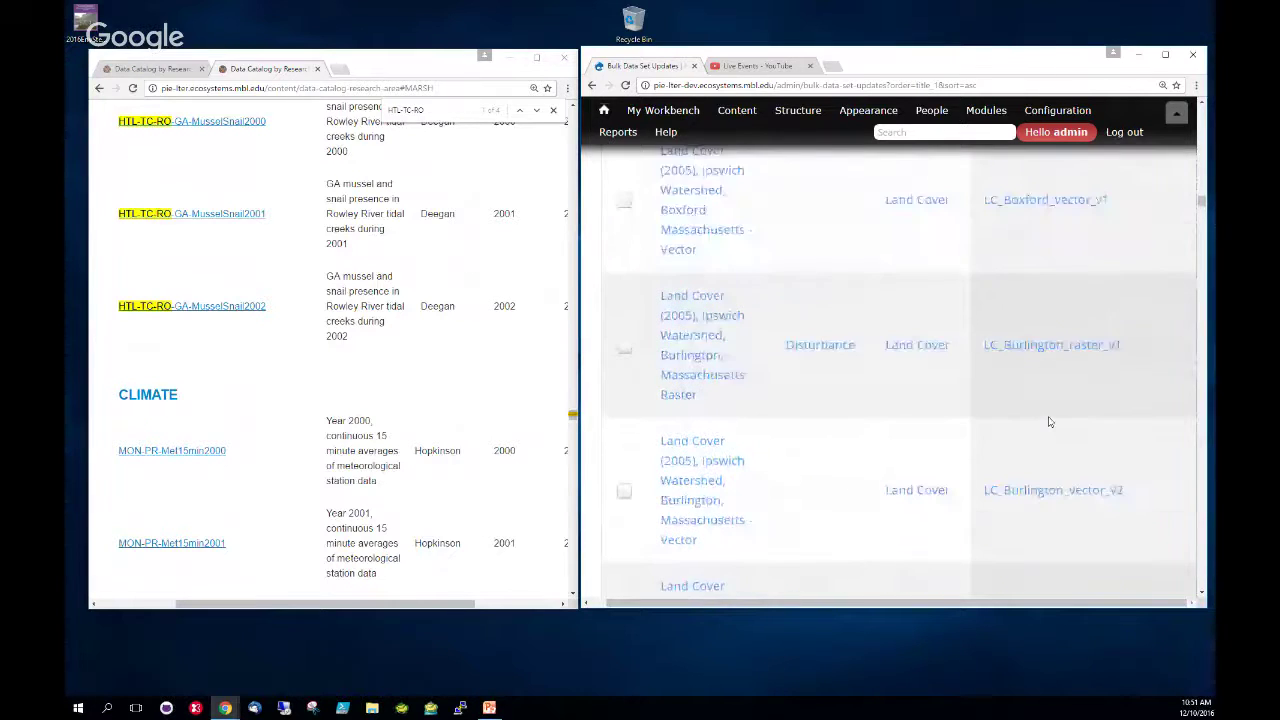
pyautogui.moveTo(1199, 205); pyautogui.dragTo(1200, 325)
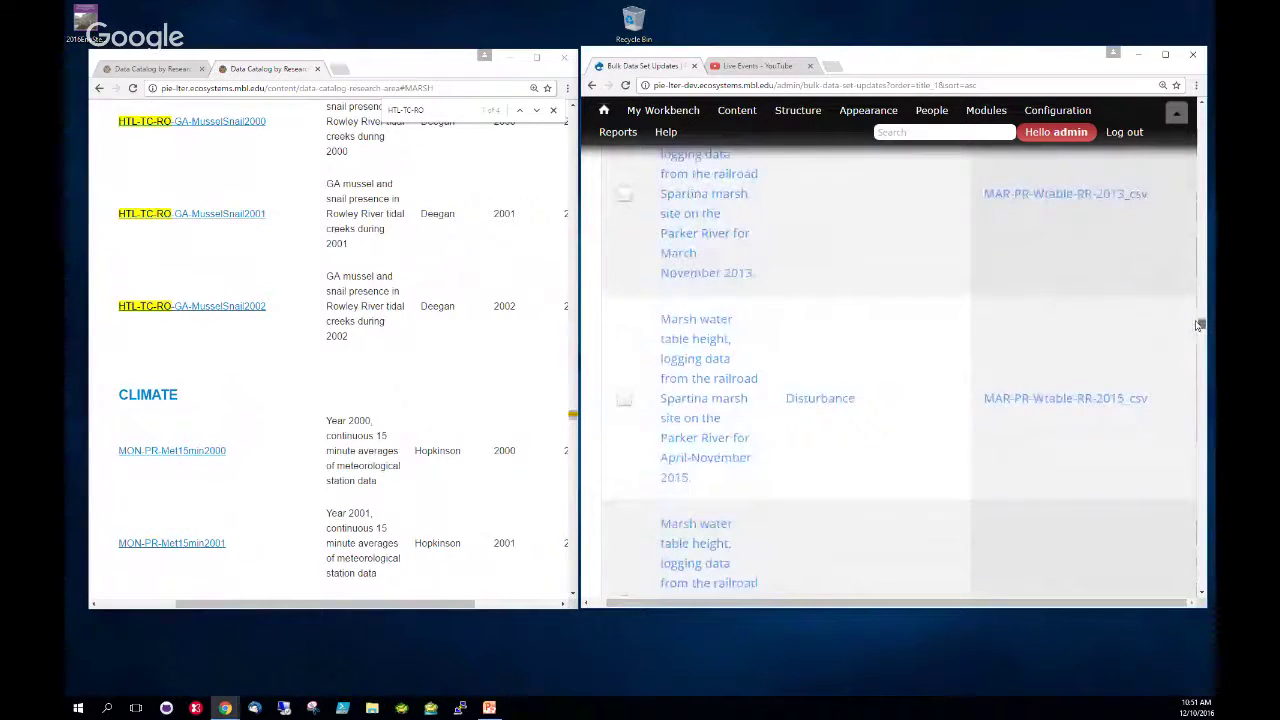
pyautogui.scroll(3, 1151, 343)
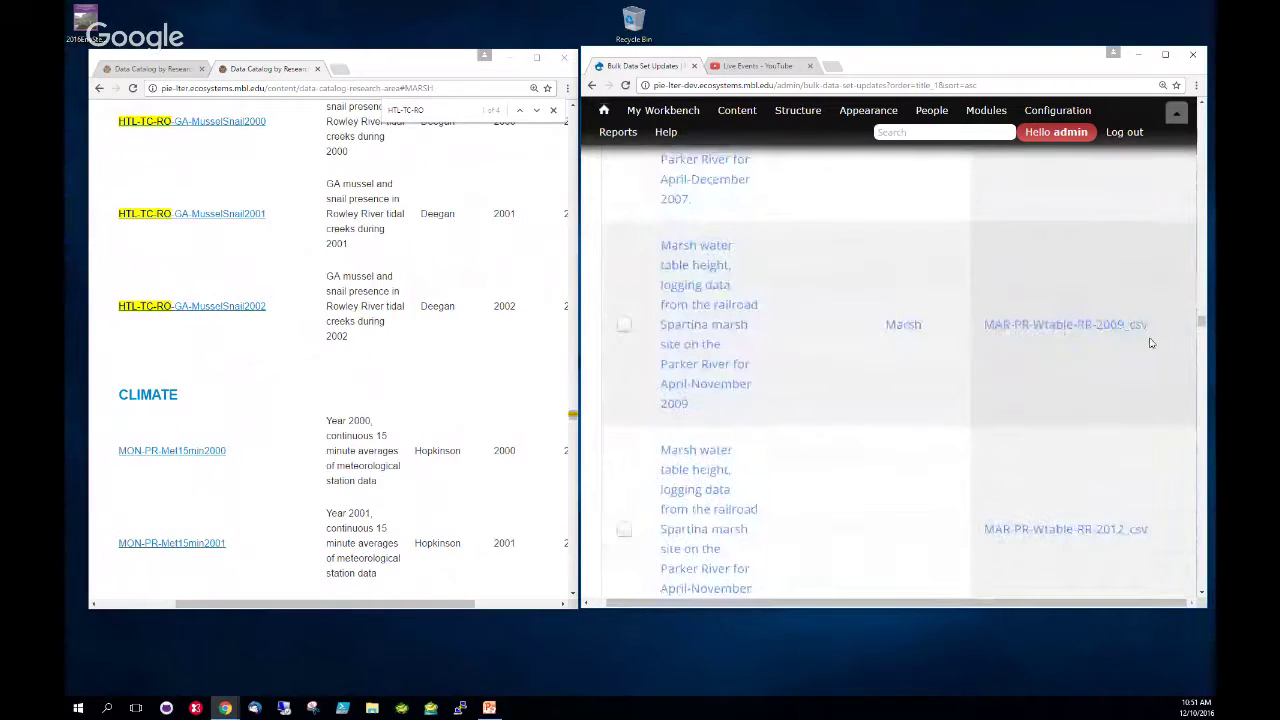
pyautogui.scroll(3, 1151, 343)
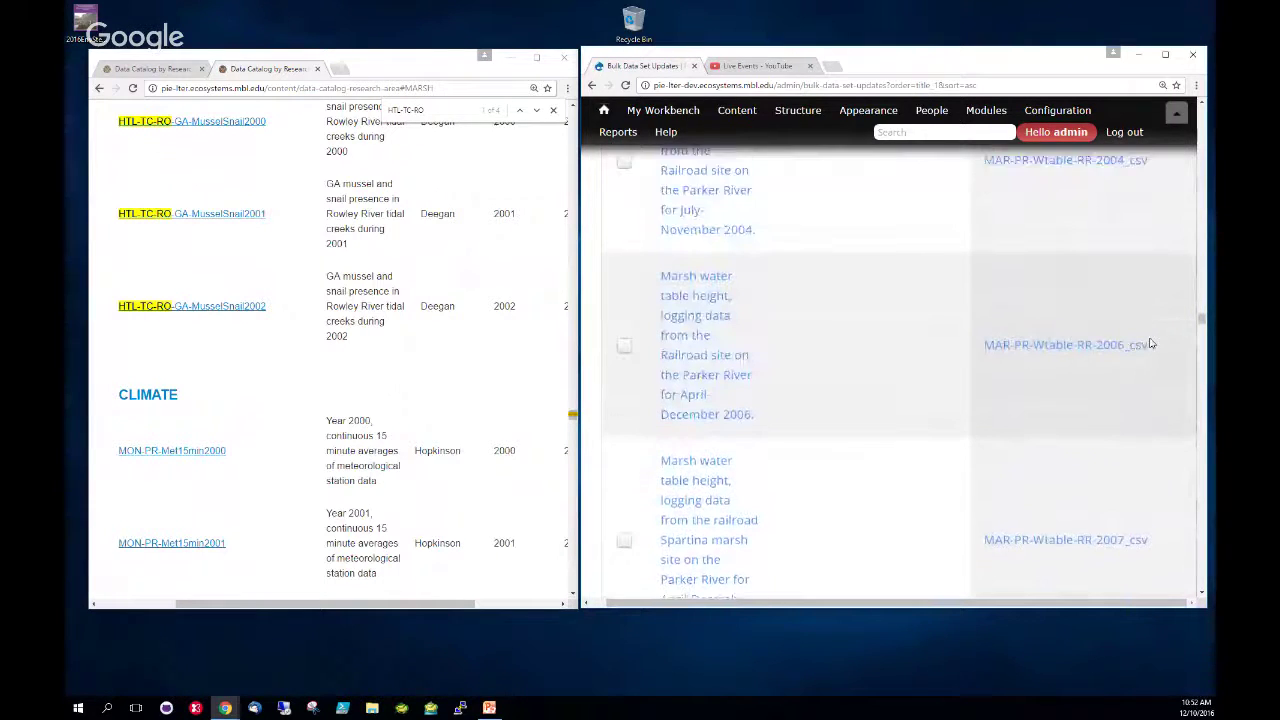
pyautogui.scroll(1, 1151, 343)
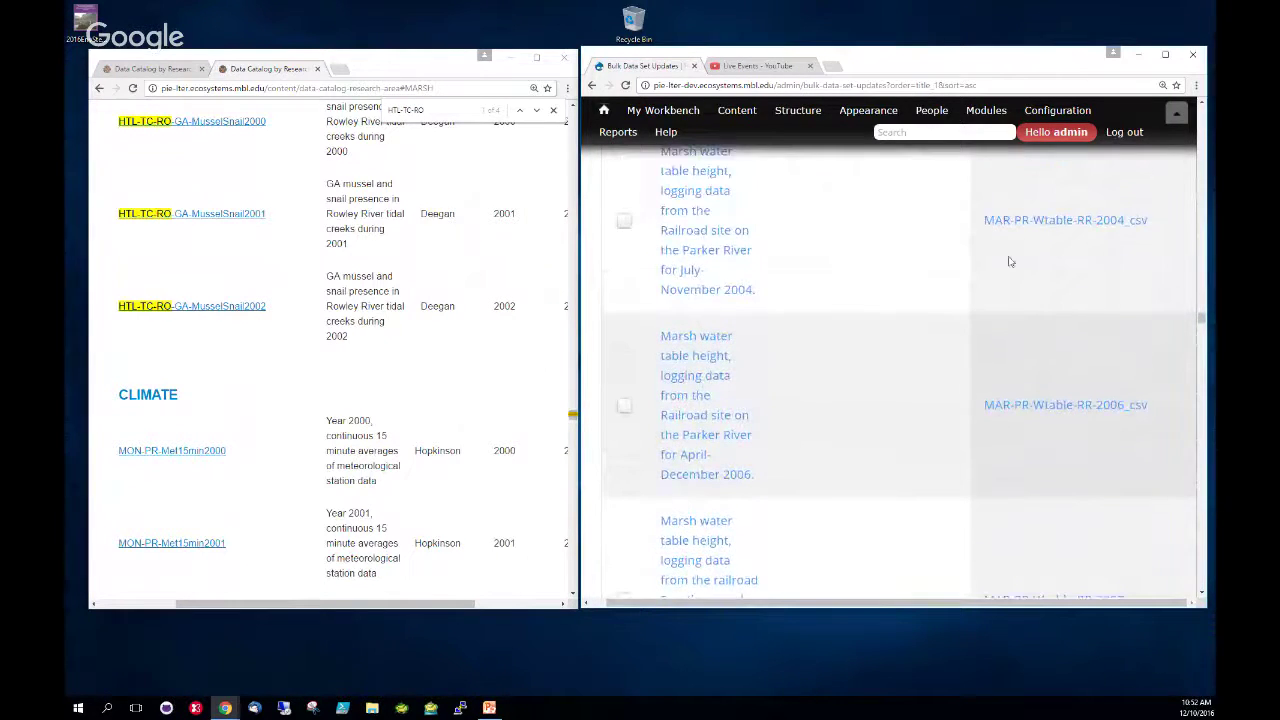
# - Examine the Bulk Data Set Updates list from the marsh water table data sets back to the MAR-NE-EddyFlux data sets for missing PIE Research Areas
pyautogui.scroll(5, 982, 293)
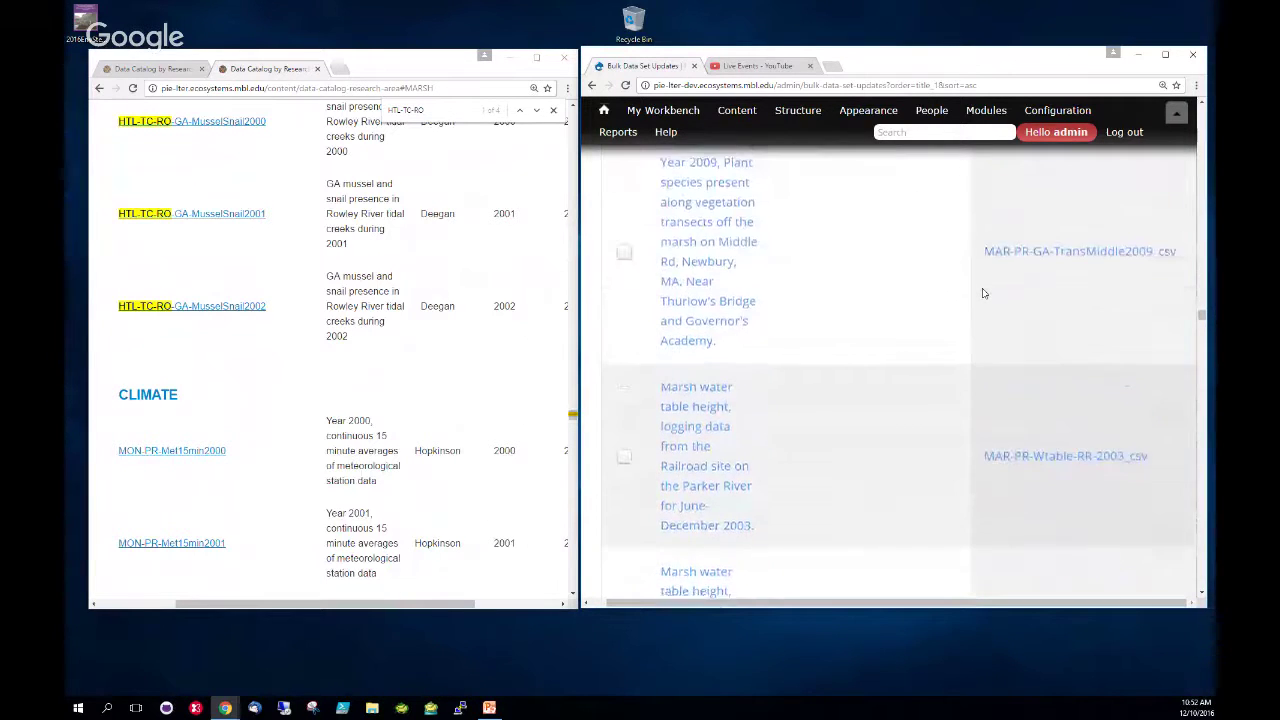
pyautogui.scroll(8, 1030, 378)
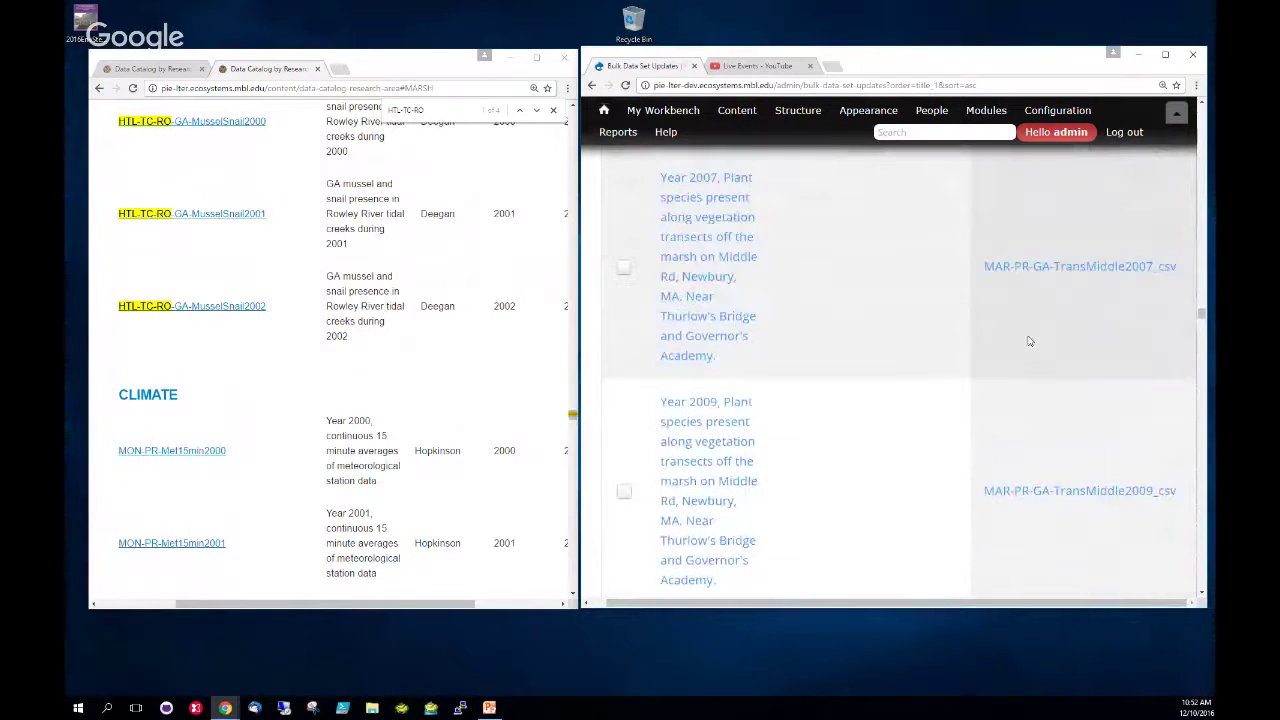
pyautogui.scroll(8, 1030, 341)
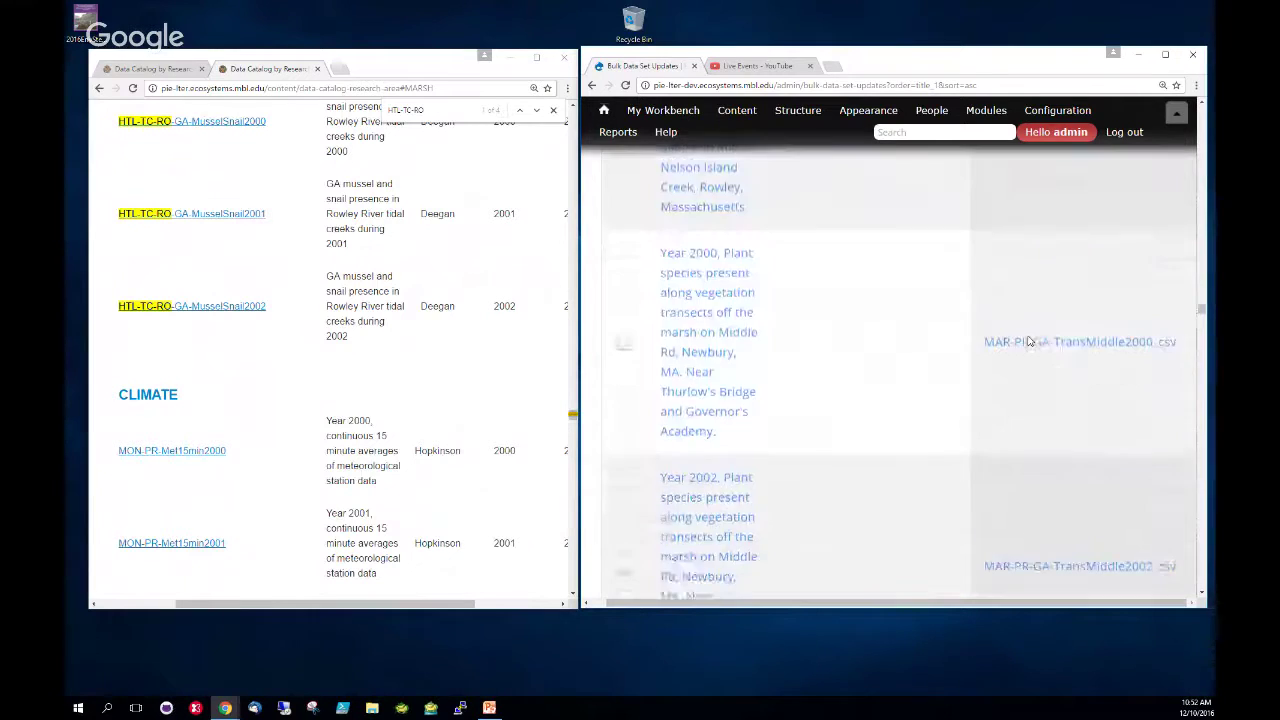
pyautogui.scroll(6, 1030, 341)
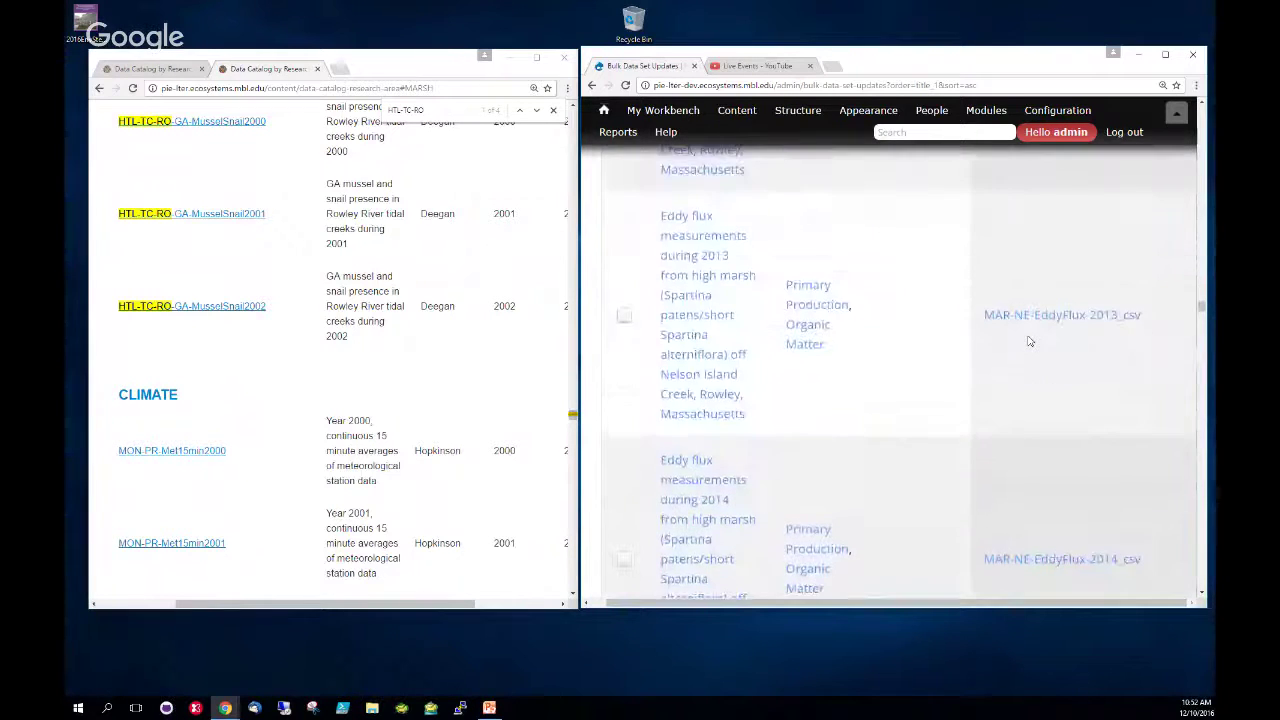
pyautogui.scroll(-3, 1030, 341)
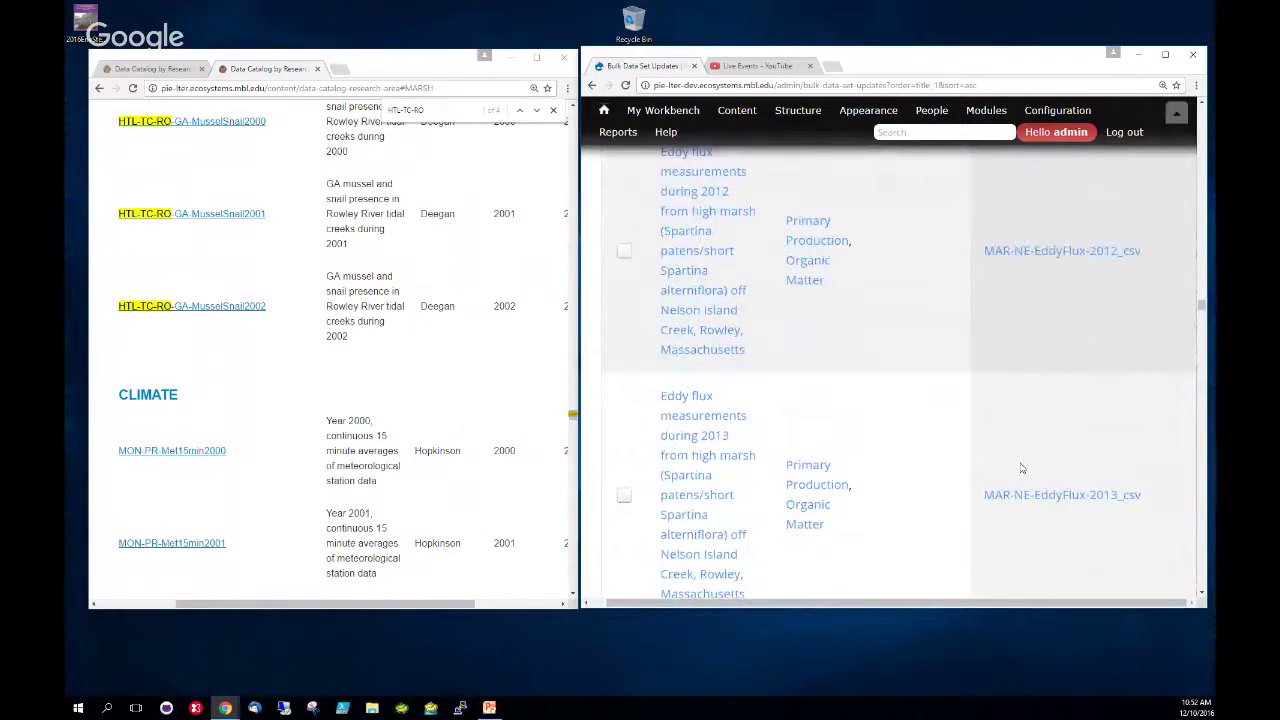
pyautogui.scroll(-3, 1022, 468)
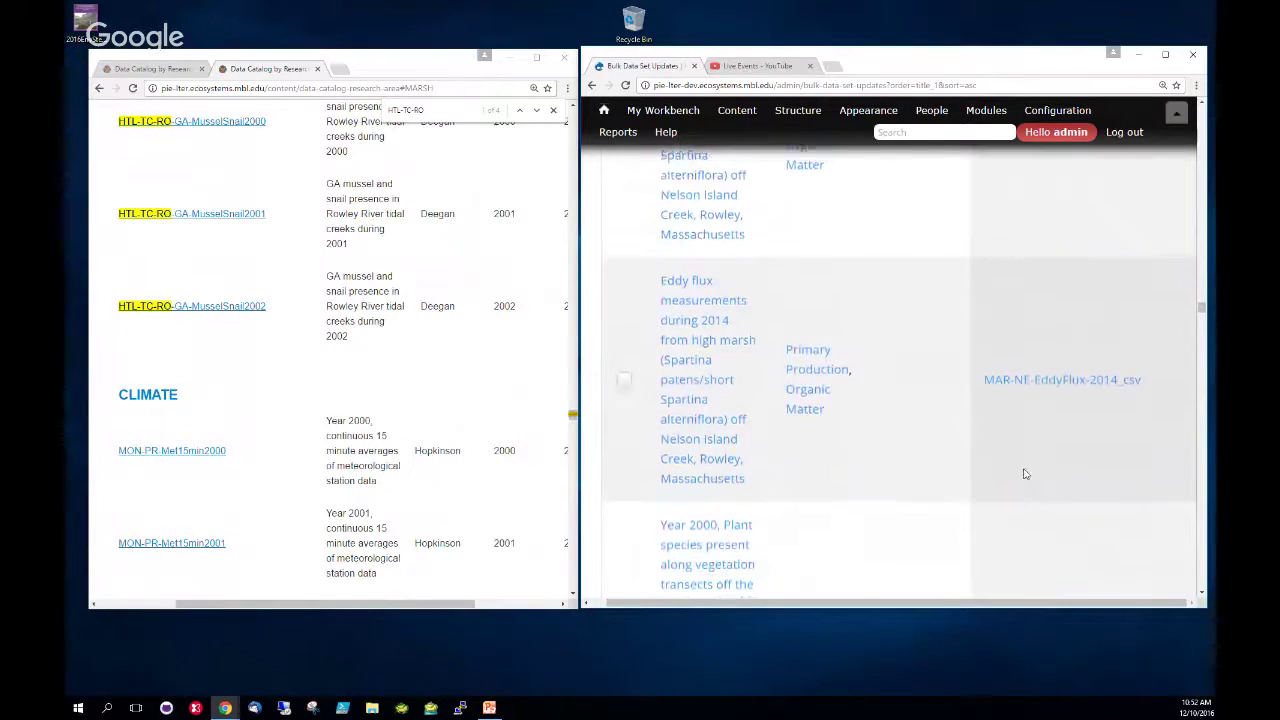
pyautogui.scroll(3, 1024, 473)
pyautogui.scroll(1, 1024, 473)
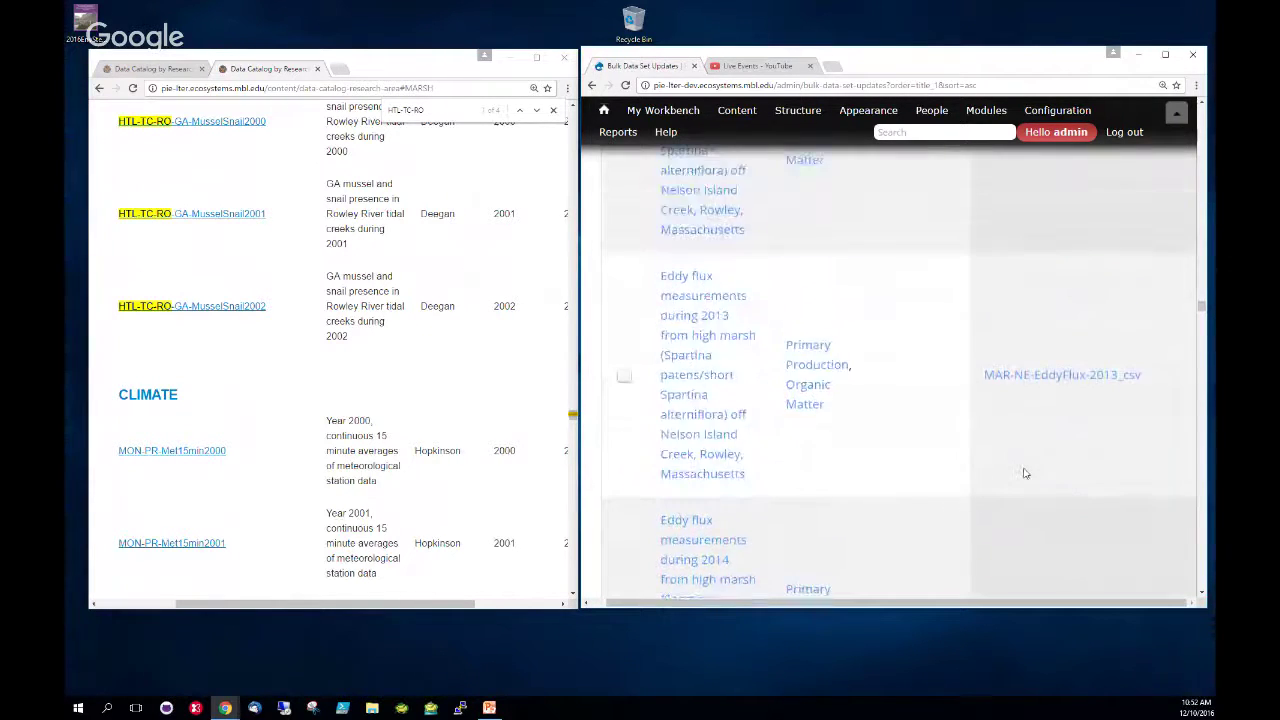
# - Search the data catalog for MAR-NE and highlight the research area heading above the eddy flux data sets
pyautogui.click(376, 107)
pyautogui.write('MA')
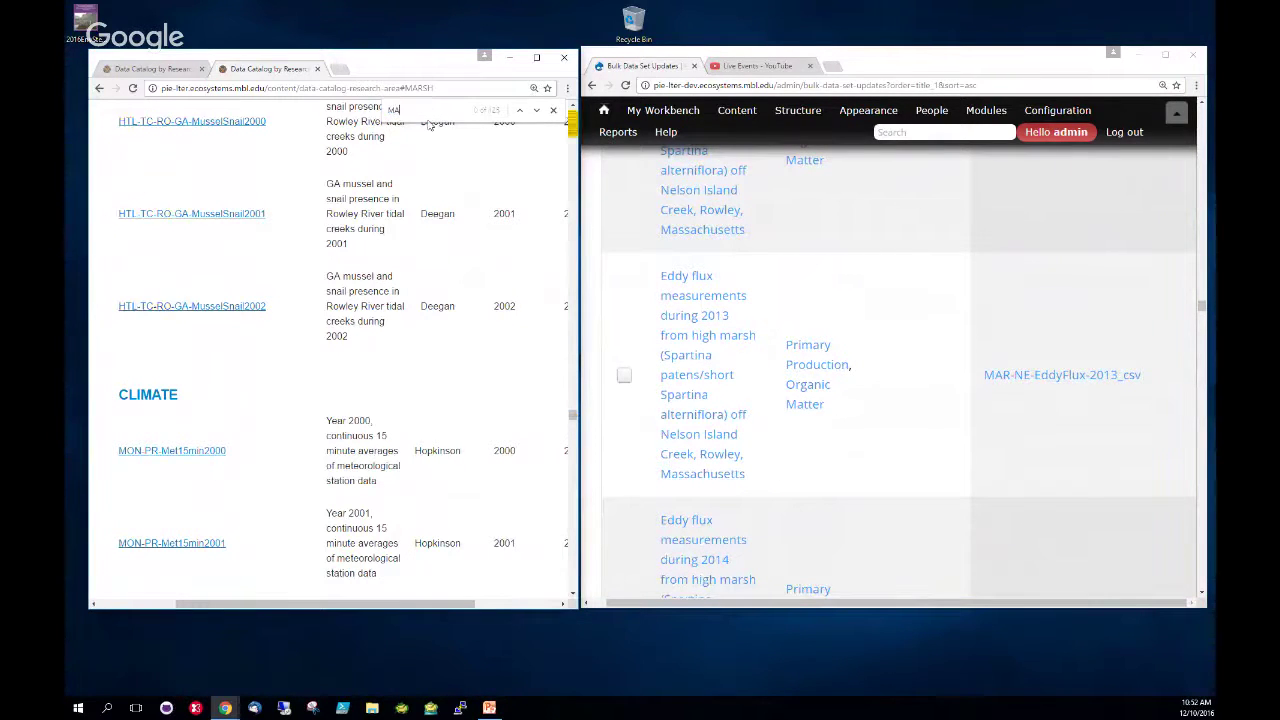
pyautogui.write('R-NE')
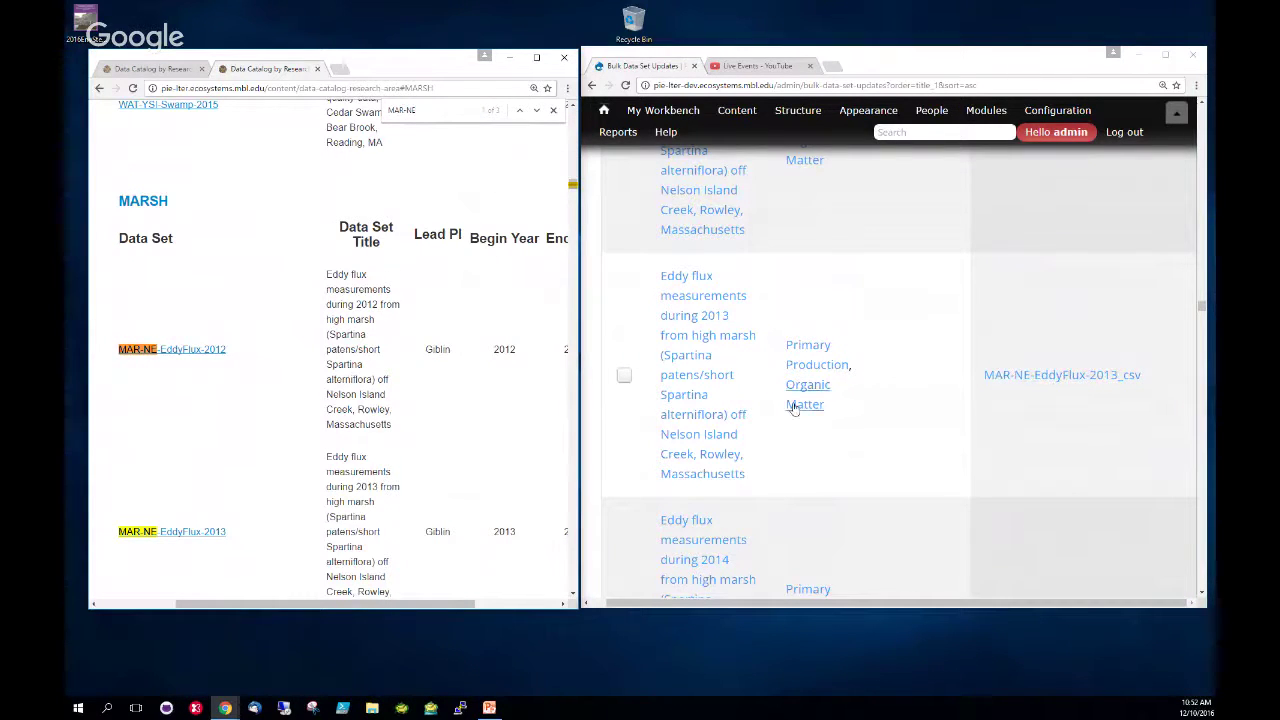
pyautogui.moveTo(118, 202); pyautogui.dragTo(188, 198)
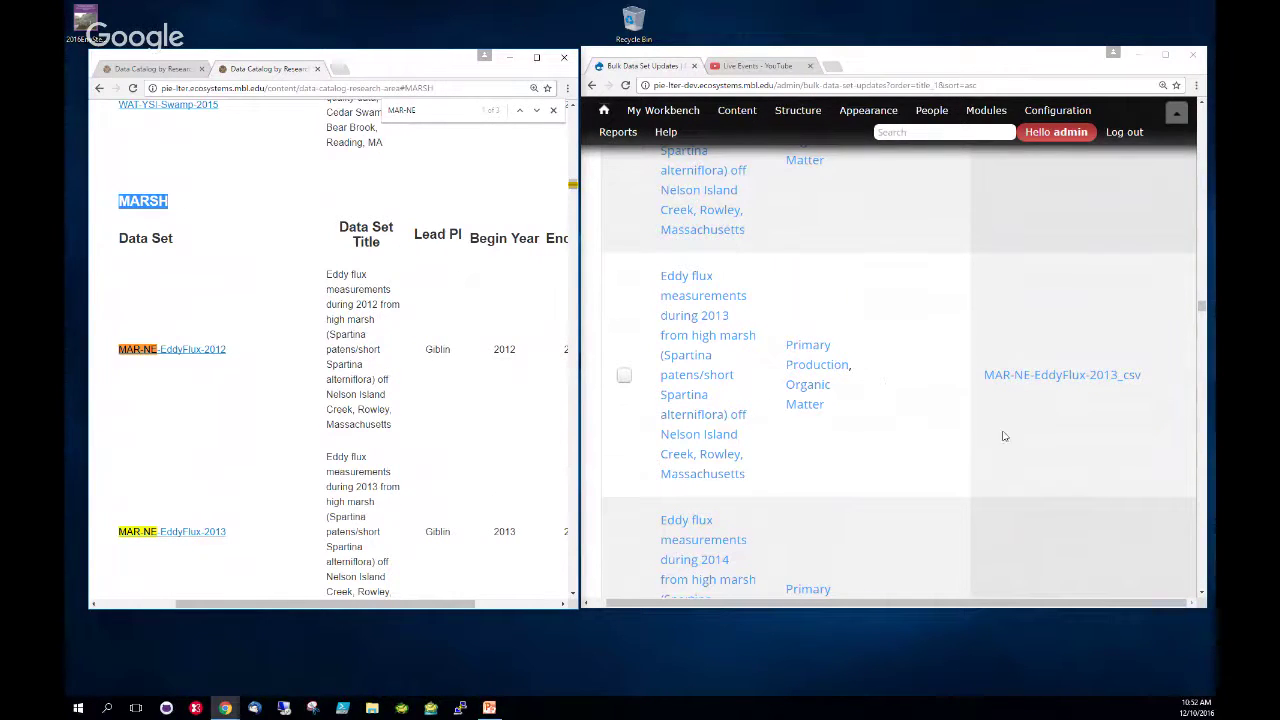
# - Compare the MAR-PR-GA-TransMiddle entries in the bulk list with the data sets in the catalog's Marsh section
pyautogui.moveTo(462, 603); pyautogui.dragTo(473, 602)
pyautogui.scroll(-4, 1037, 531)
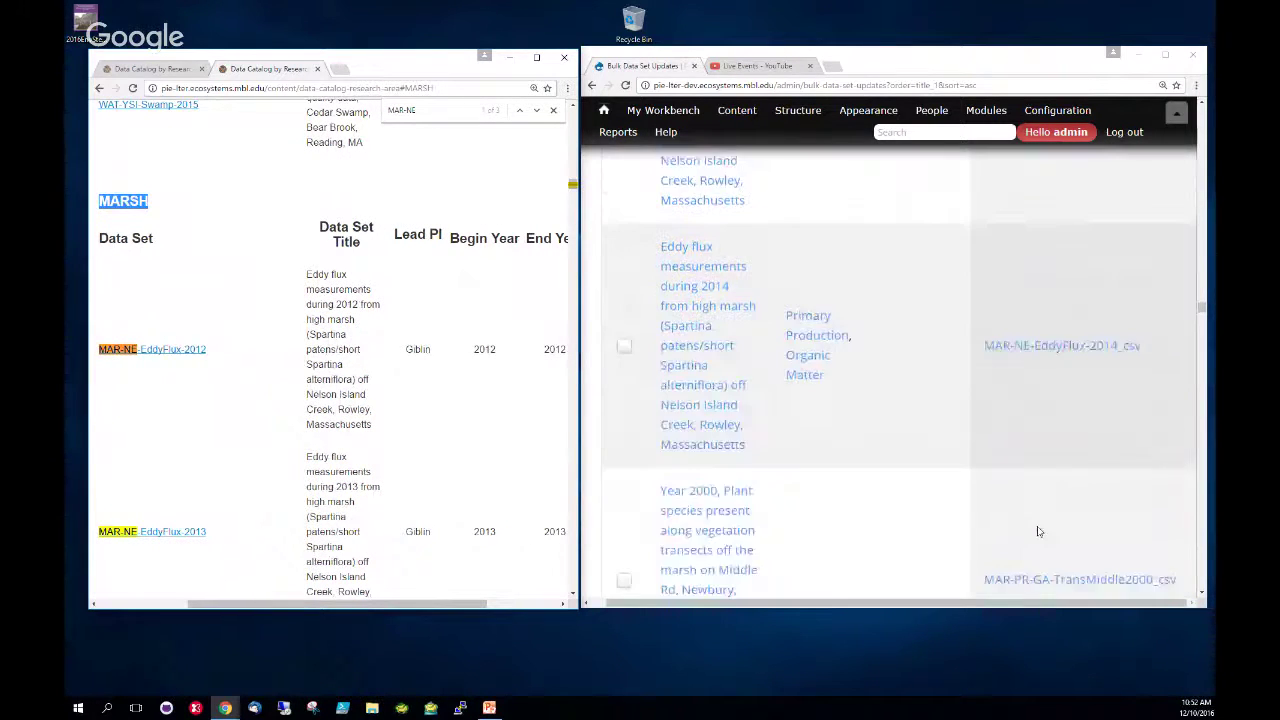
pyautogui.scroll(-1, 1040, 430)
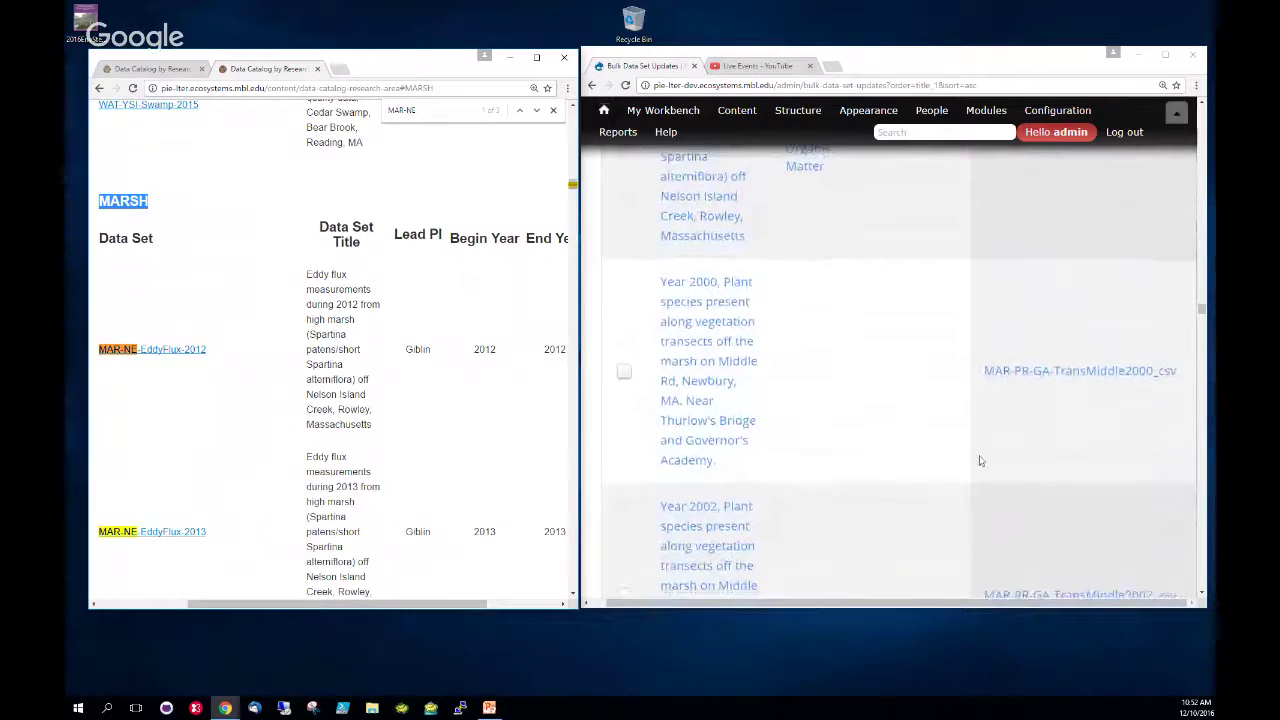
pyautogui.scroll(-1, 1020, 387)
pyautogui.scroll(-3, 380, 388)
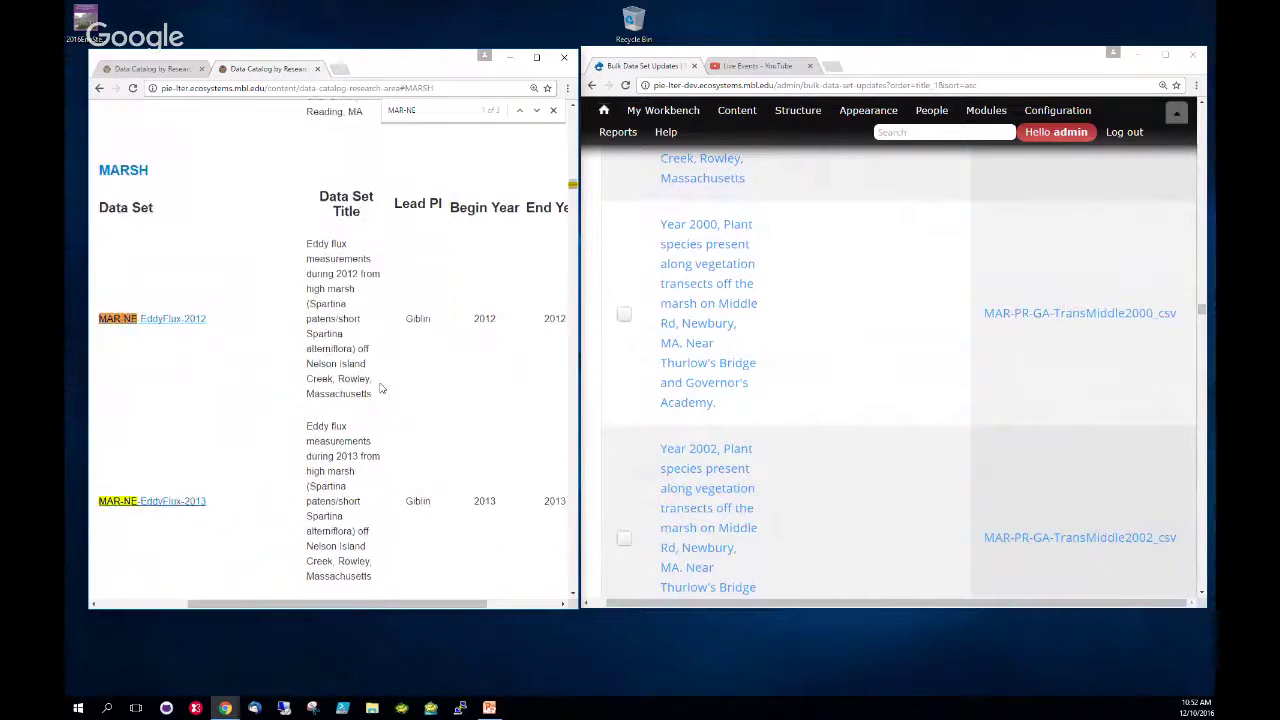
pyautogui.scroll(-1, 380, 388)
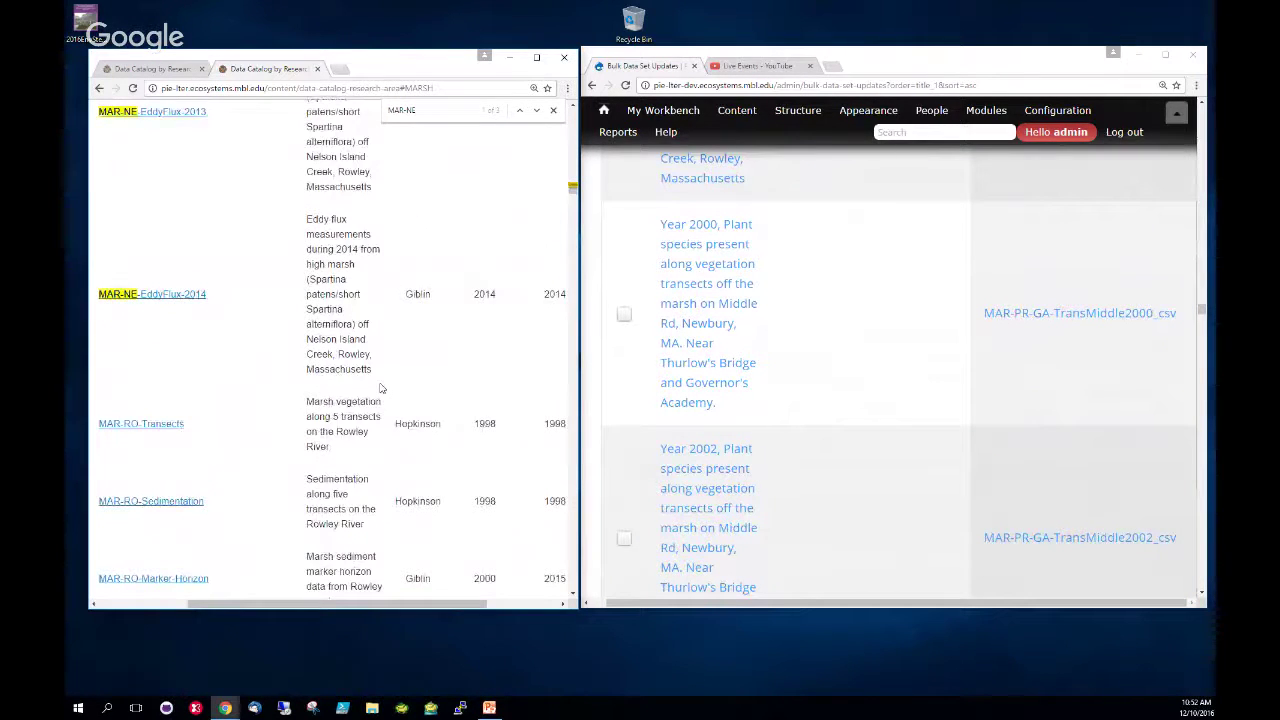
pyautogui.scroll(2, 380, 388)
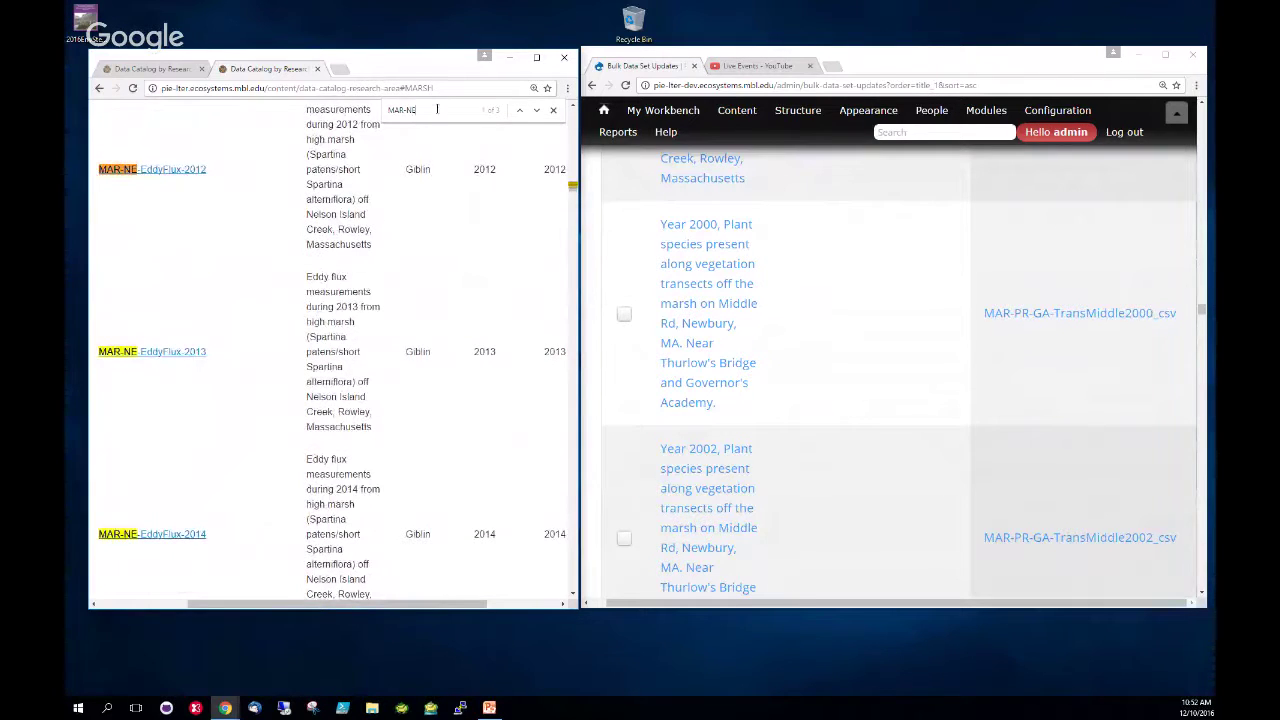
# - Search the data catalog for MAR-PR-GA and review the research area of the matching TransMiddle data sets
pyautogui.write(')')
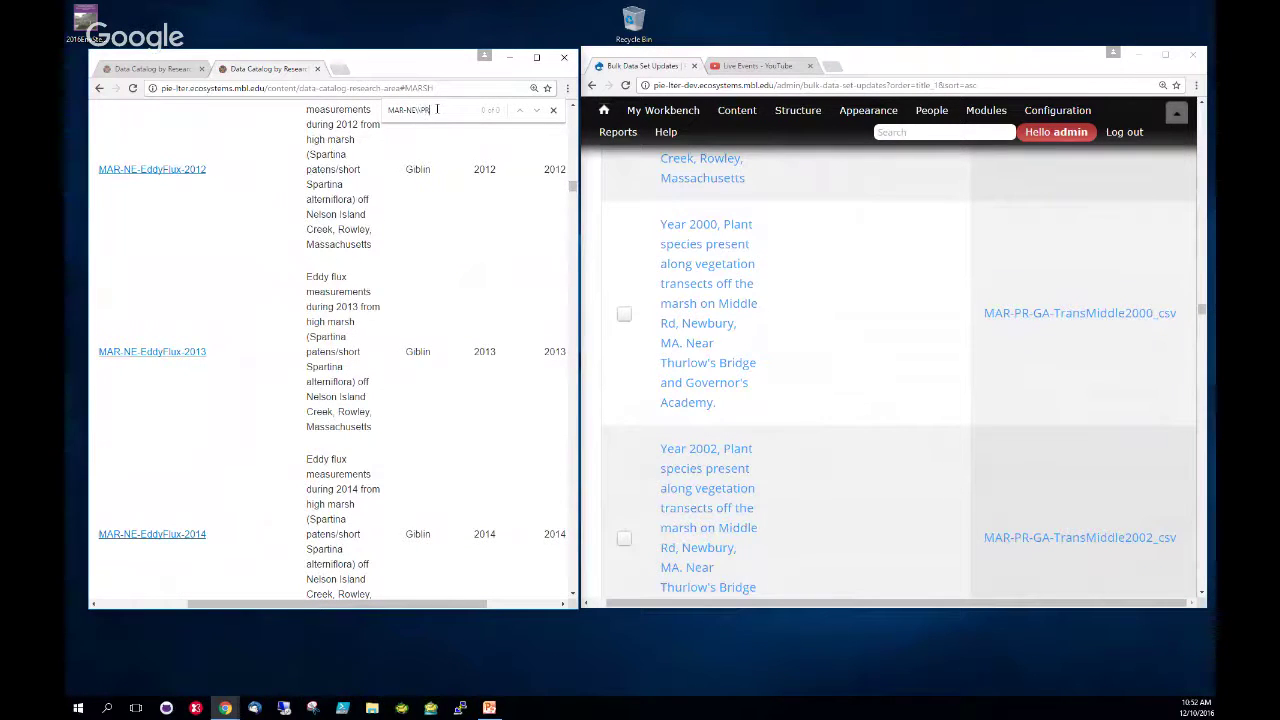
pyautogui.write('PR-')
pyautogui.press('BackSpace')
pyautogui.press('BackSpace')
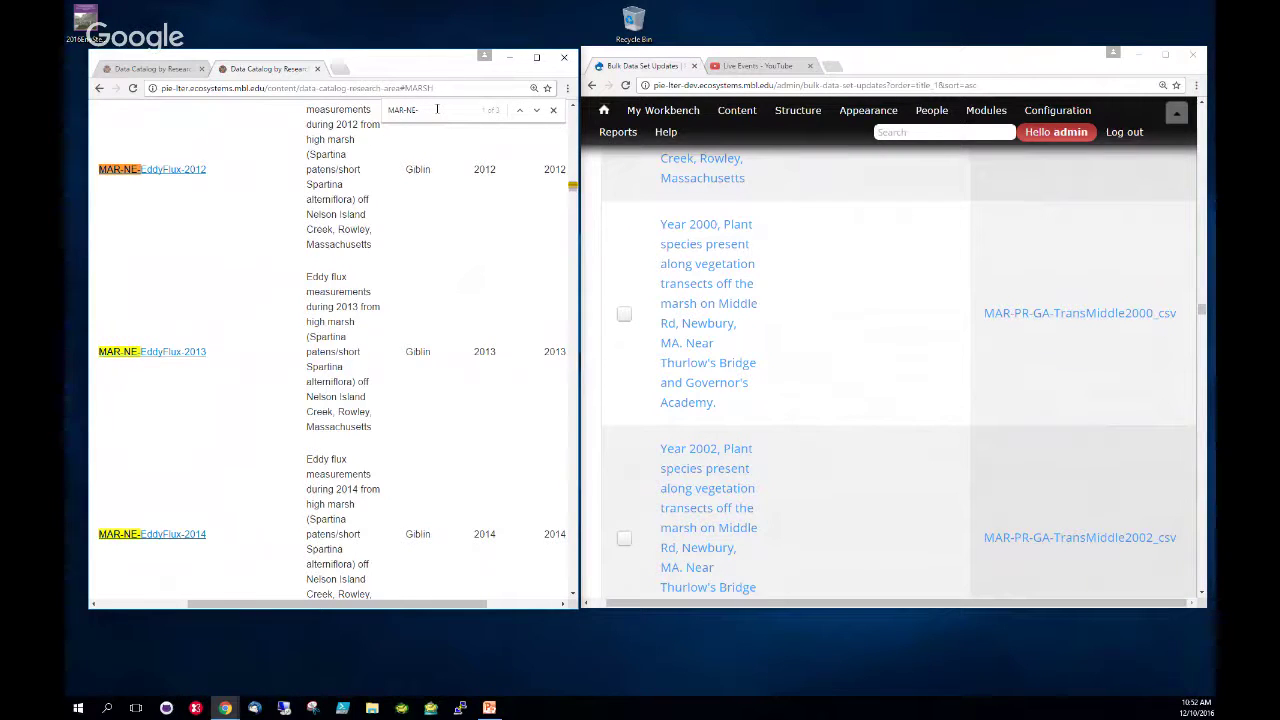
pyautogui.write('PR-')
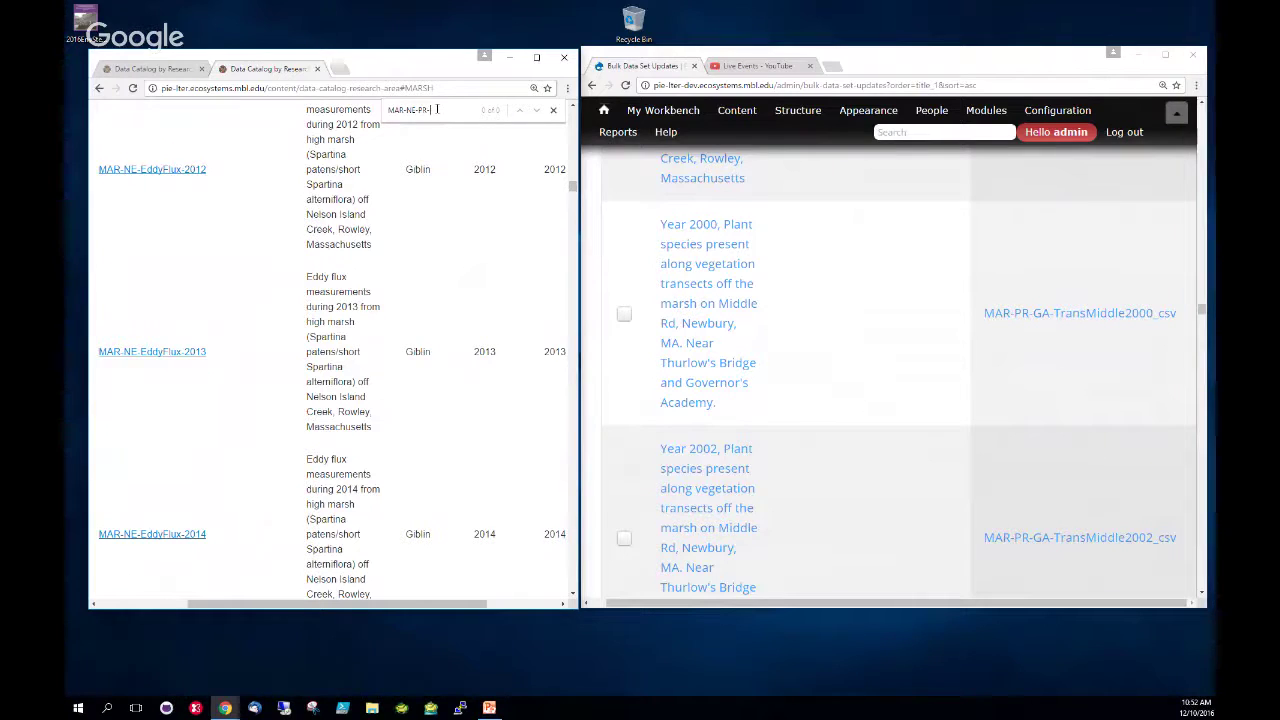
pyautogui.press('BackSpace')
pyautogui.press('BackSpace')
pyautogui.press('BackSpace')
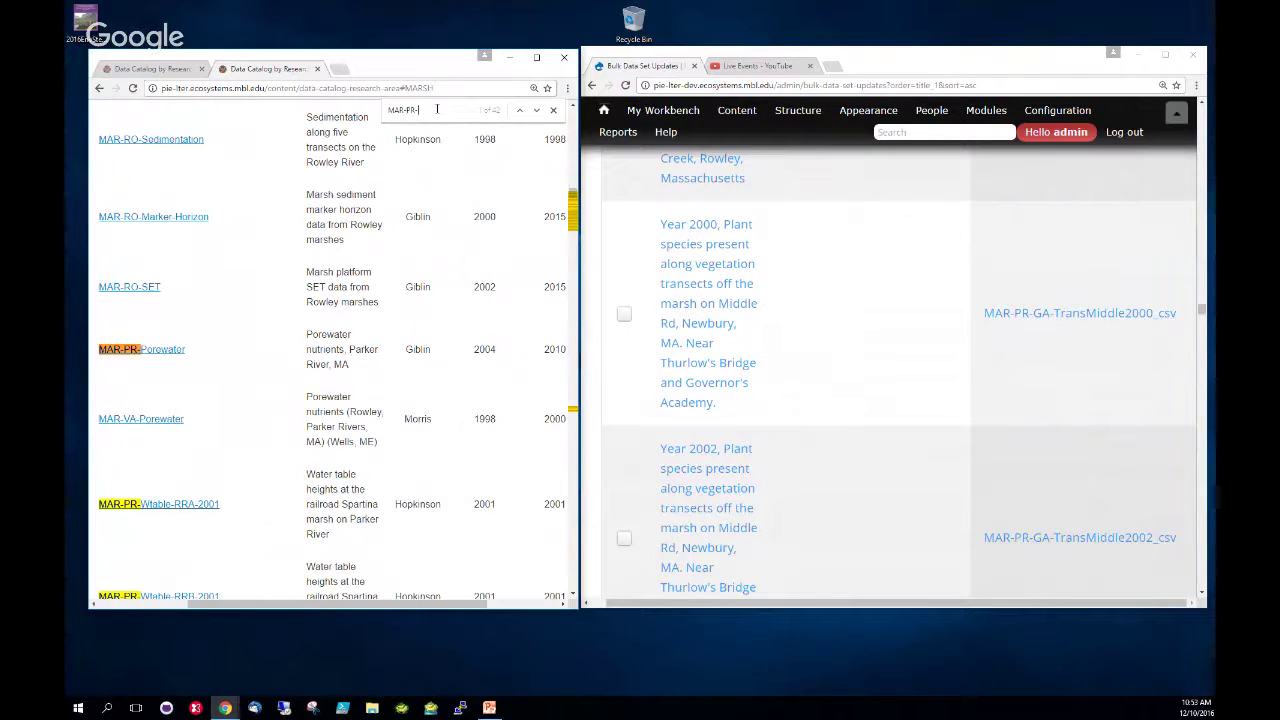
pyautogui.write('GA')
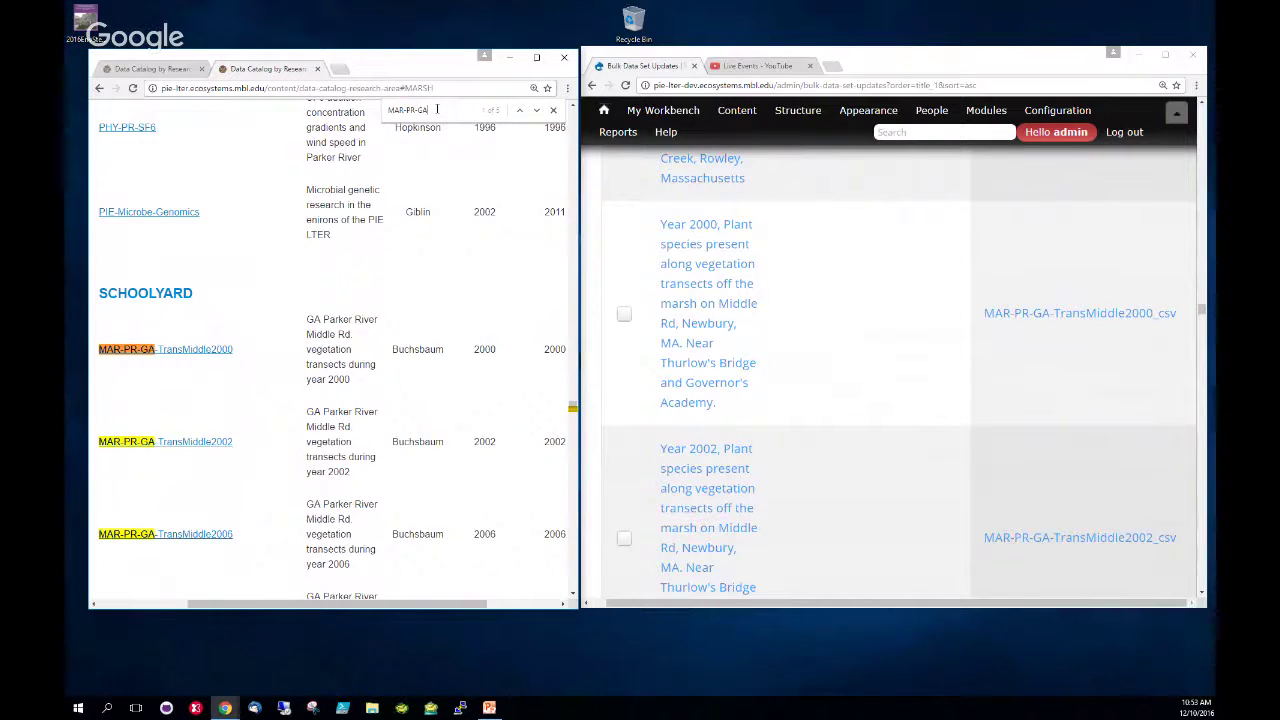
pyautogui.scroll(-3, 356, 336)
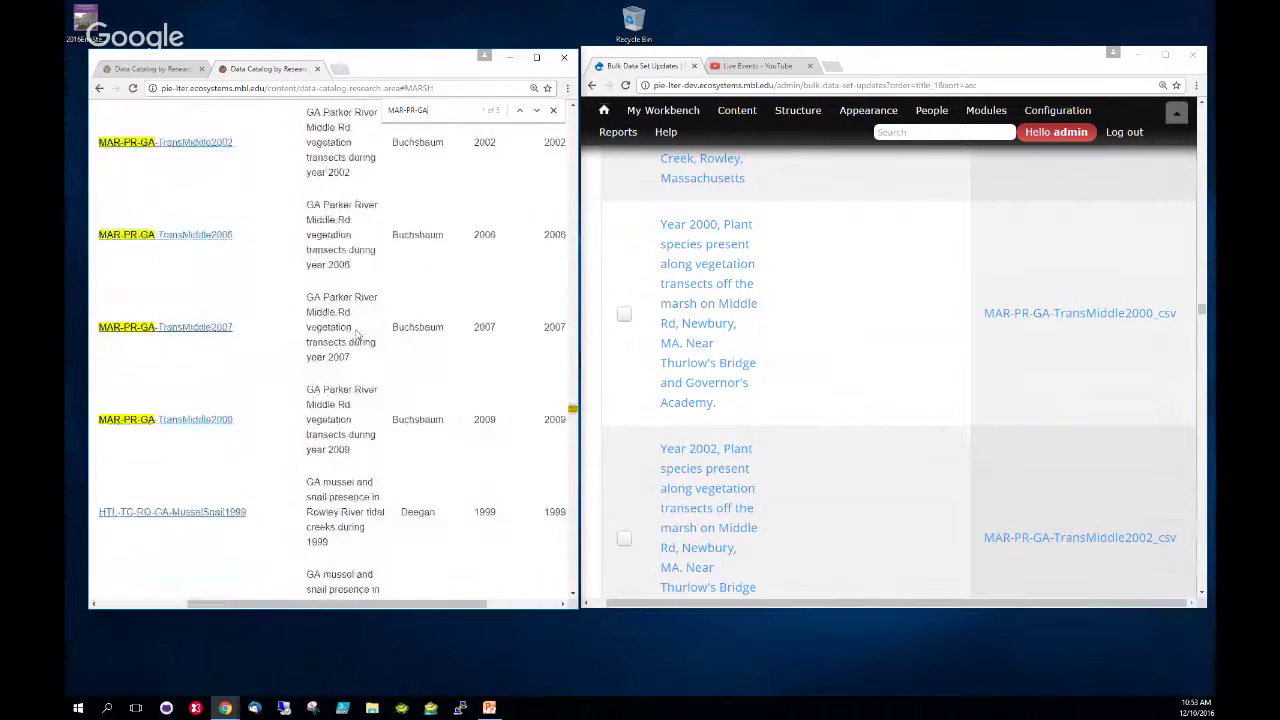
# - Select the MAR-NE-EddyFlux data sets for 2013 and 2014 and apply the Modify entity values bulk operation
pyautogui.scroll(5, 1031, 320)
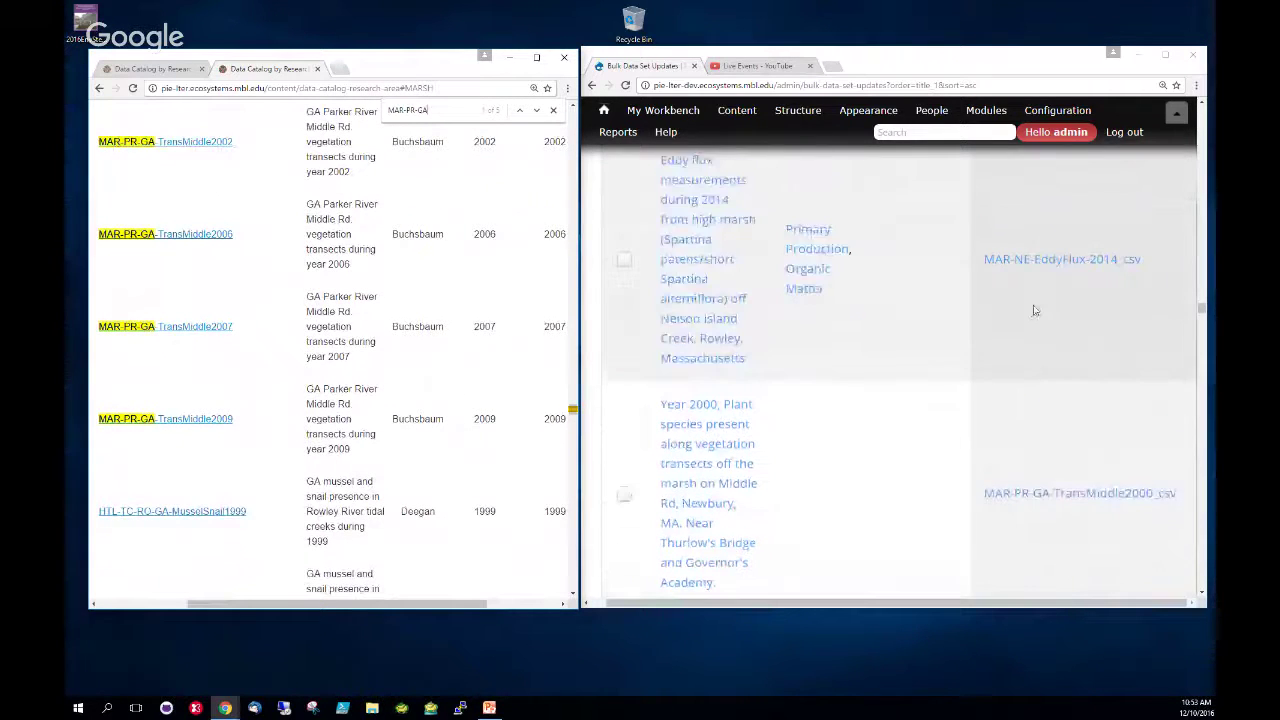
pyautogui.scroll(-2, 1031, 326)
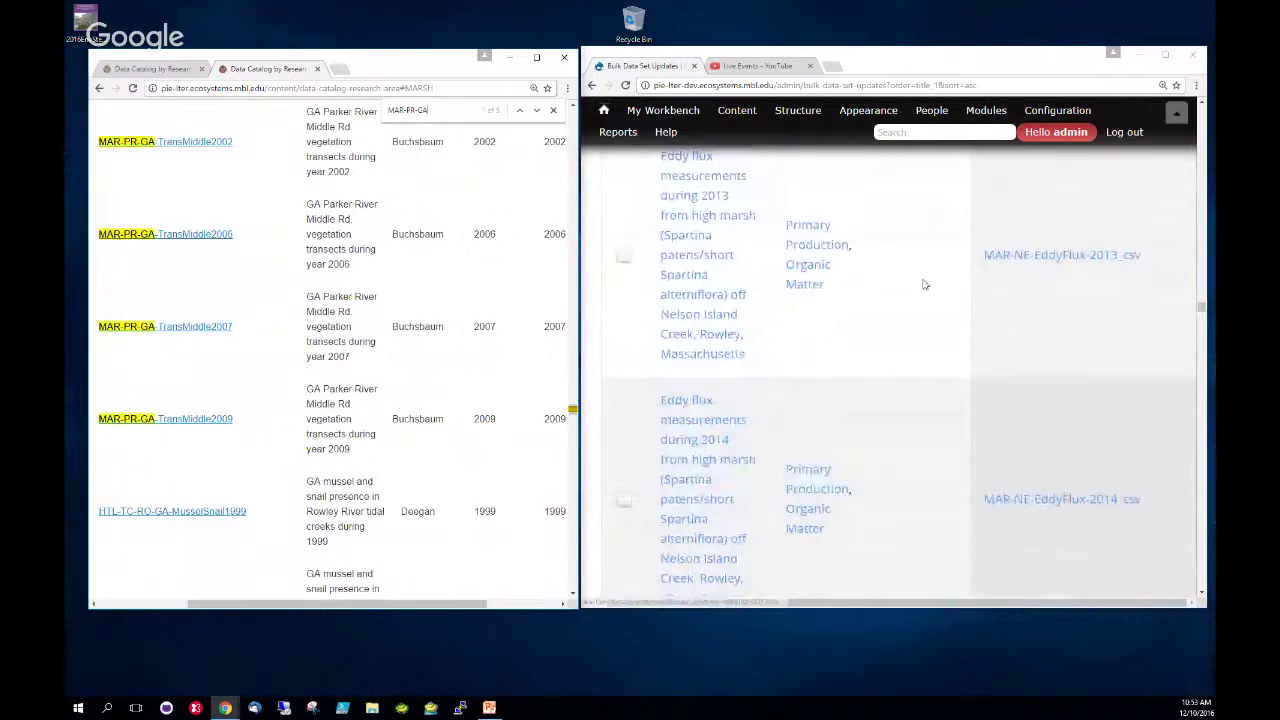
pyautogui.click(624, 255)
pyautogui.click(624, 500)
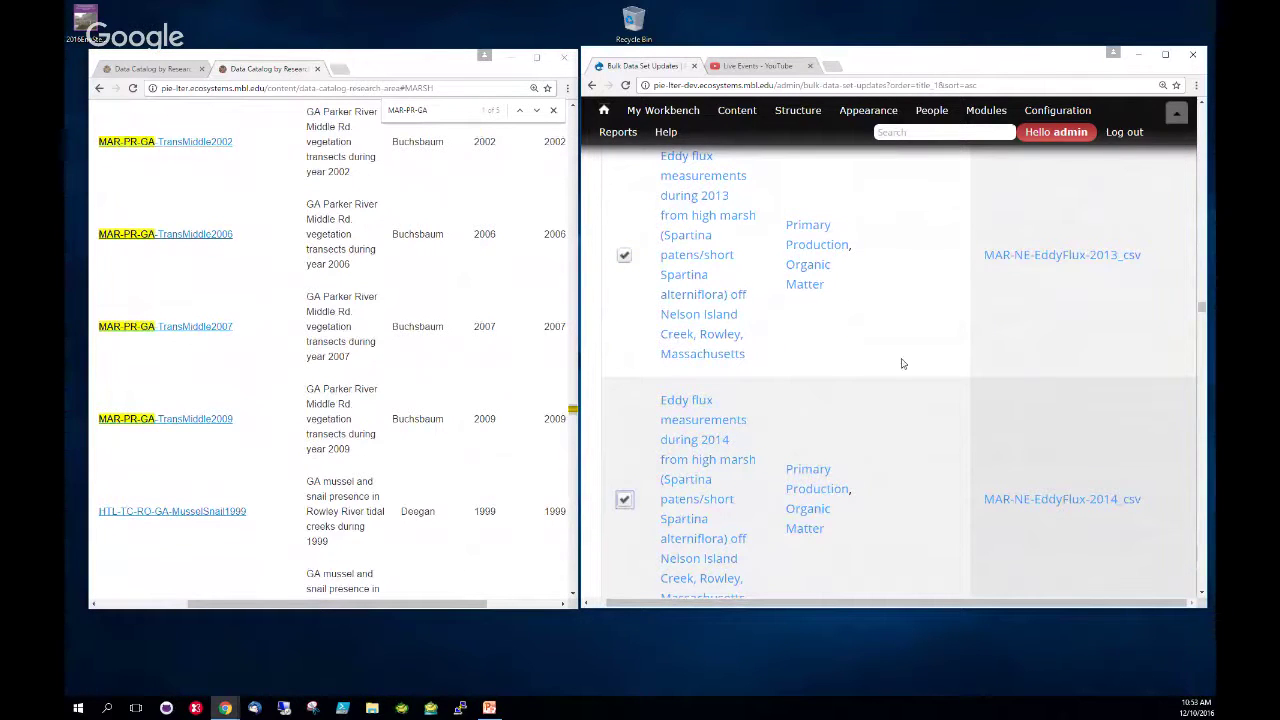
pyautogui.moveTo(1201, 306); pyautogui.dragTo(1202, 110)
pyautogui.click(743, 461)
pyautogui.click(660, 500)
pyautogui.click(803, 462)
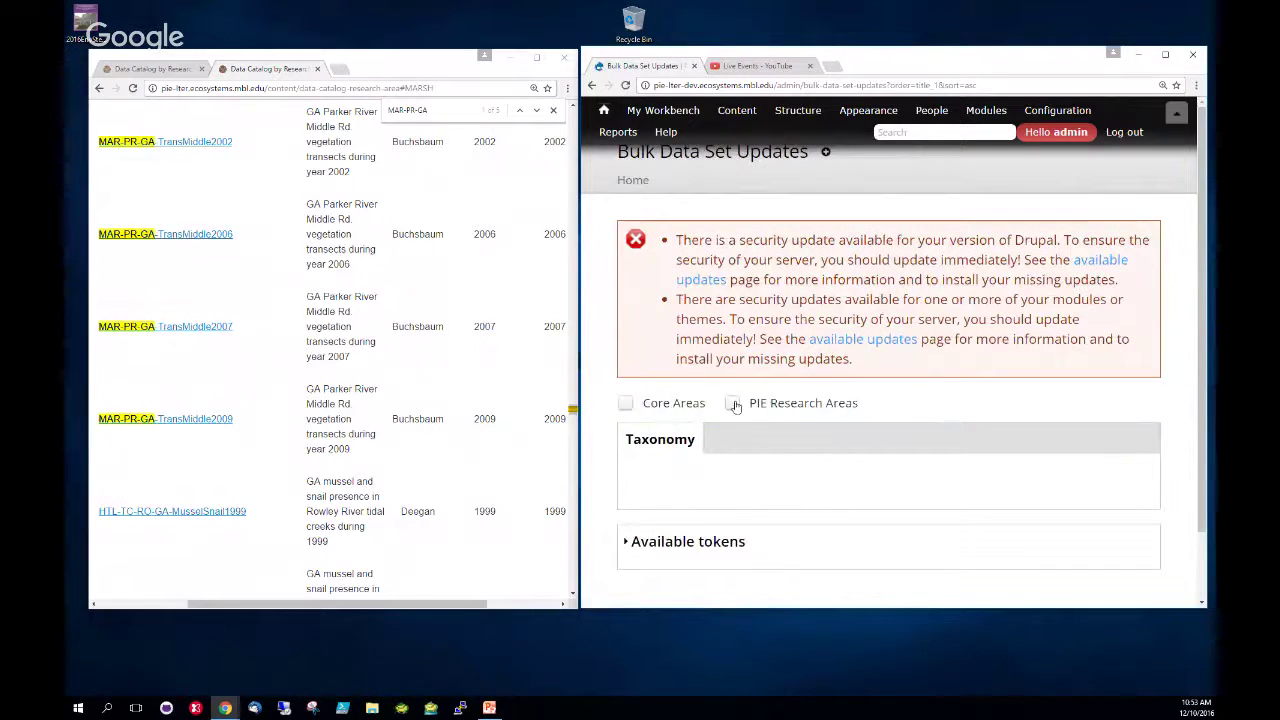
# - Set PIE Research Areas to Marsh for the two selected eddy flux data sets and confirm the bulk modification
pyautogui.click(740, 405)
pyautogui.scroll(-3, 829, 477)
pyautogui.click(671, 376)
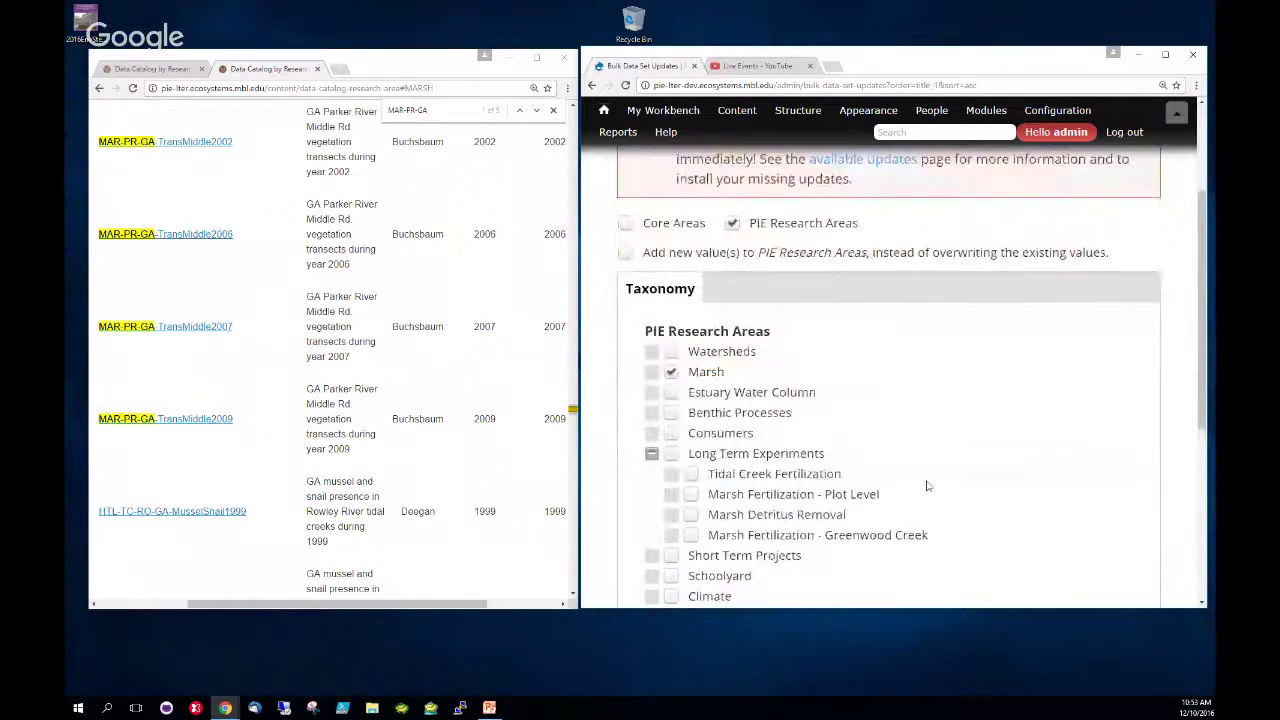
pyautogui.scroll(-3, 905, 490)
pyautogui.scroll(-3, 884, 497)
pyautogui.click(680, 562)
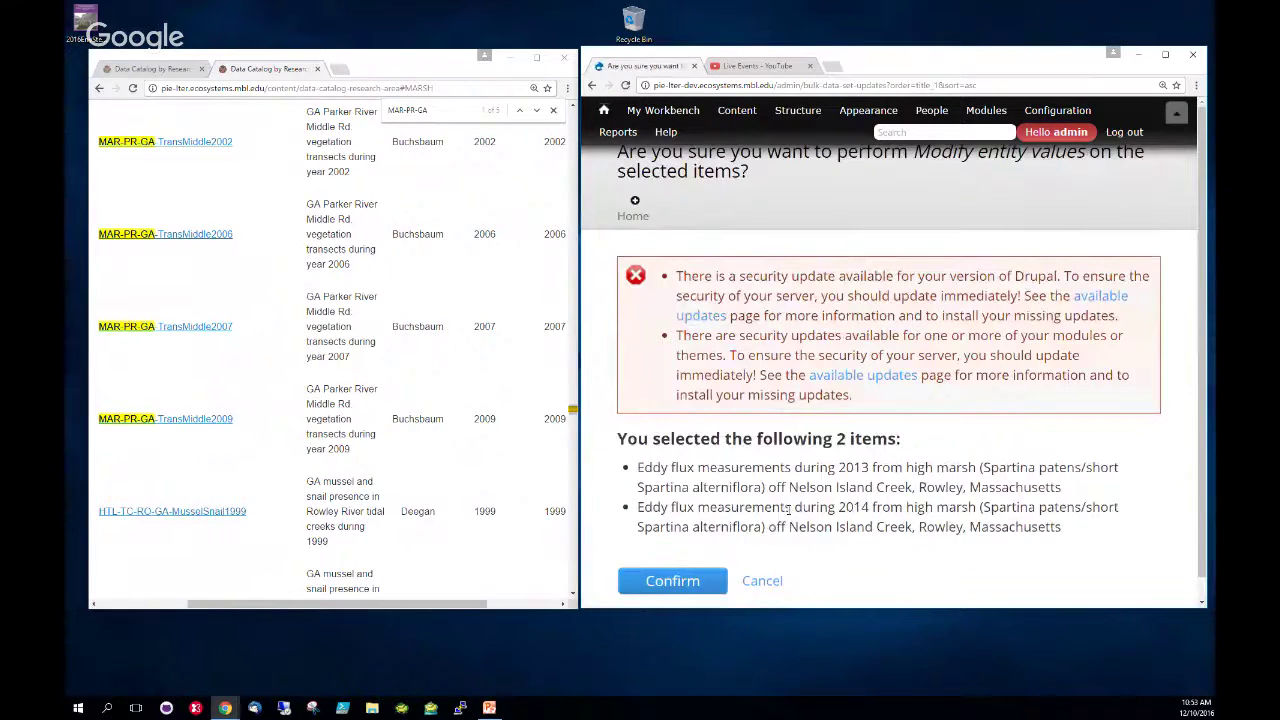
pyautogui.click(693, 559)
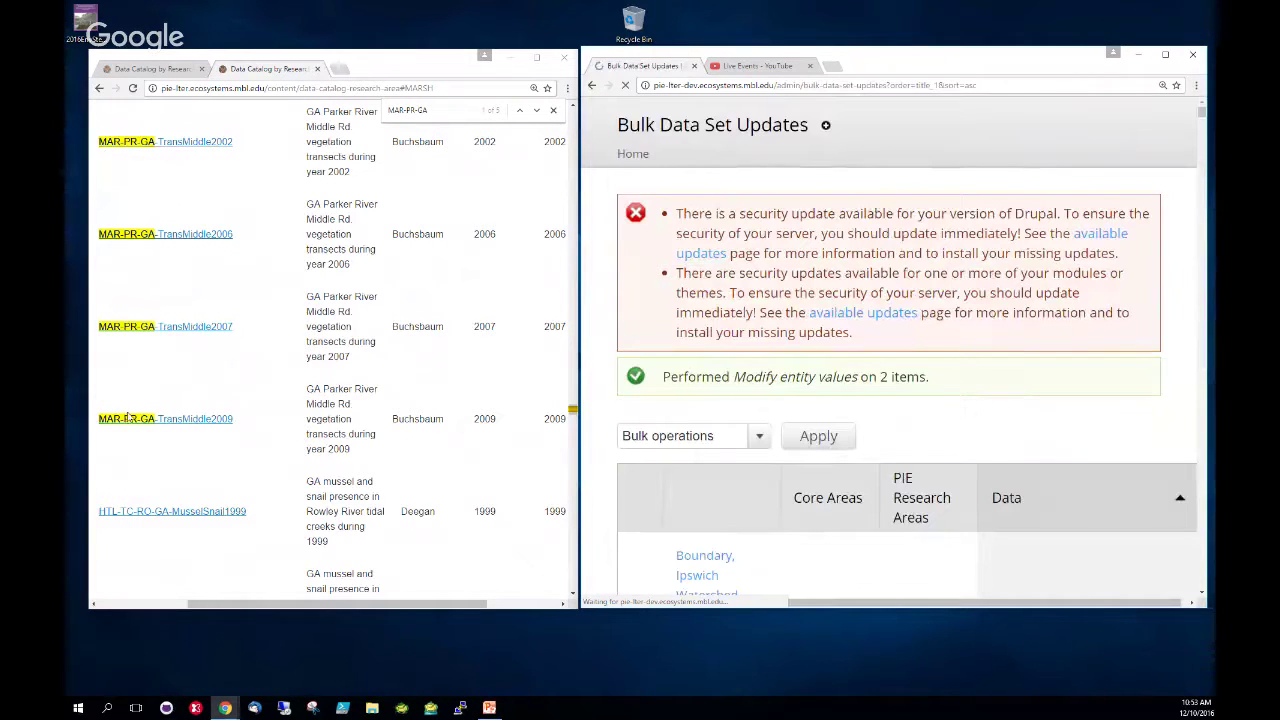
# - Search the Bulk Data Set Updates list for MAR-PR-GA
pyautogui.scroll(-1, 942, 272)
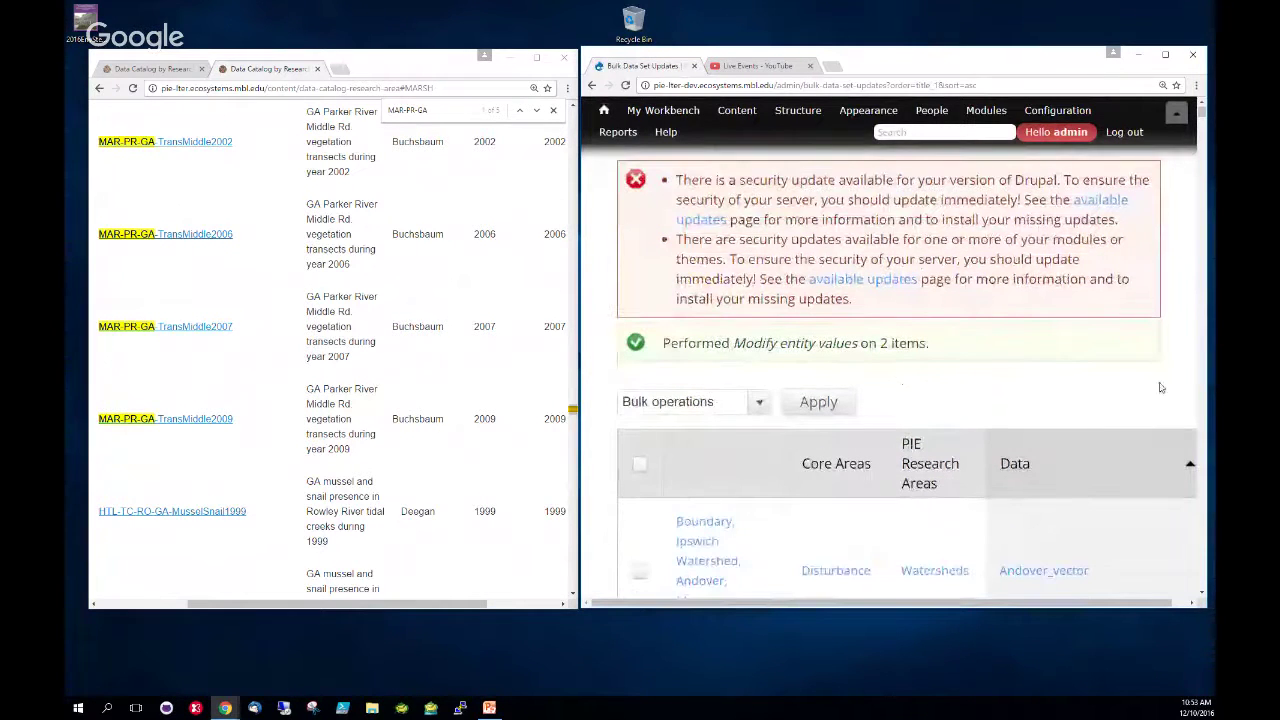
pyautogui.hotkey('ctrl', 'f')
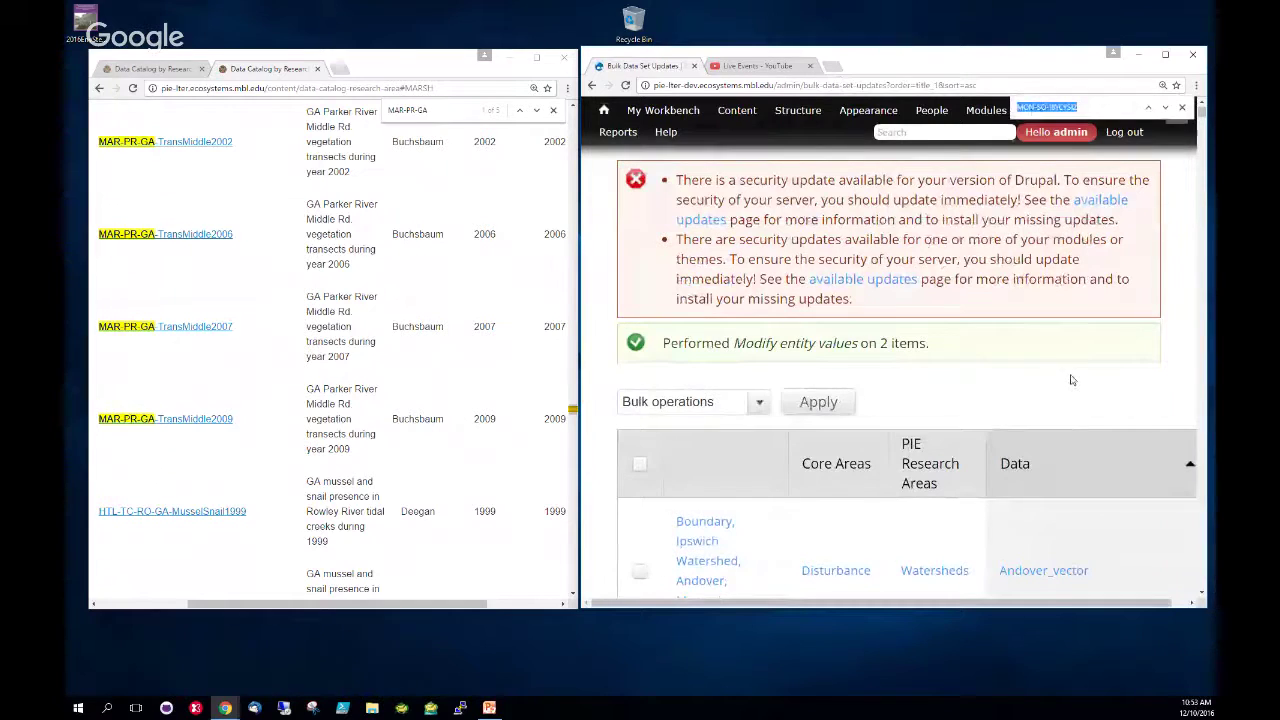
pyautogui.press('Return')
pyautogui.press('BackSpace')
pyautogui.press('BackSpace')
pyautogui.press('BackSpace')
pyautogui.press('BackSpace')
pyautogui.press('BackSpace')
pyautogui.press('BackSpace')
pyautogui.press('BackSpace')
pyautogui.press('BackSpace')
pyautogui.press('BackSpace')
pyautogui.press('BackSpace')
pyautogui.press('BackSpace')
pyautogui.press('BackSpace')
pyautogui.press('BackSpace')
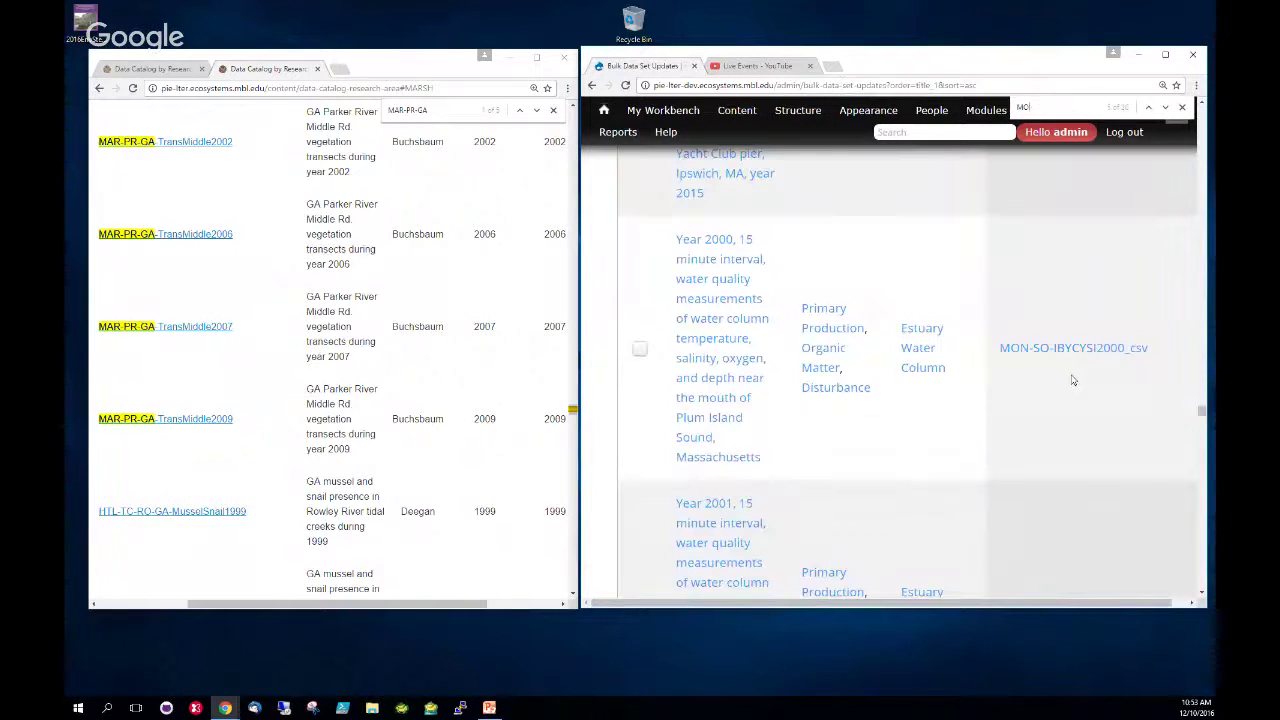
pyautogui.write('MAR-')
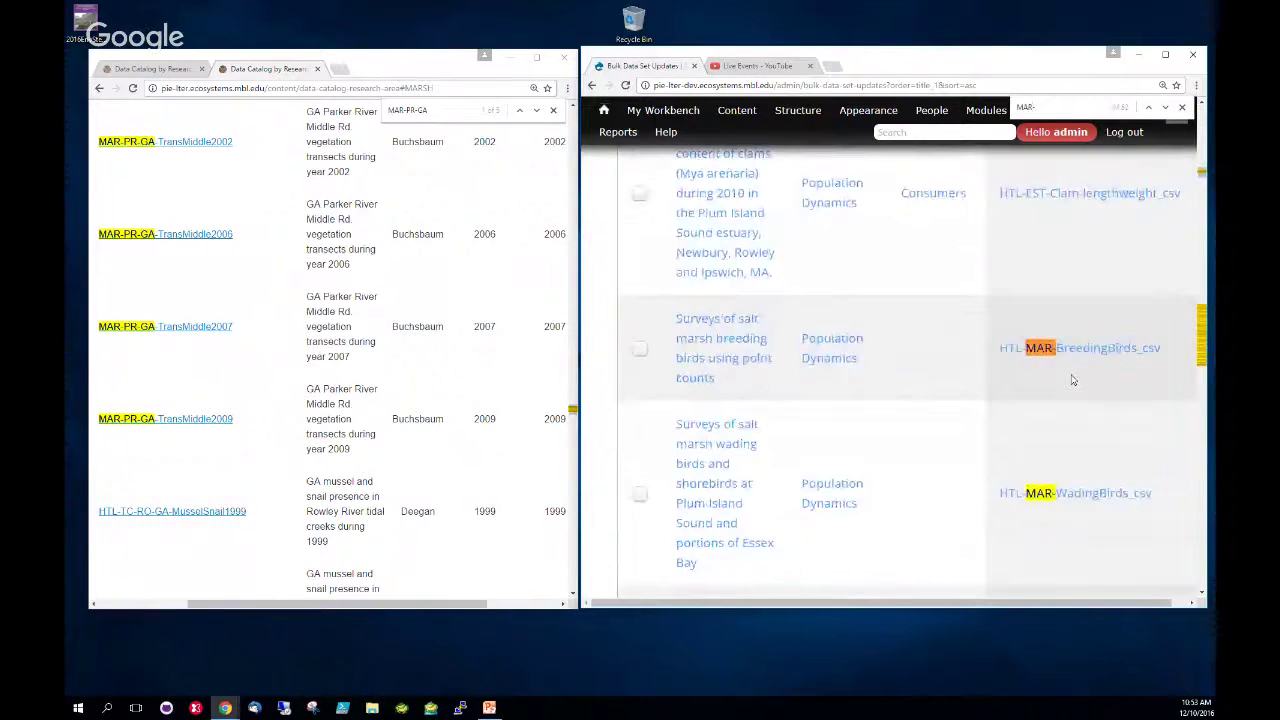
pyautogui.write('PR-')
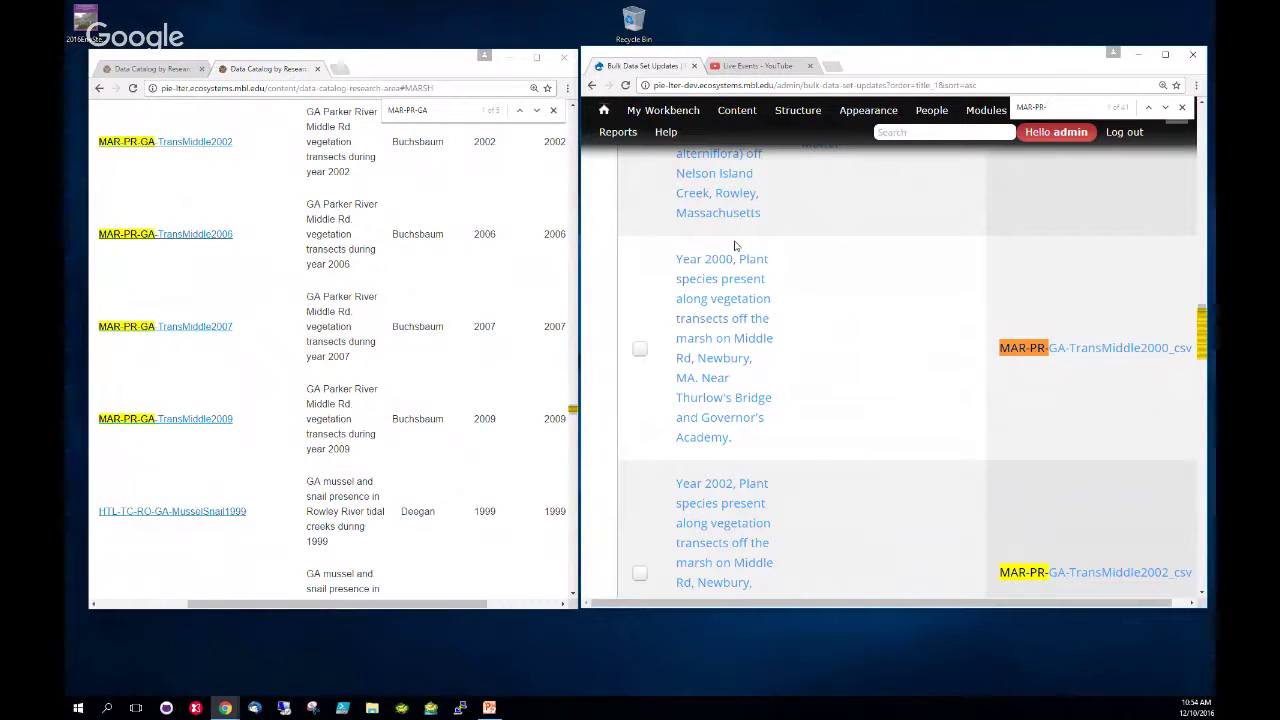
pyautogui.write('GA')
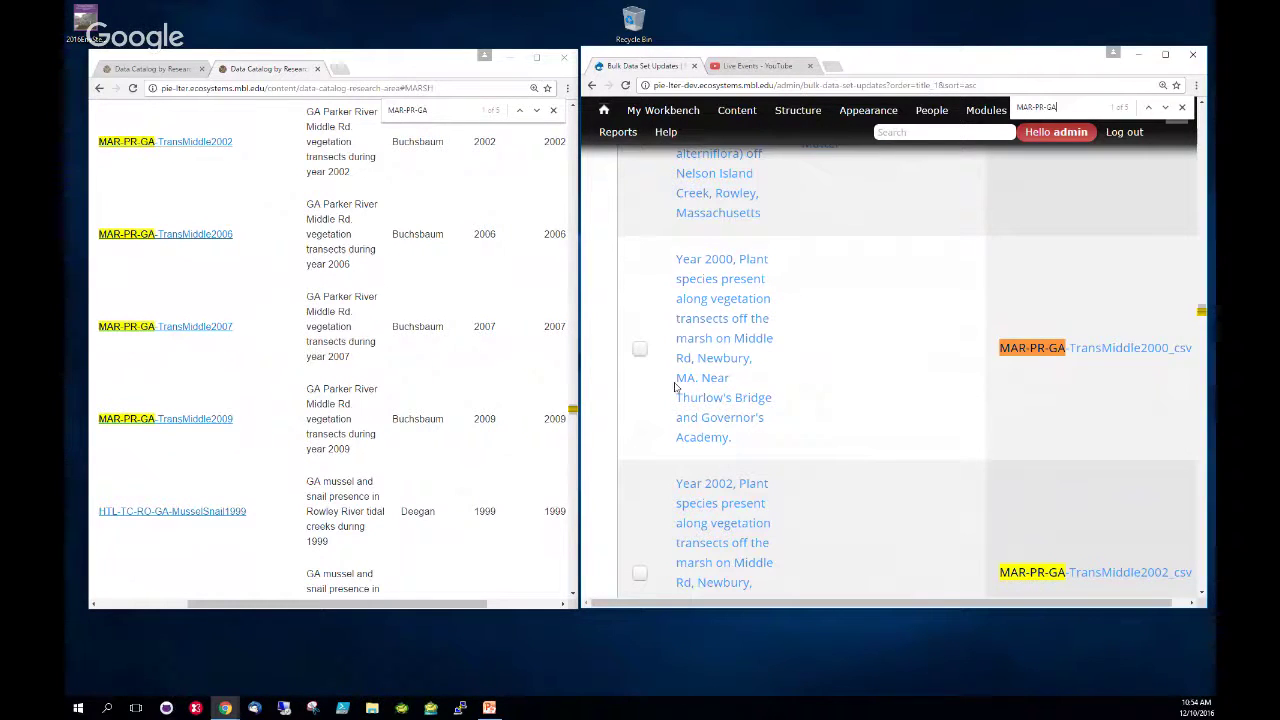
# - Select the five MAR-PR-GA-TransMiddle data sets for 2000, 2002, 2006, 2007 and 2009 in the bulk updates list
pyautogui.click(640, 348)
pyautogui.scroll(-1, 642, 380)
pyautogui.scroll(-1, 652, 461)
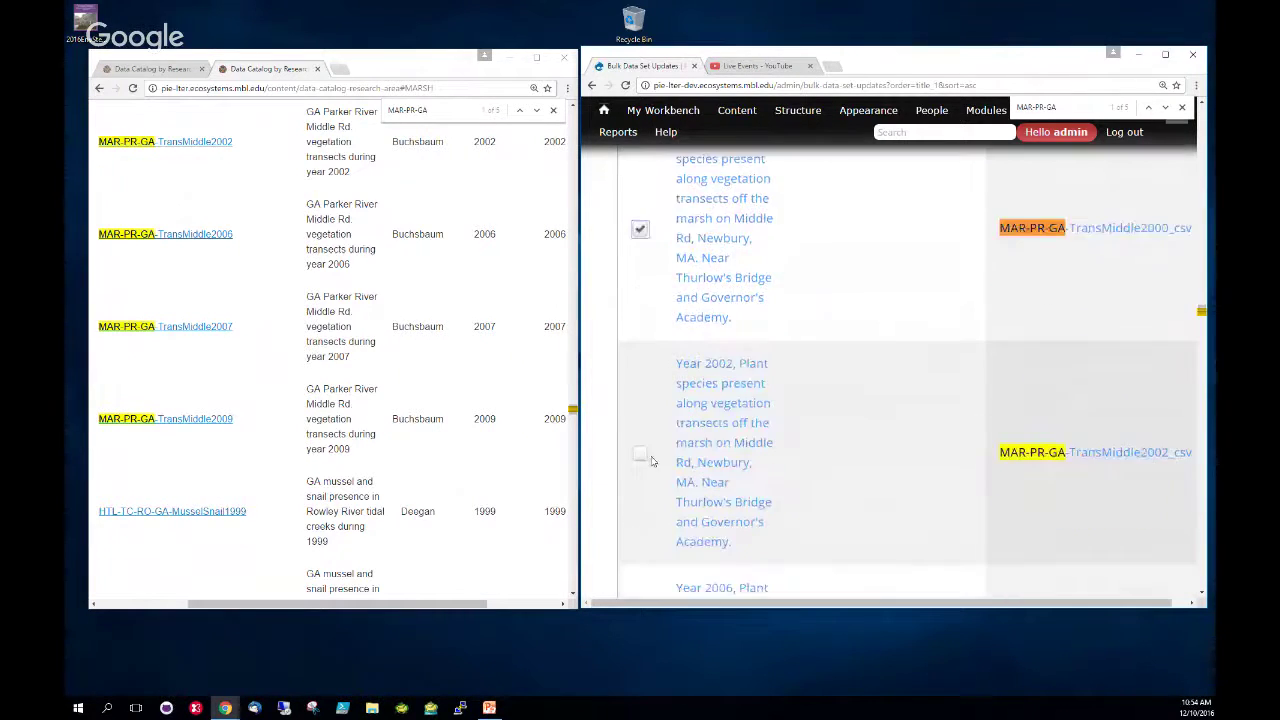
pyautogui.click(641, 455)
pyautogui.scroll(-2, 650, 470)
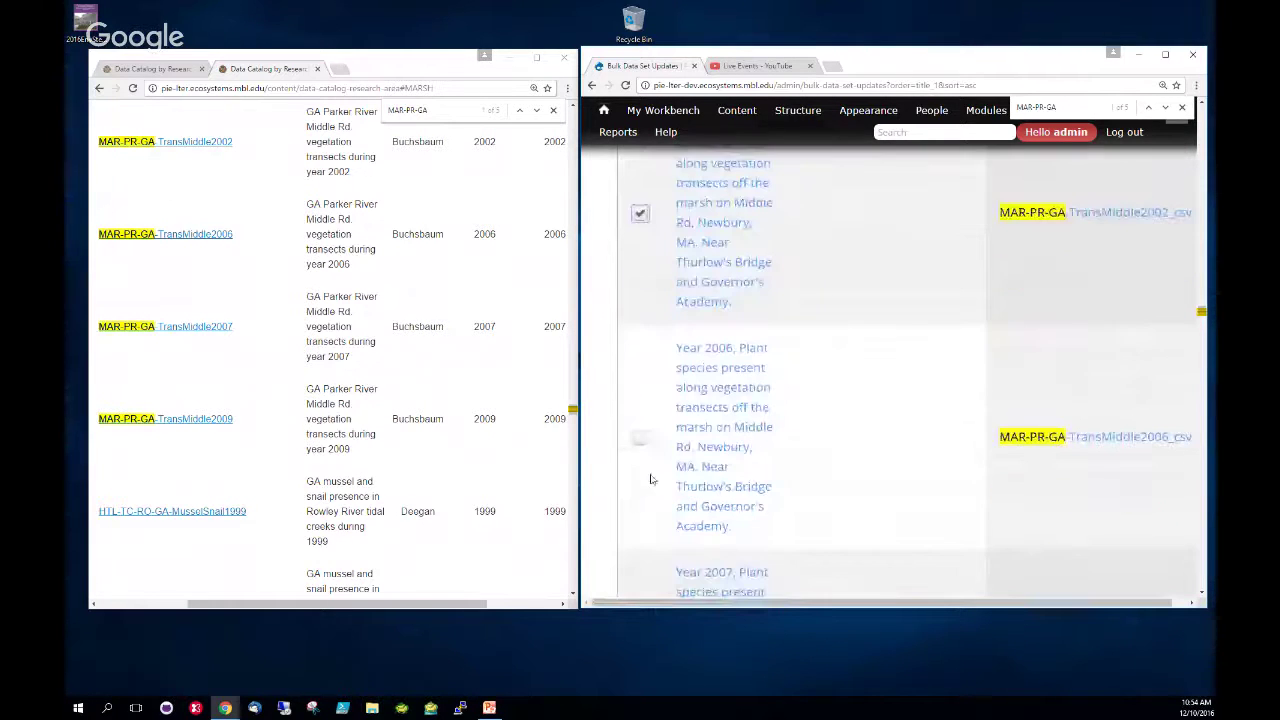
pyautogui.click(640, 440)
pyautogui.scroll(-2, 643, 447)
pyautogui.click(644, 486)
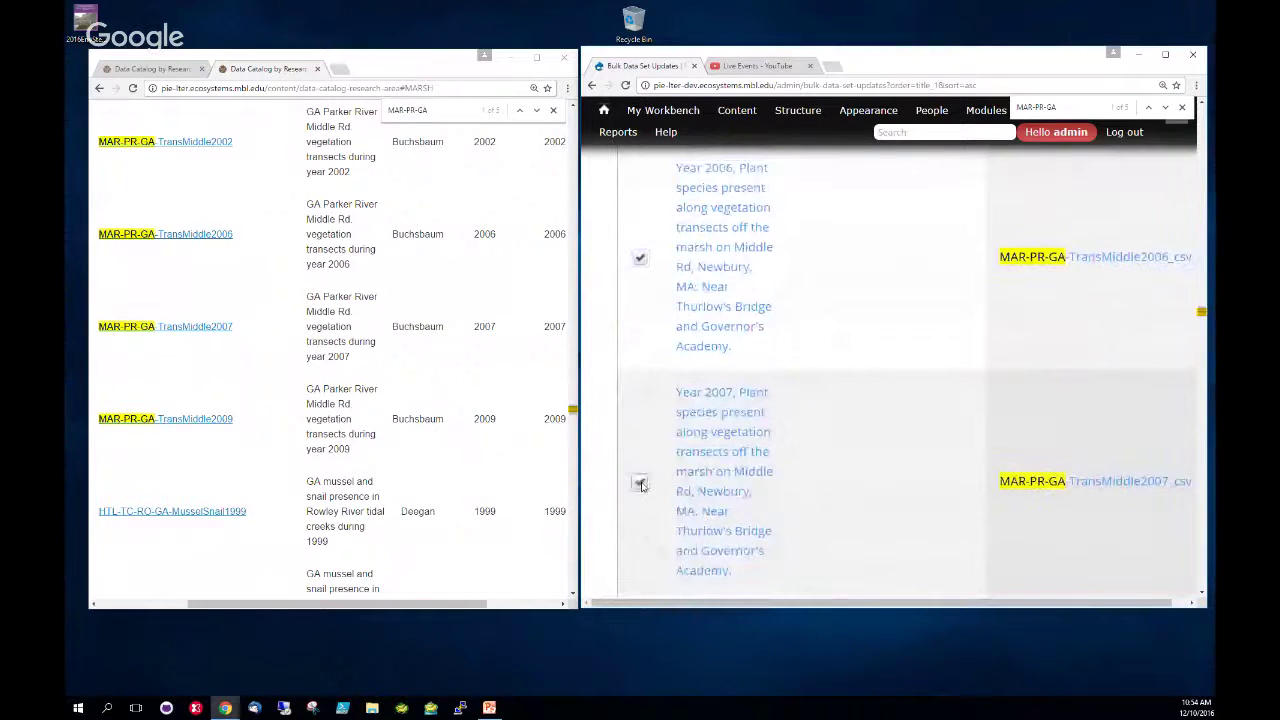
pyautogui.scroll(-1, 677, 488)
pyautogui.click(640, 527)
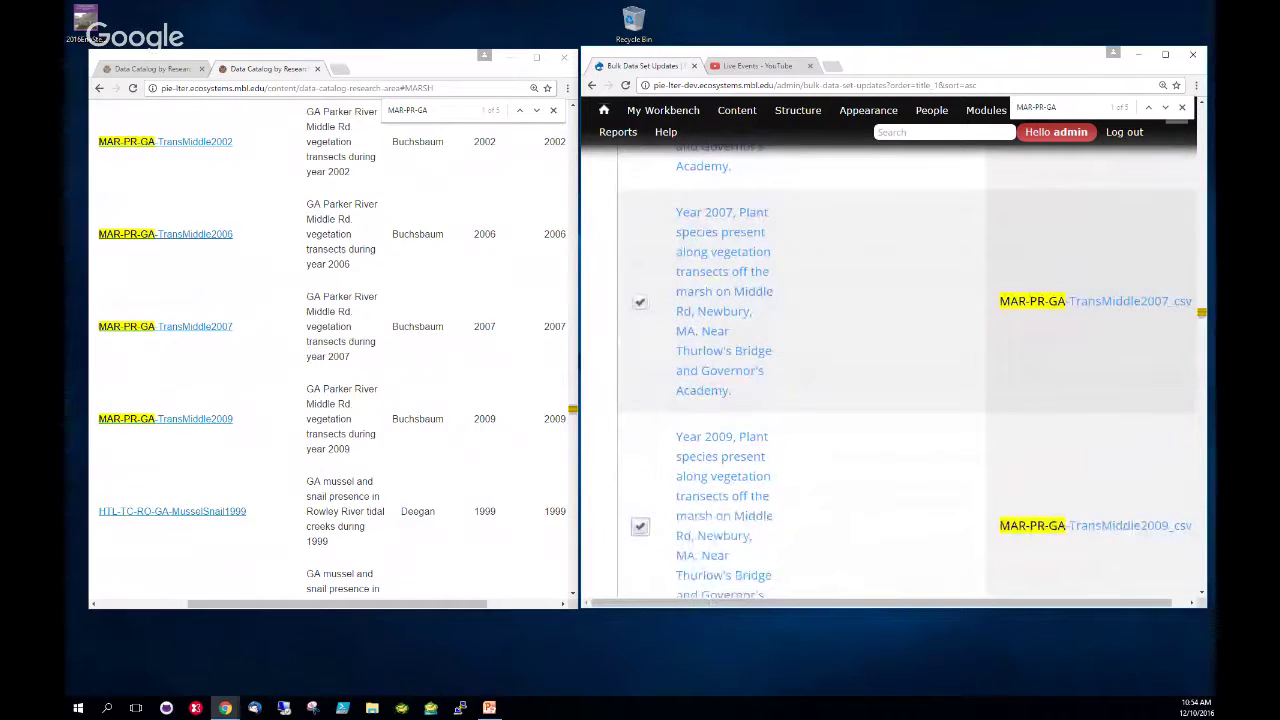
# - Apply the Modify entity values bulk operation to the selected TransMiddle data sets
pyautogui.moveTo(1201, 316); pyautogui.dragTo(1201, 307)
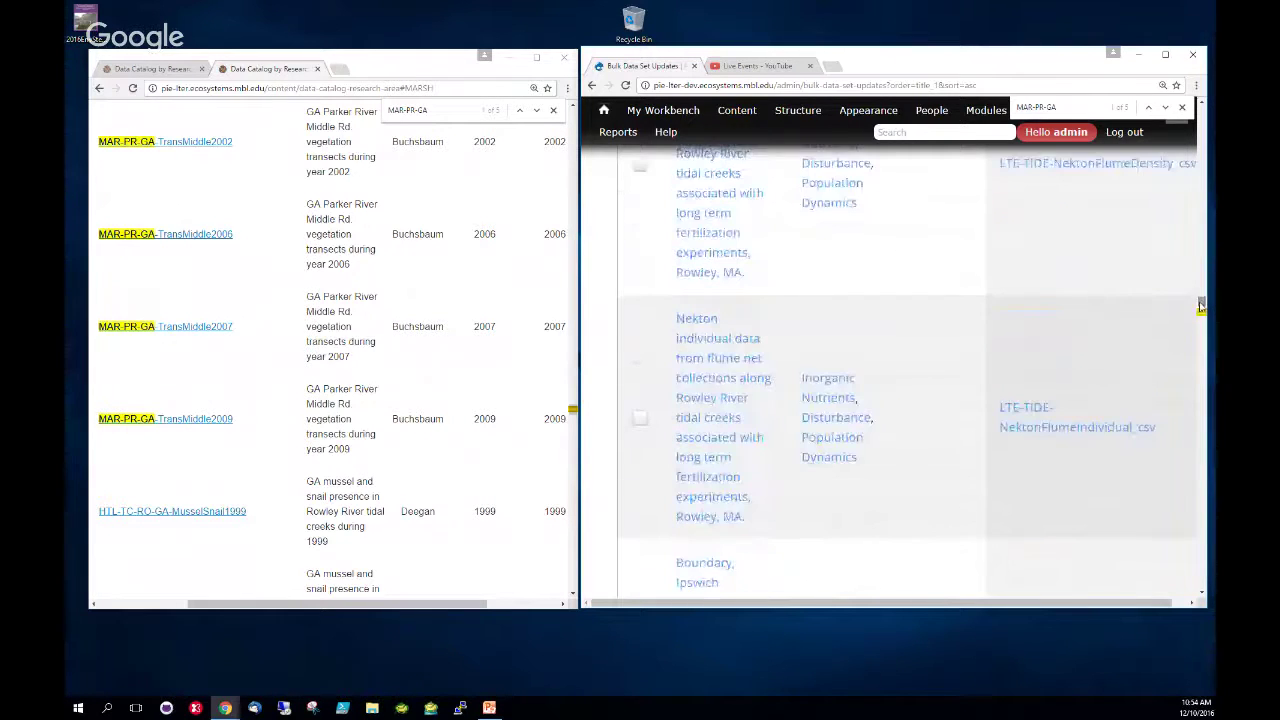
pyautogui.scroll(6, 1176, 349)
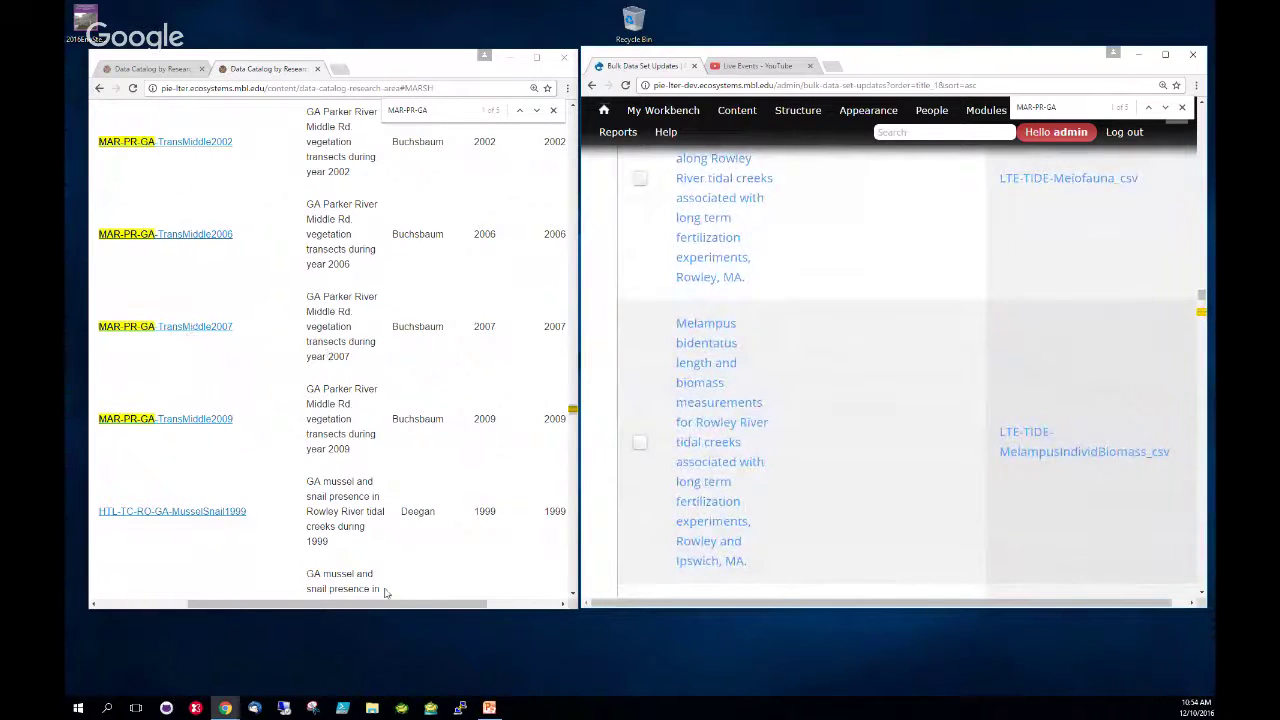
pyautogui.moveTo(399, 604); pyautogui.dragTo(355, 604)
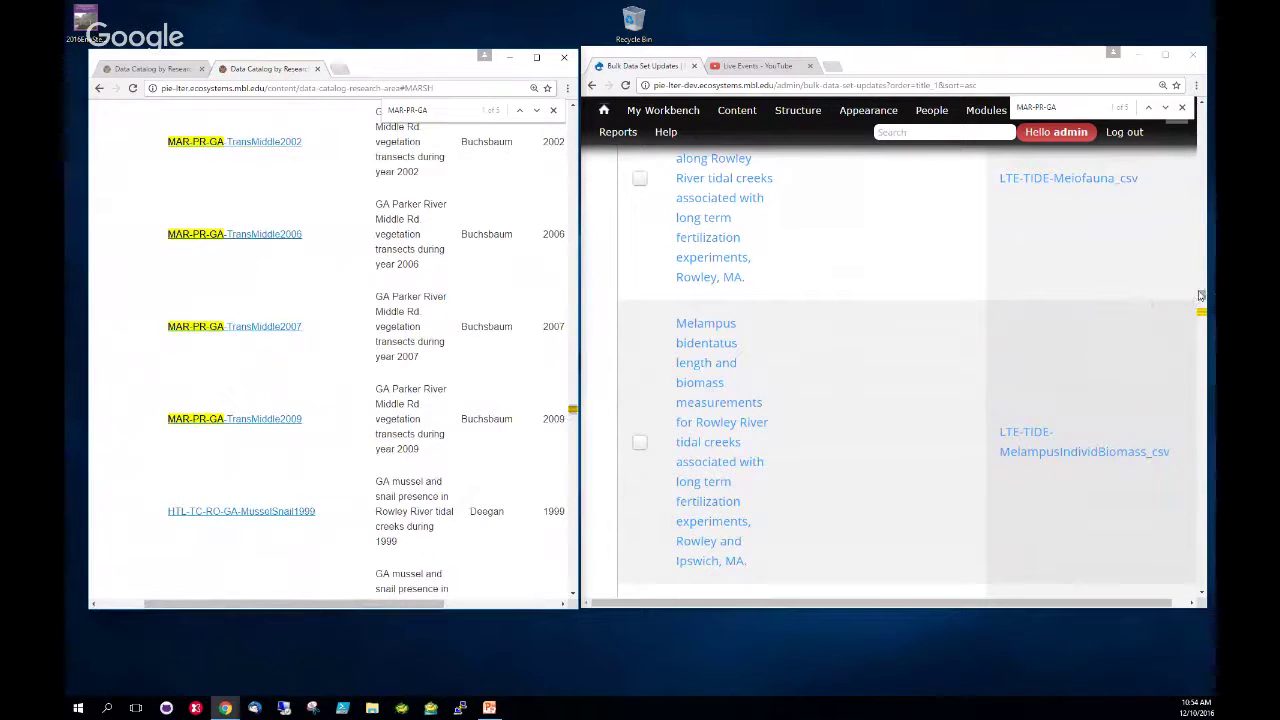
pyautogui.moveTo(1207, 294); pyautogui.dragTo(1213, 112)
pyautogui.click(712, 470)
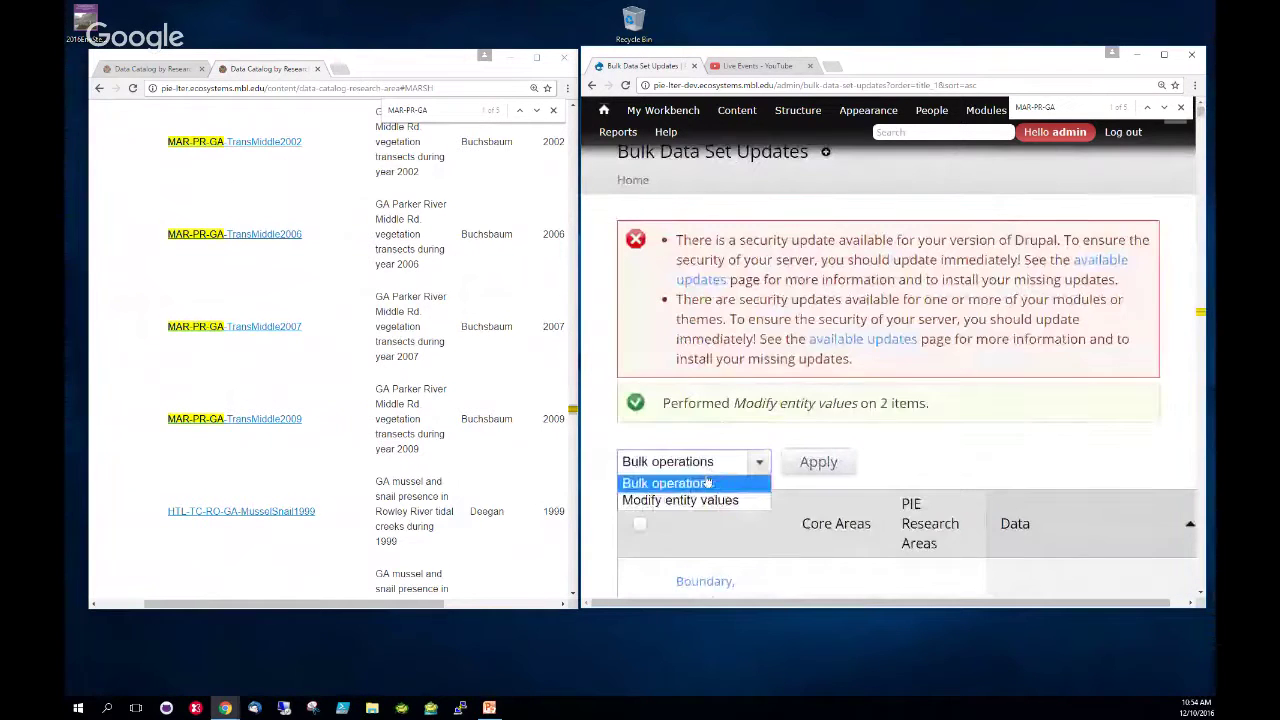
pyautogui.click(703, 500)
pyautogui.click(826, 465)
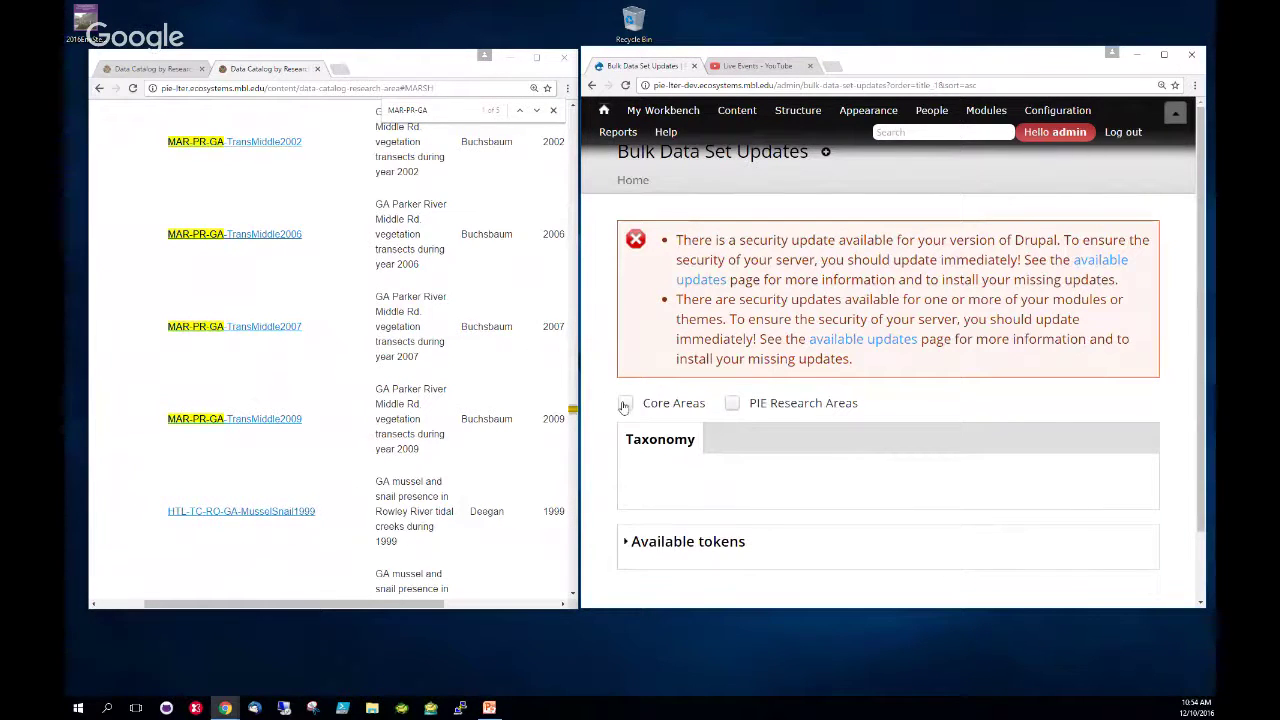
# - Enable Core Areas and PIE Research Areas for modification, and set Core Areas to Population Dynamics
pyautogui.click(625, 403)
pyautogui.click(732, 402)
pyautogui.scroll(-1, 827, 489)
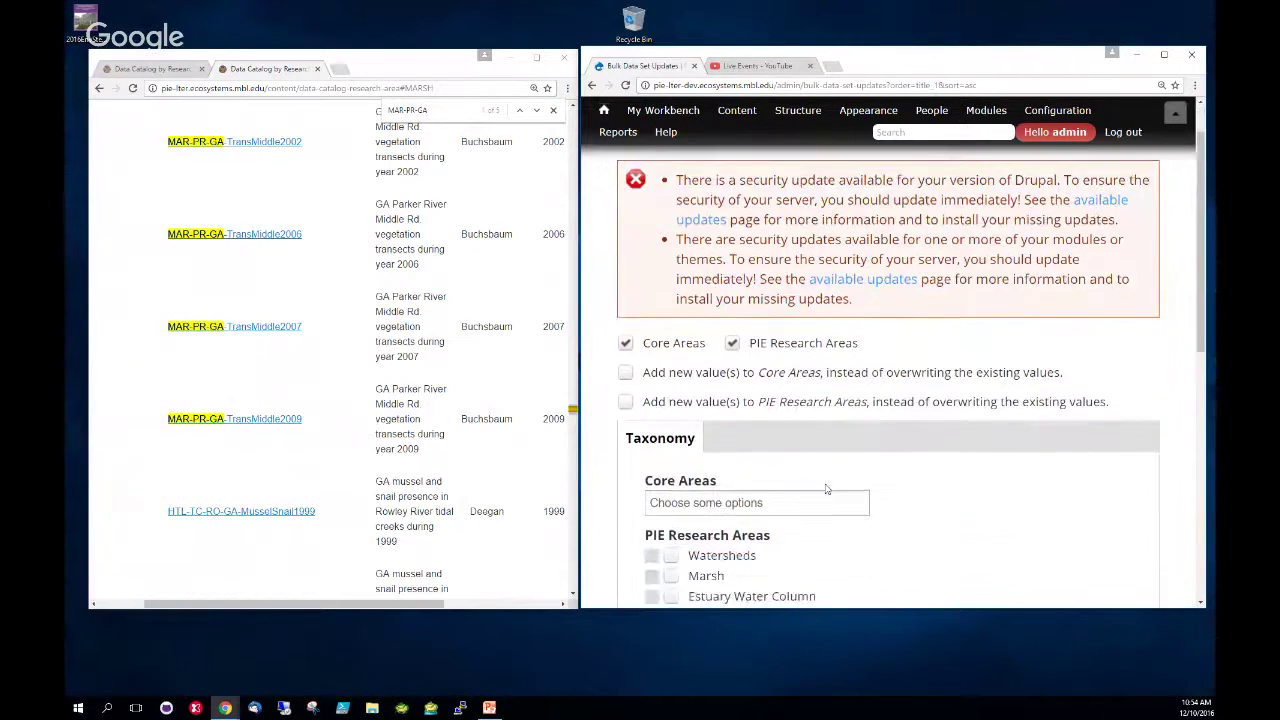
pyautogui.scroll(-1, 930, 500)
pyautogui.click(757, 443)
pyautogui.click(697, 577)
pyautogui.scroll(-3, 687, 410)
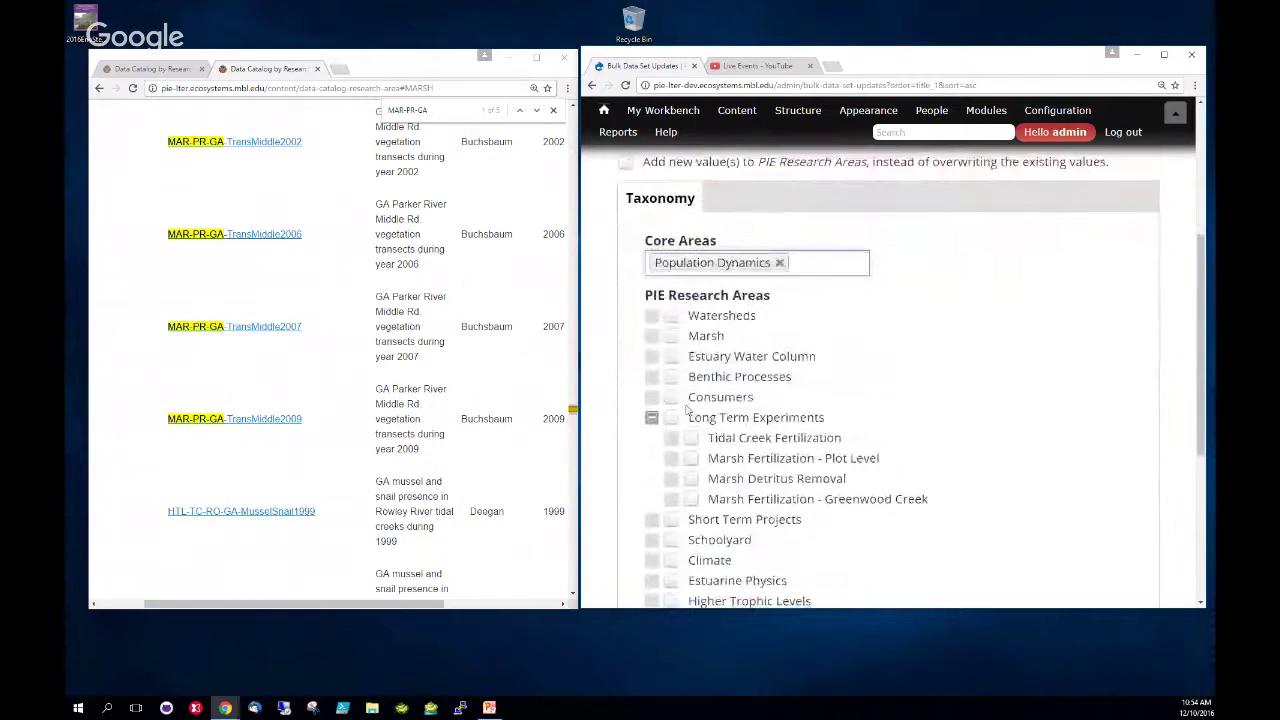
# - Set PIE Research Areas to Schoolyard for the selected TransMiddle data sets and confirm the bulk modification
pyautogui.scroll(-1, 860, 470)
pyautogui.click(673, 481)
pyautogui.scroll(-1, 911, 523)
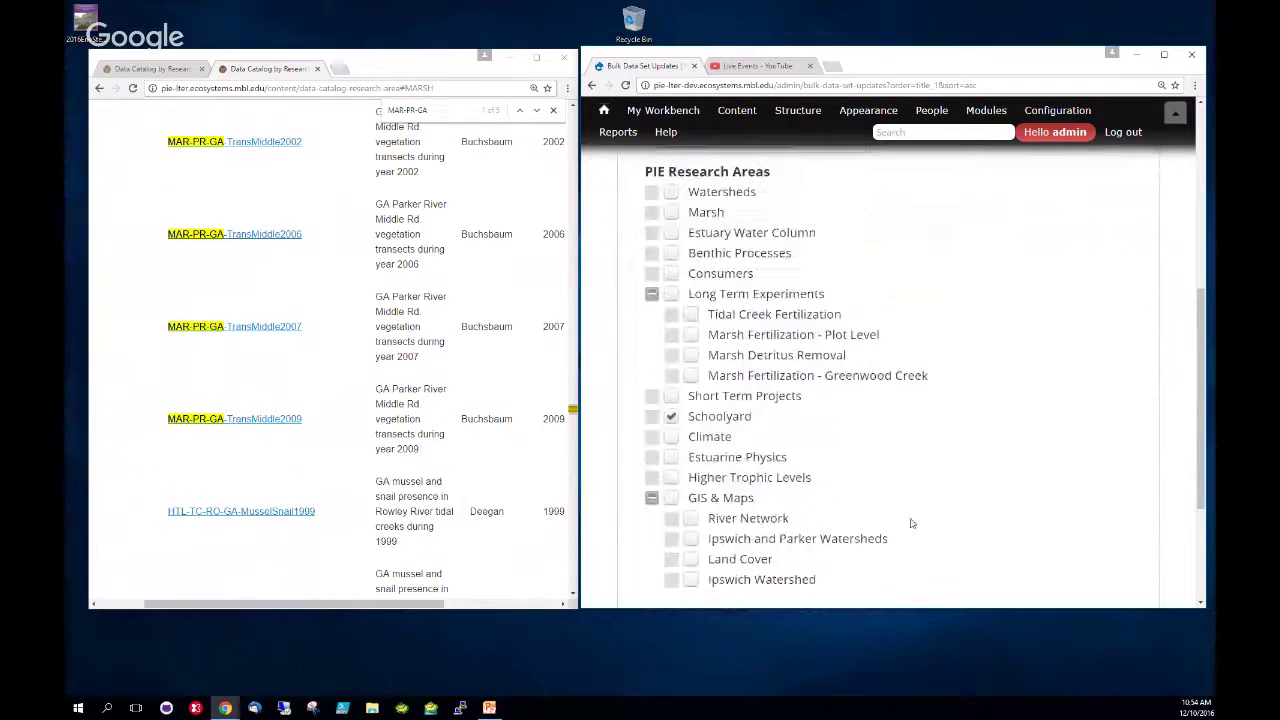
pyautogui.scroll(-3, 911, 523)
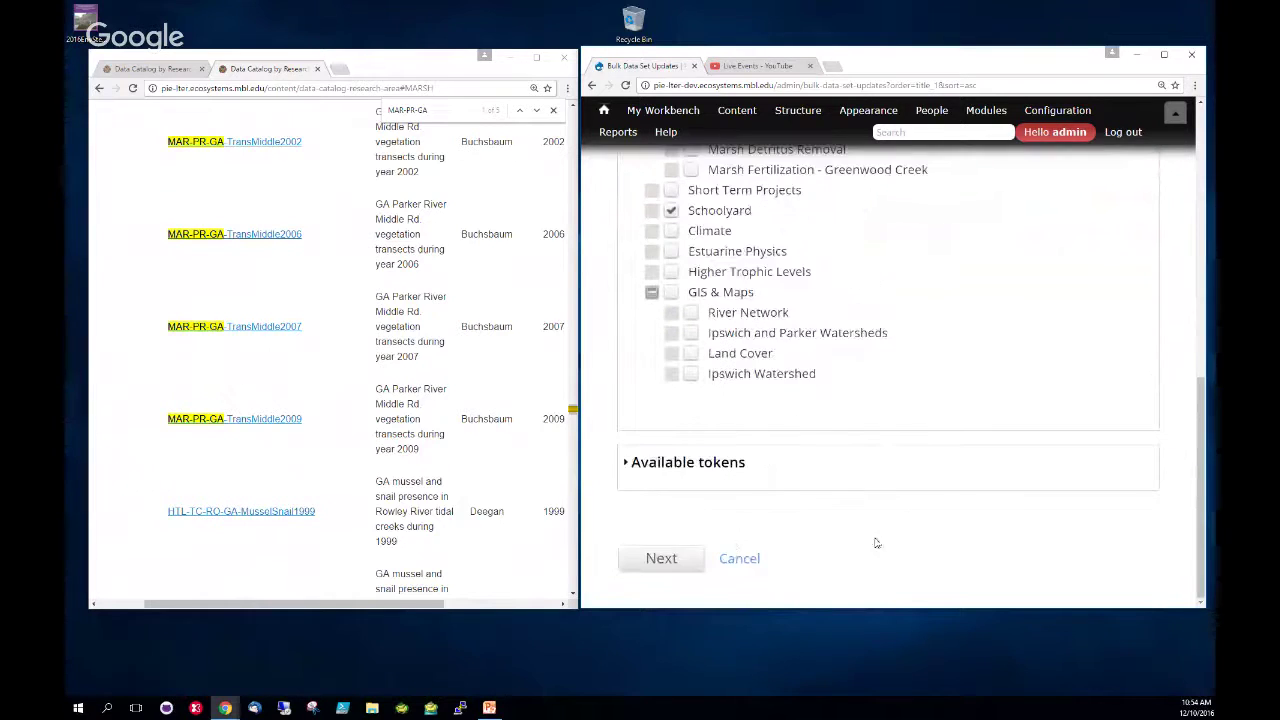
pyautogui.click(660, 559)
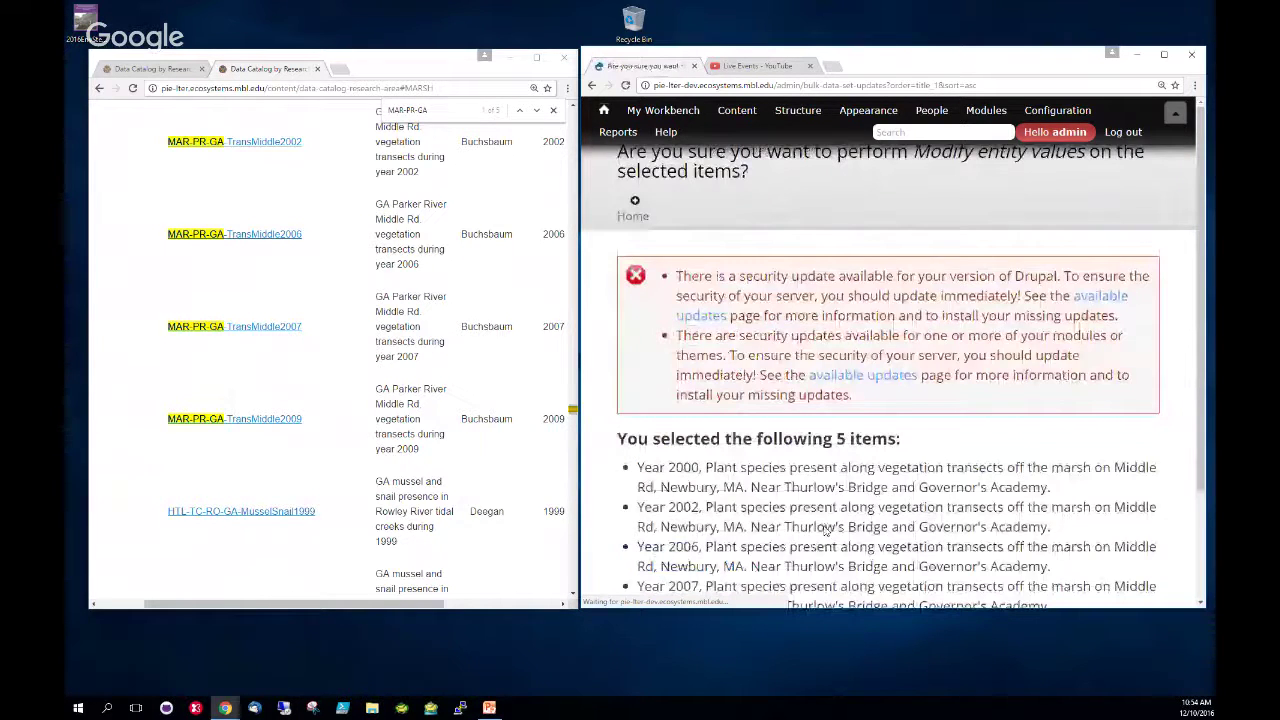
pyautogui.scroll(-3, 826, 531)
pyautogui.click(696, 565)
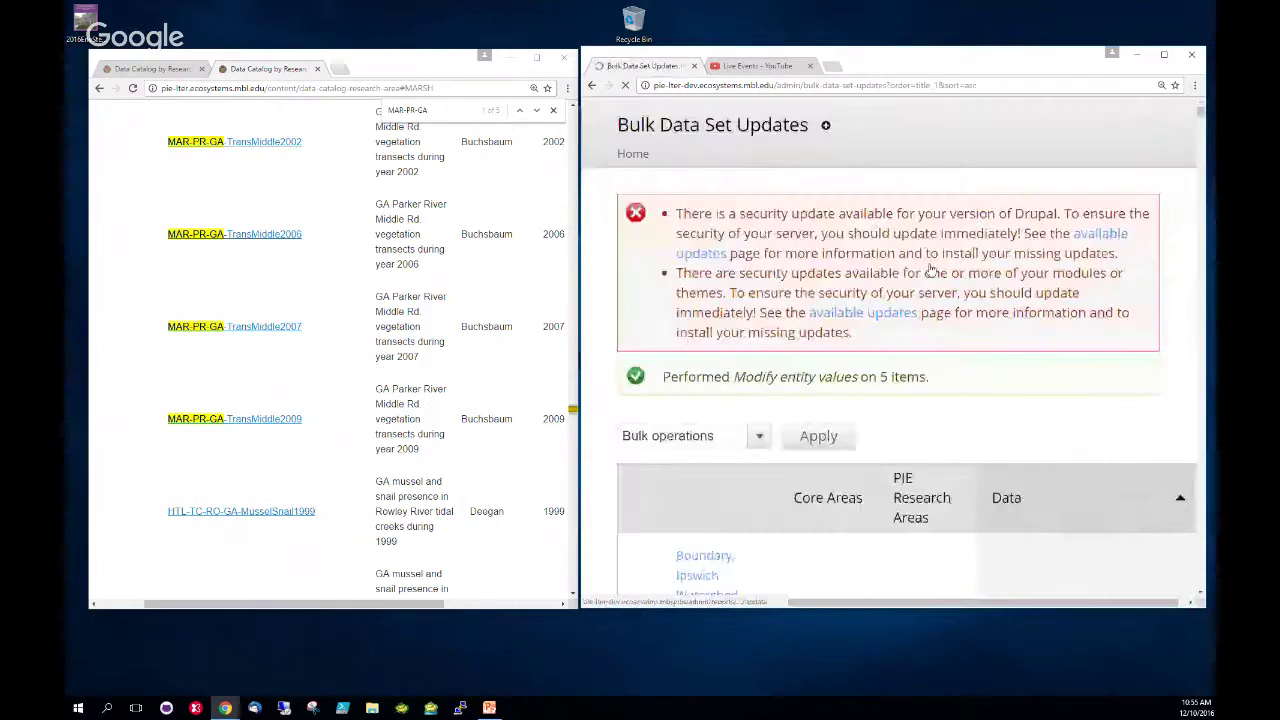
# - Reposition and widen the browser window with the Bulk Data Set Updates list so more of its table fits
pyautogui.scroll(-3, 702, 272)
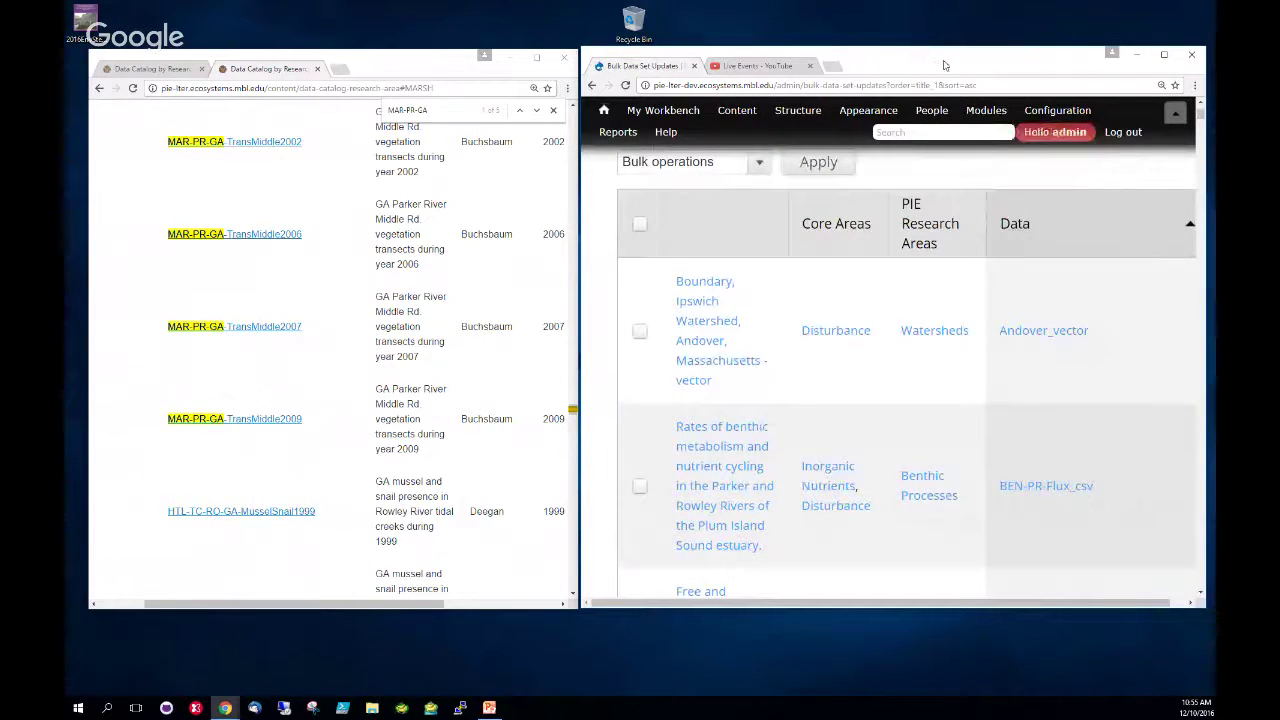
pyautogui.moveTo(936, 65); pyautogui.dragTo(925, 62)
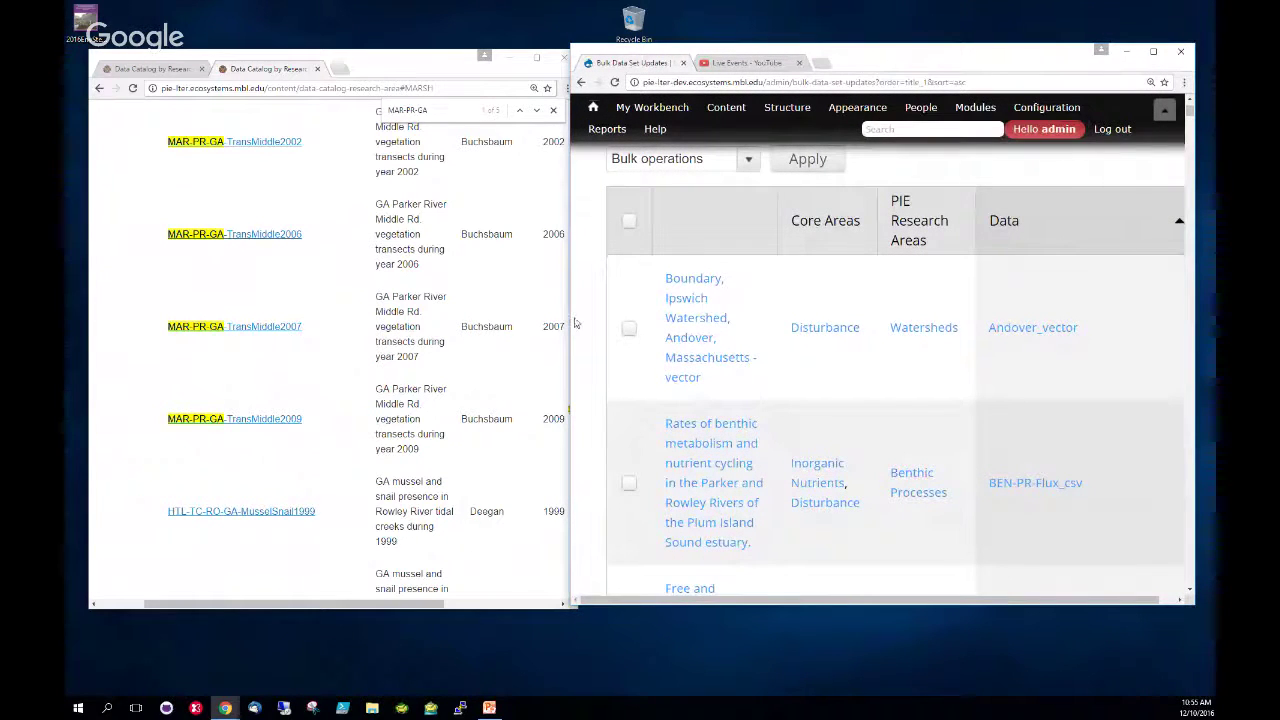
pyautogui.moveTo(575, 323); pyautogui.dragTo(275, 318)
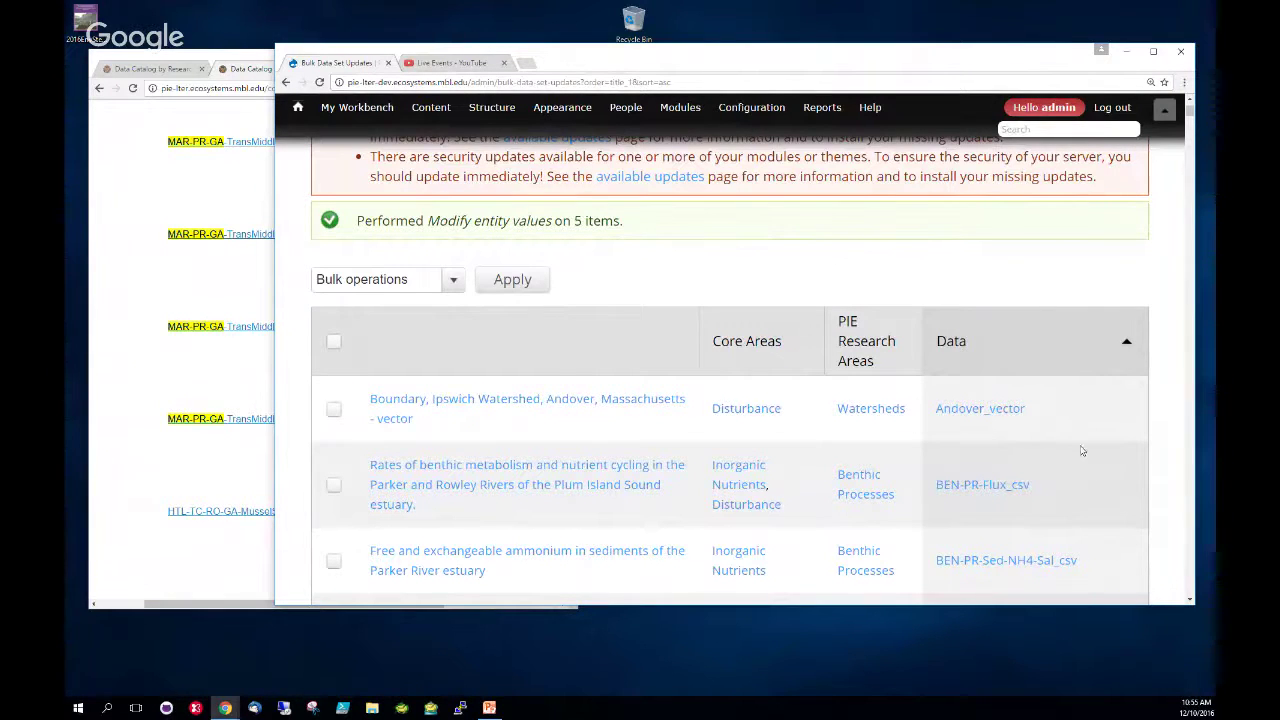
pyautogui.scroll(1, 1006, 375)
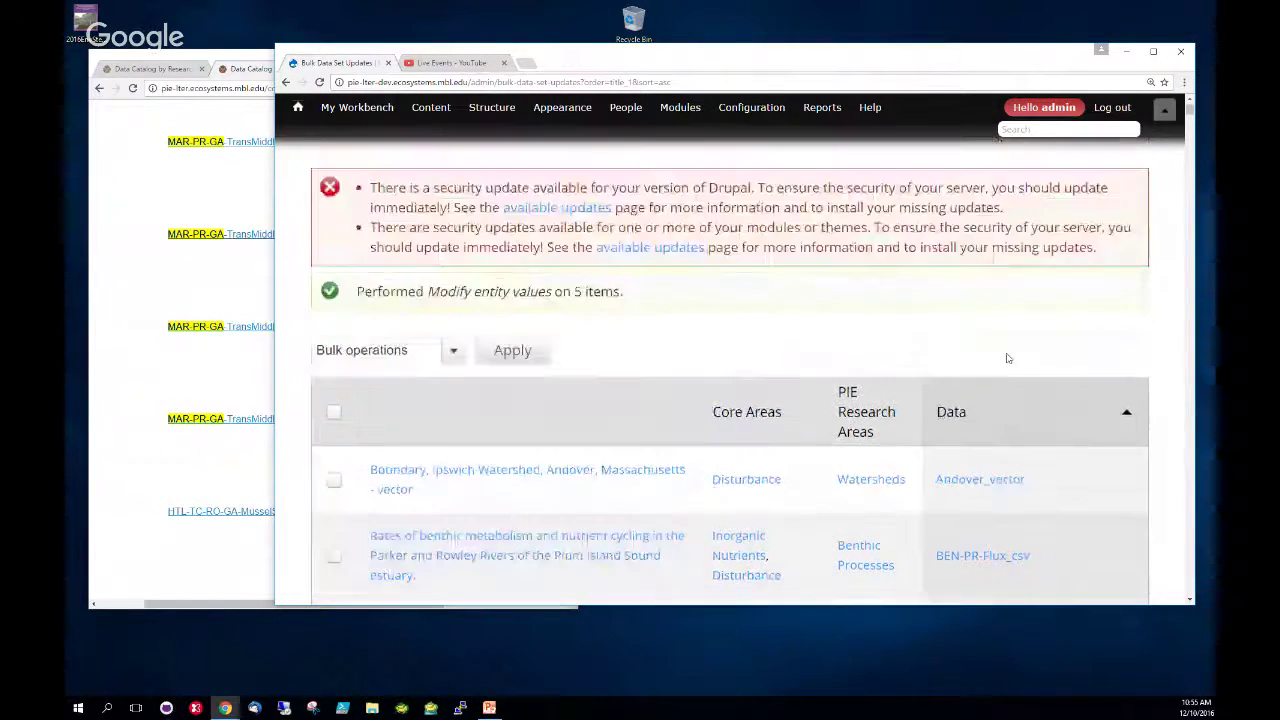
pyautogui.scroll(-1, 1075, 390)
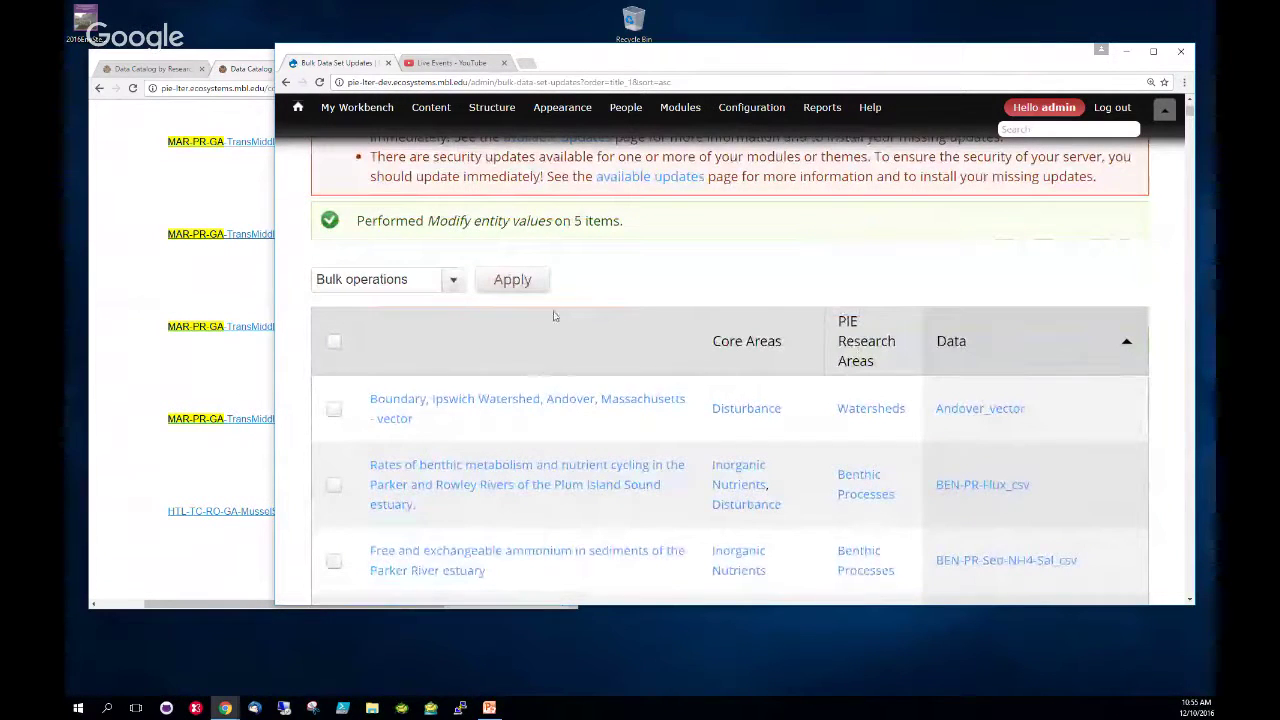
pyautogui.scroll(2, 858, 345)
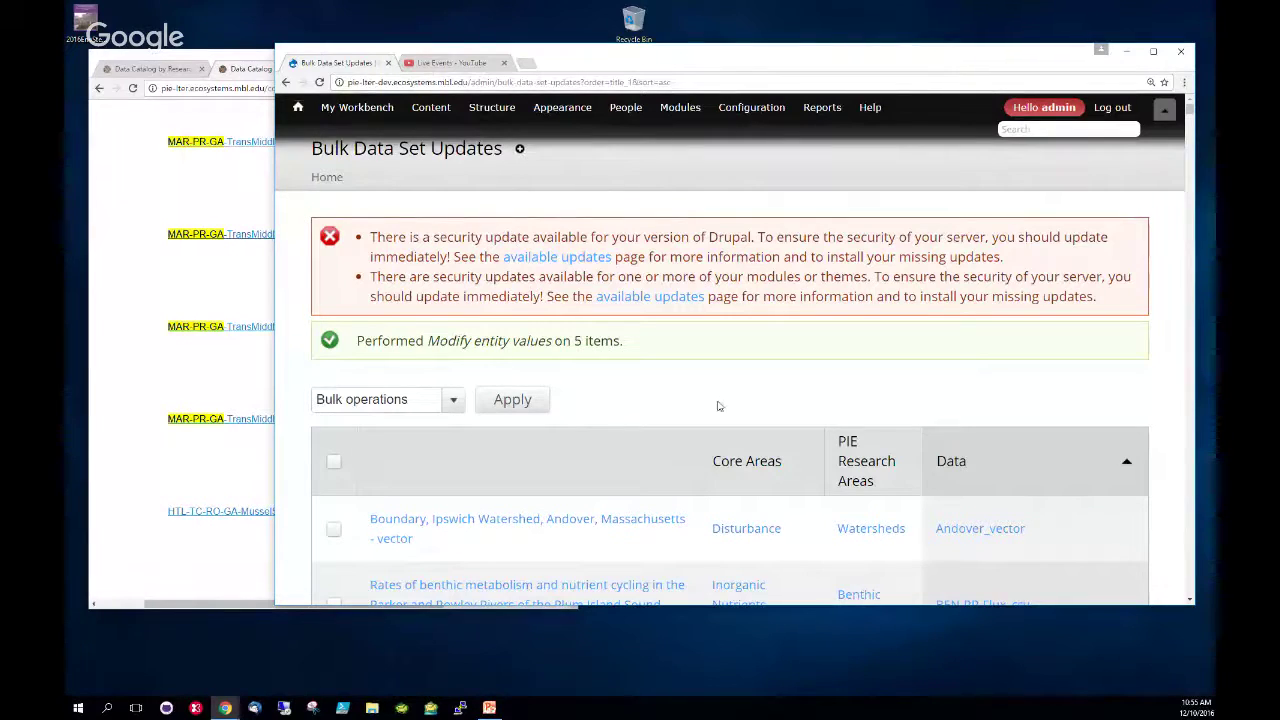
# - Widen the window further and open the Bulk Data Set Updates view for editing
pyautogui.moveTo(1166, 228); pyautogui.dragTo(1151, 174)
pyautogui.click(1144, 166)
pyautogui.moveTo(696, 122)
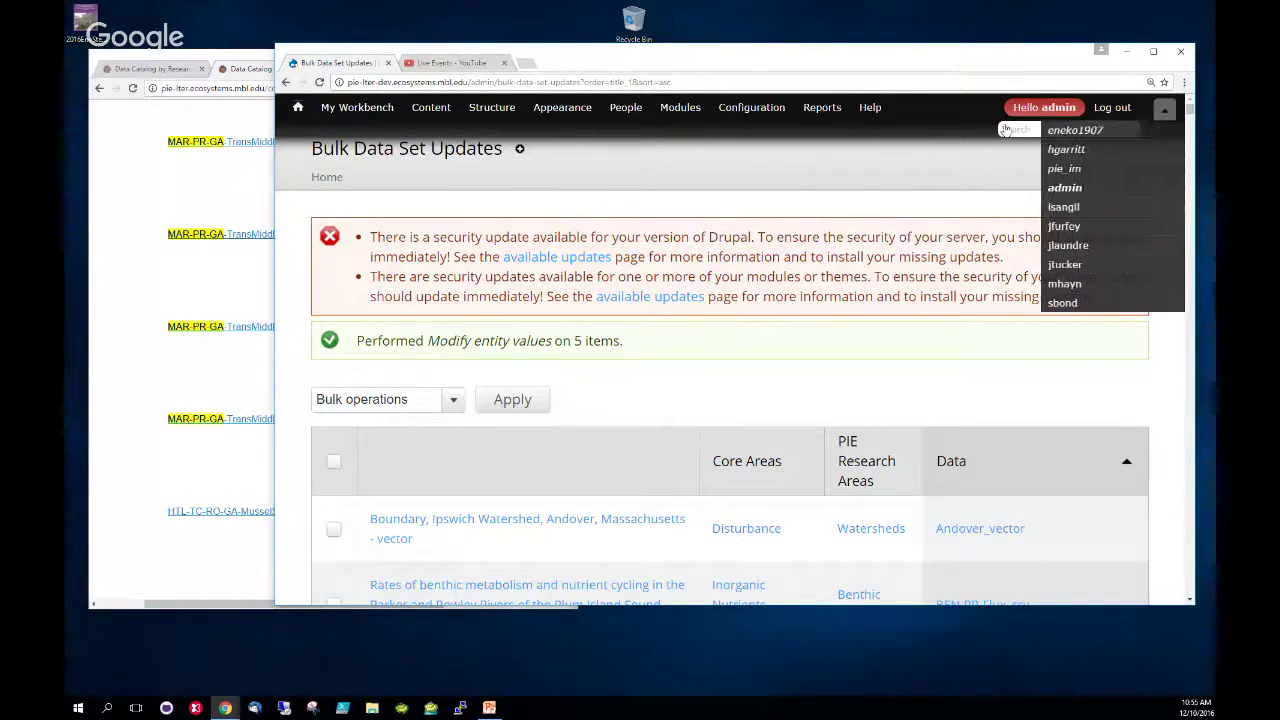
pyautogui.moveTo(272, 376); pyautogui.dragTo(100, 381)
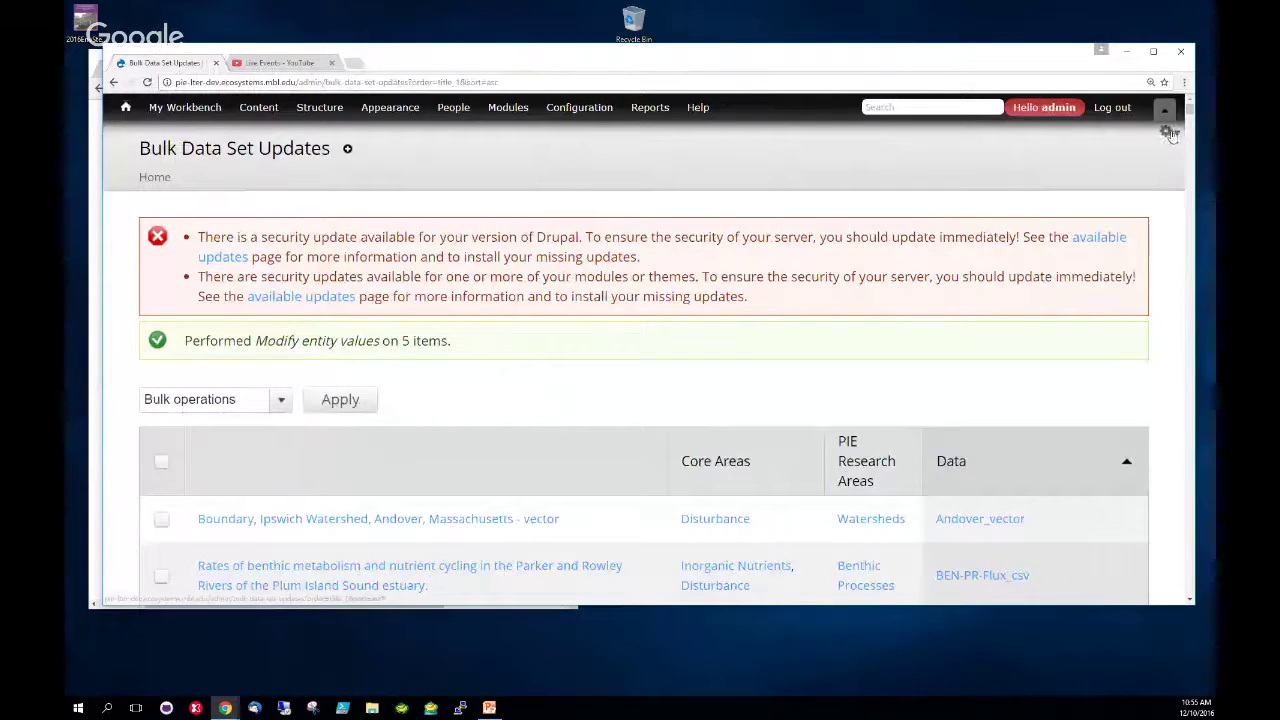
pyautogui.click(1166, 131)
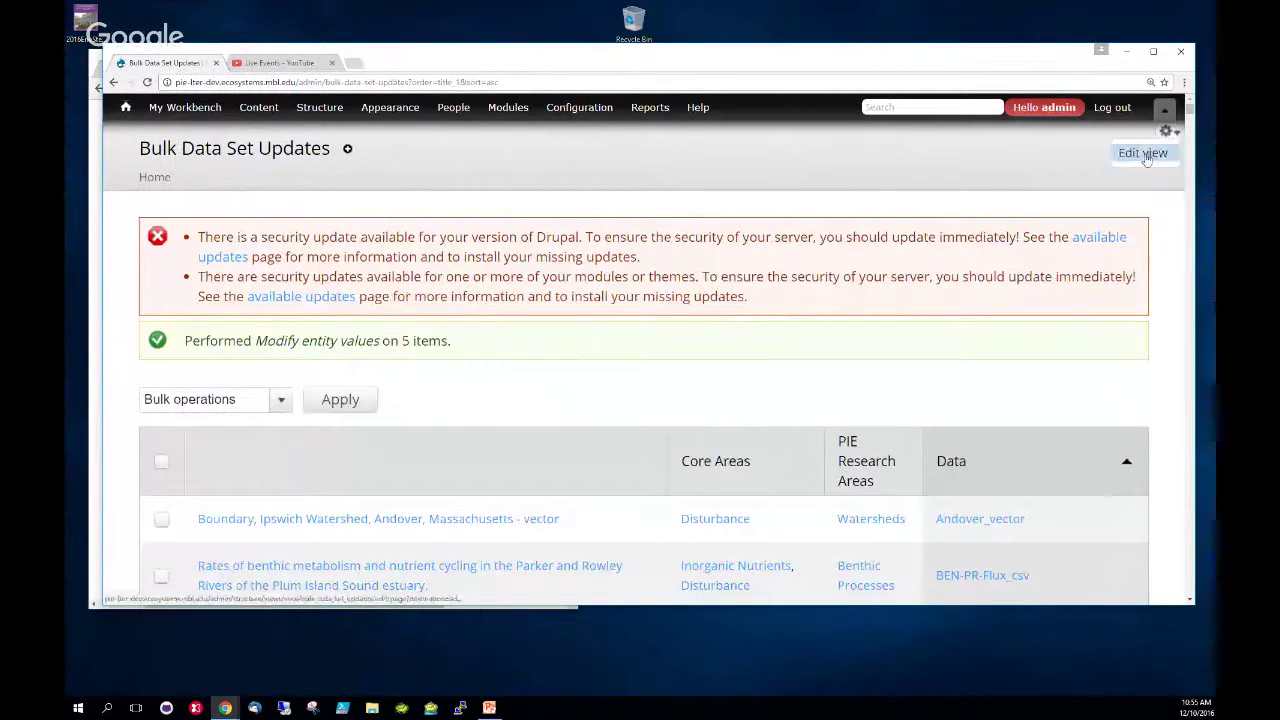
pyautogui.click(1145, 156)
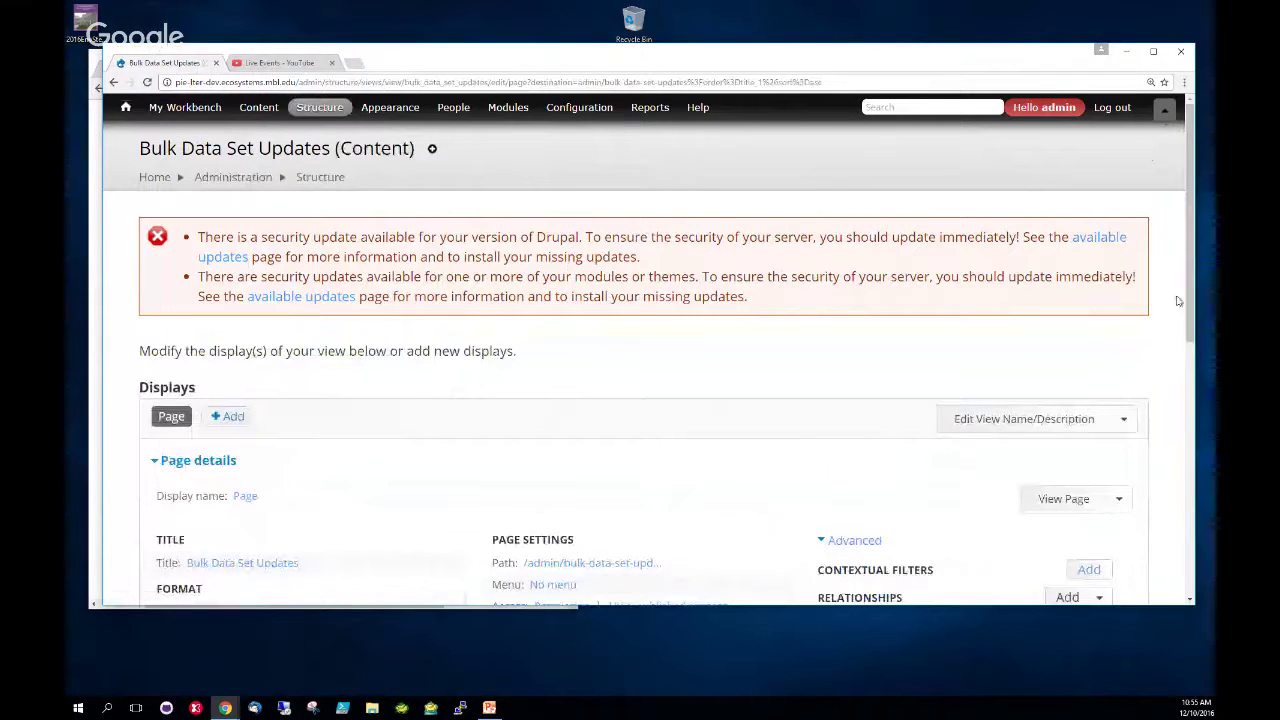
# - Enlarge the page and examine the display and page details of the Bulk Data Set Updates view
pyautogui.scroll(-3, 900, 303)
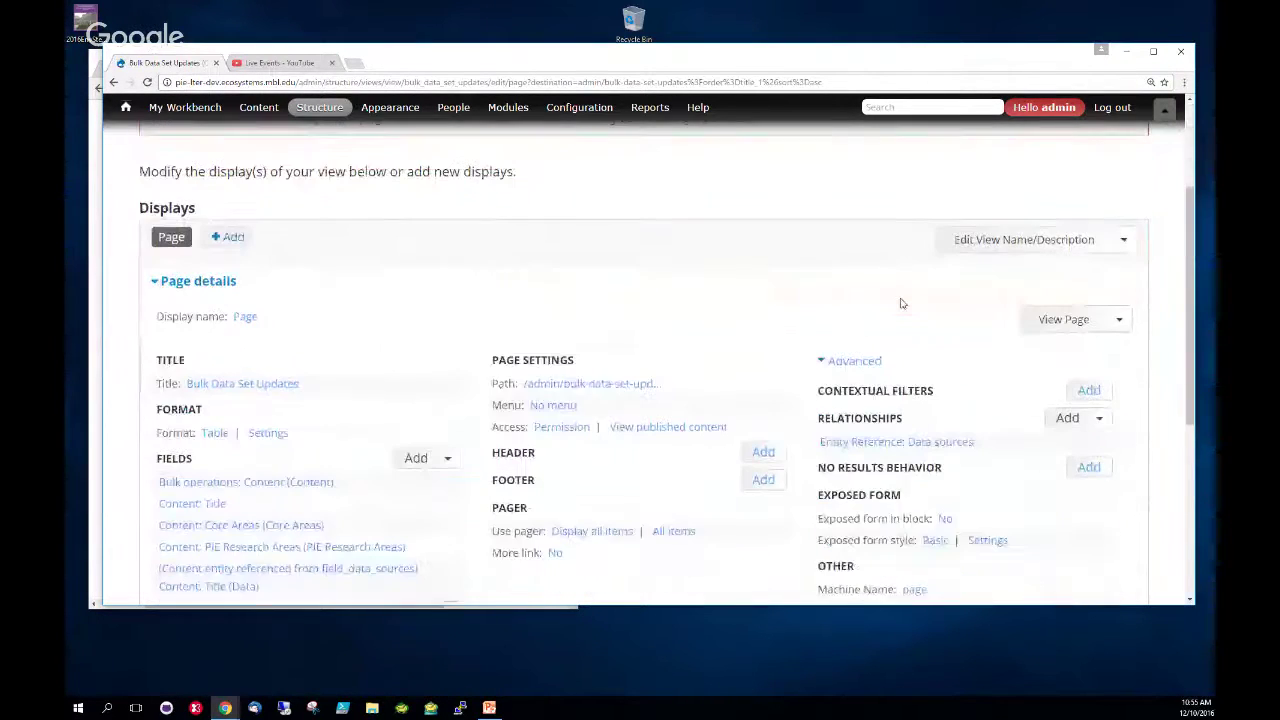
pyautogui.scroll(-1, 900, 303)
pyautogui.hotkey('ctrl', '+')
pyautogui.scroll(-2, 900, 303)
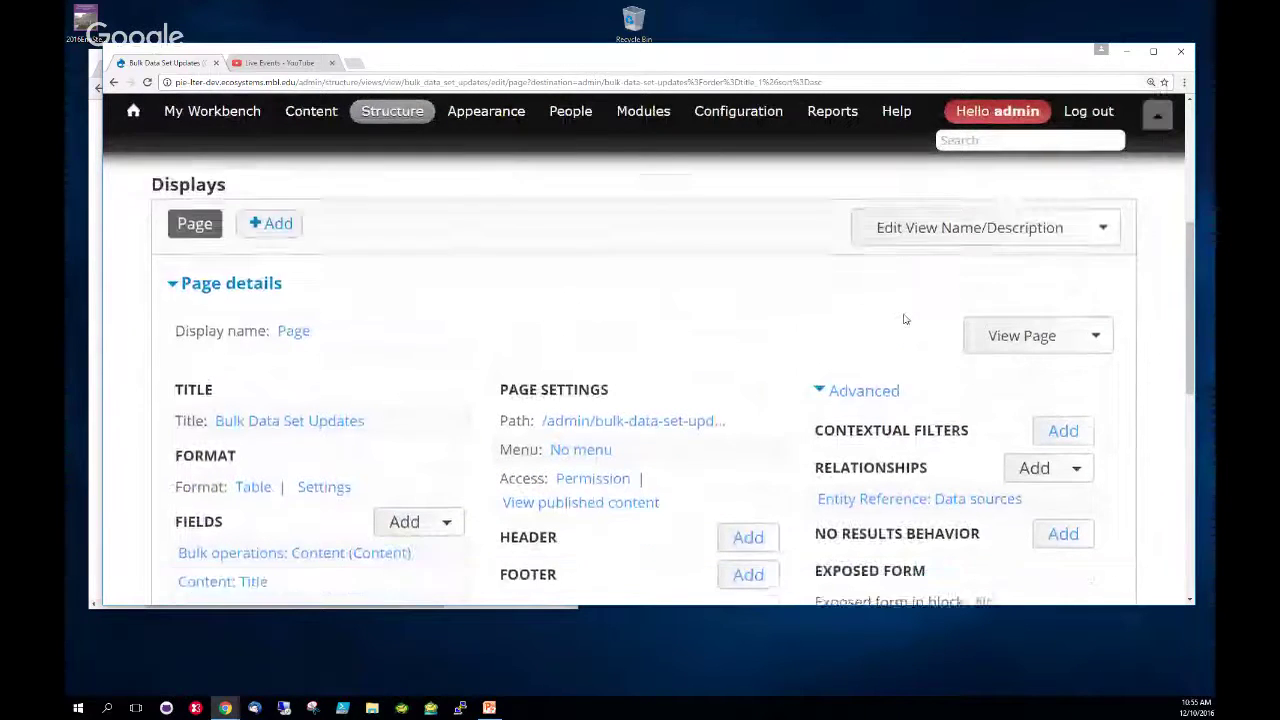
pyautogui.scroll(-1, 744, 335)
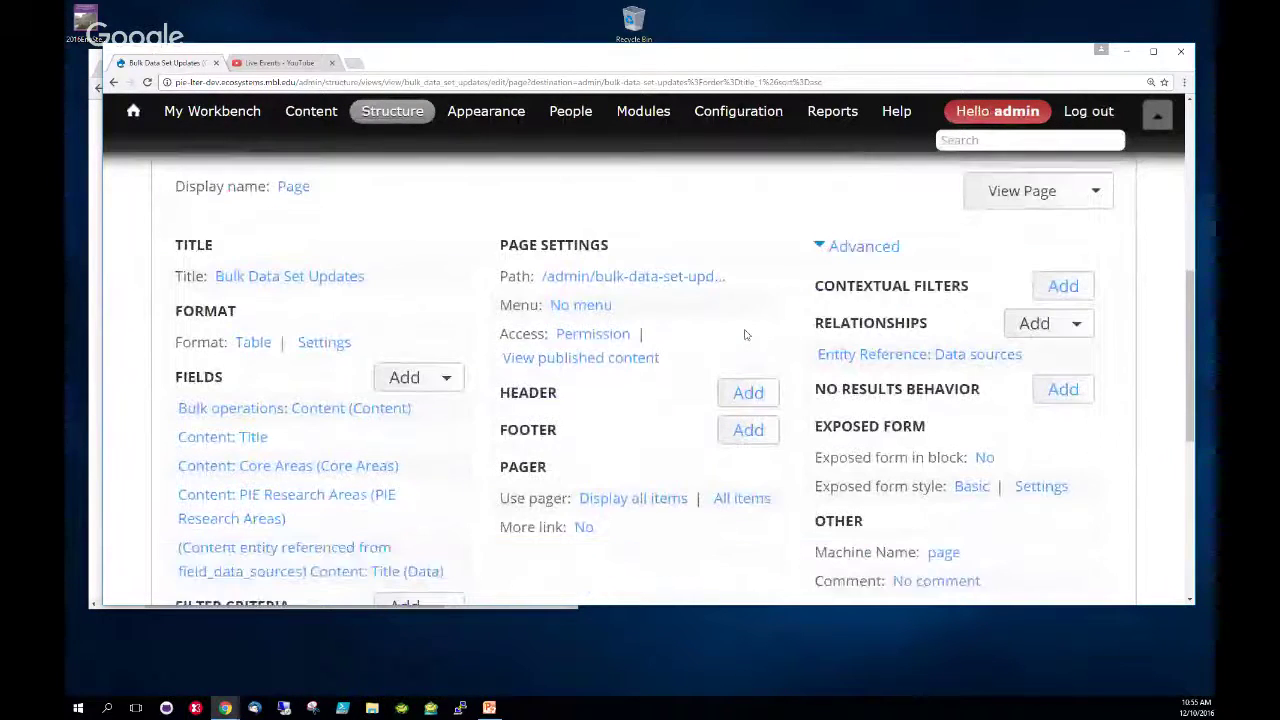
pyautogui.scroll(2, 744, 335)
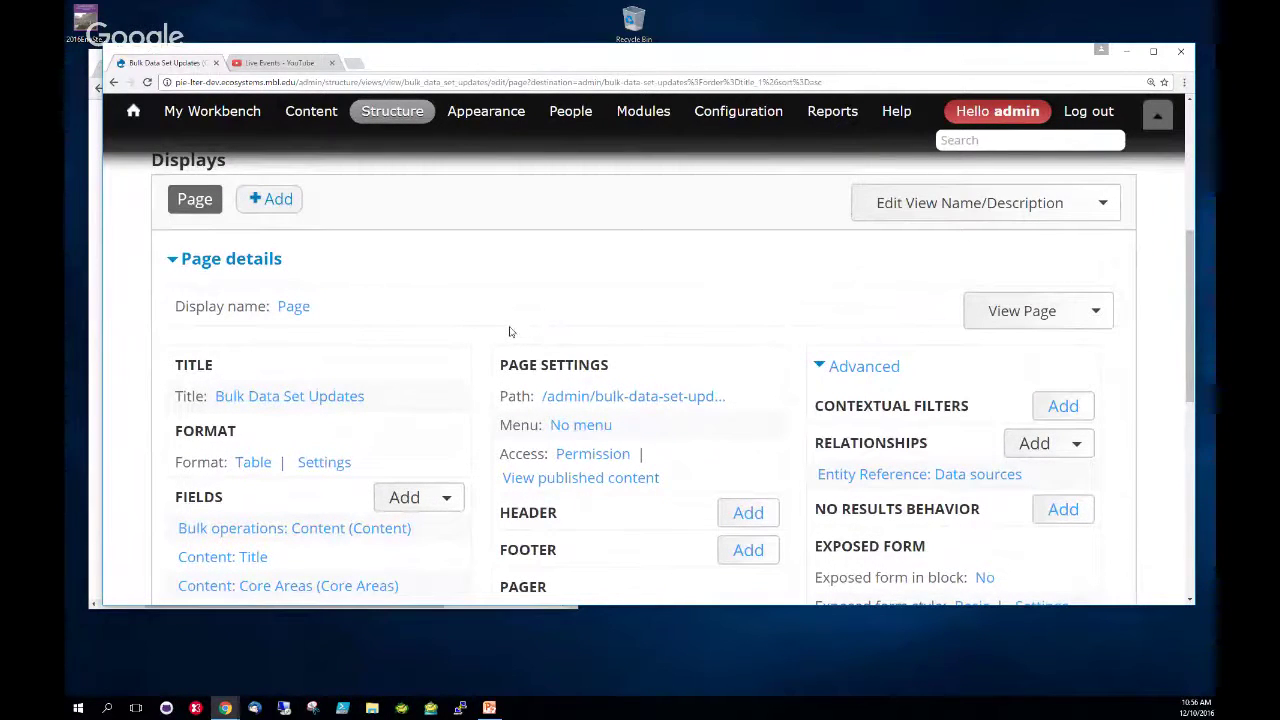
pyautogui.scroll(1, 565, 317)
pyautogui.scroll(1, 565, 317)
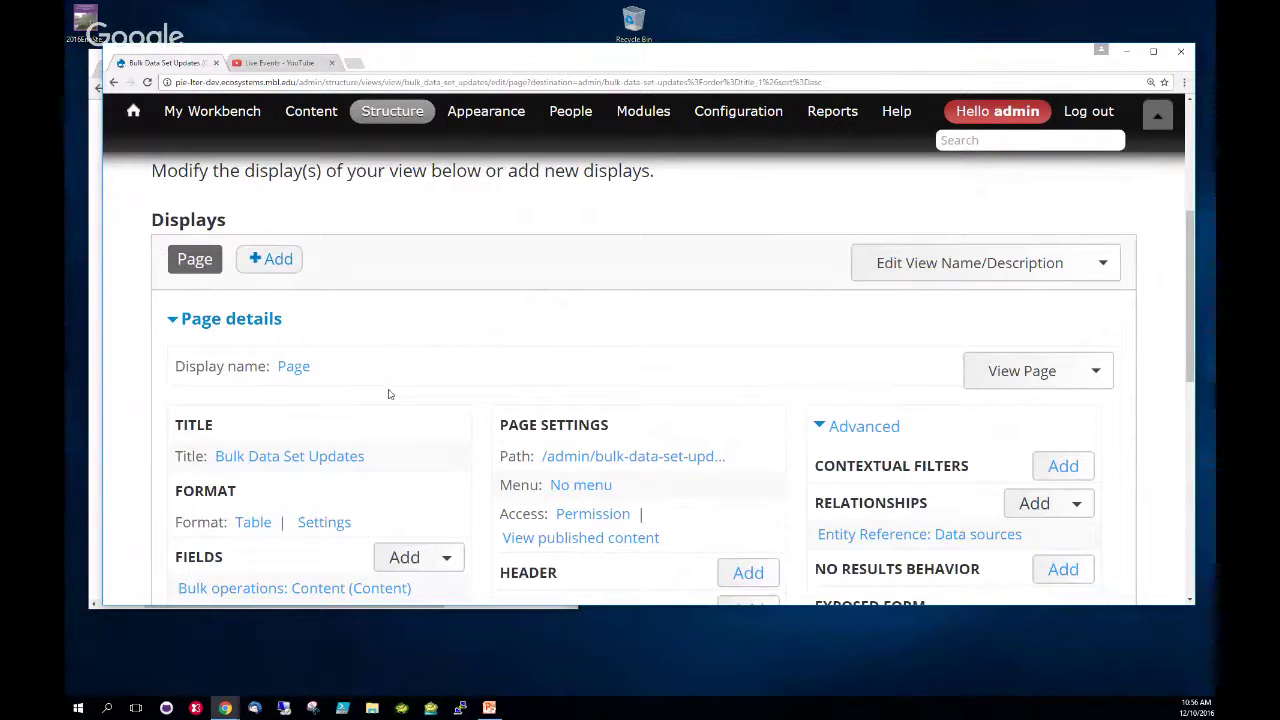
# - Examine the view's format, field list and filter criteria
pyautogui.scroll(-1, 389, 392)
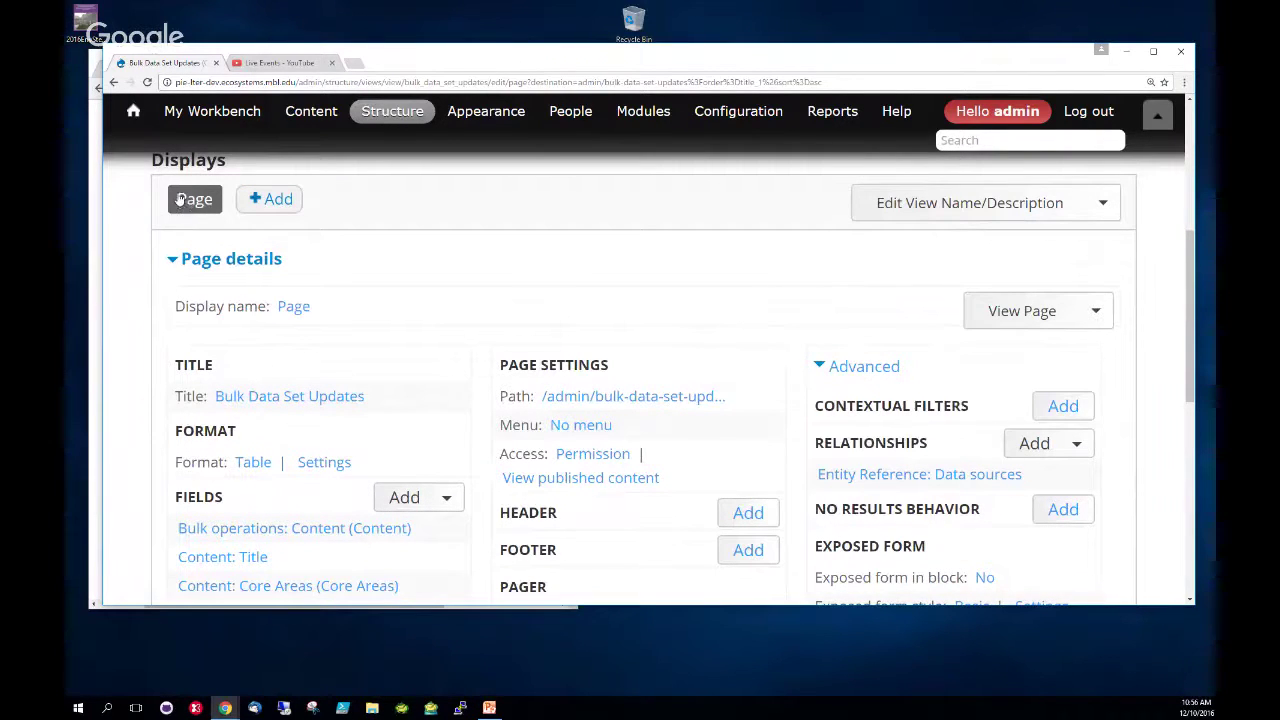
pyautogui.scroll(1, 506, 286)
pyautogui.scroll(-1, 491, 337)
pyautogui.scroll(-1, 425, 371)
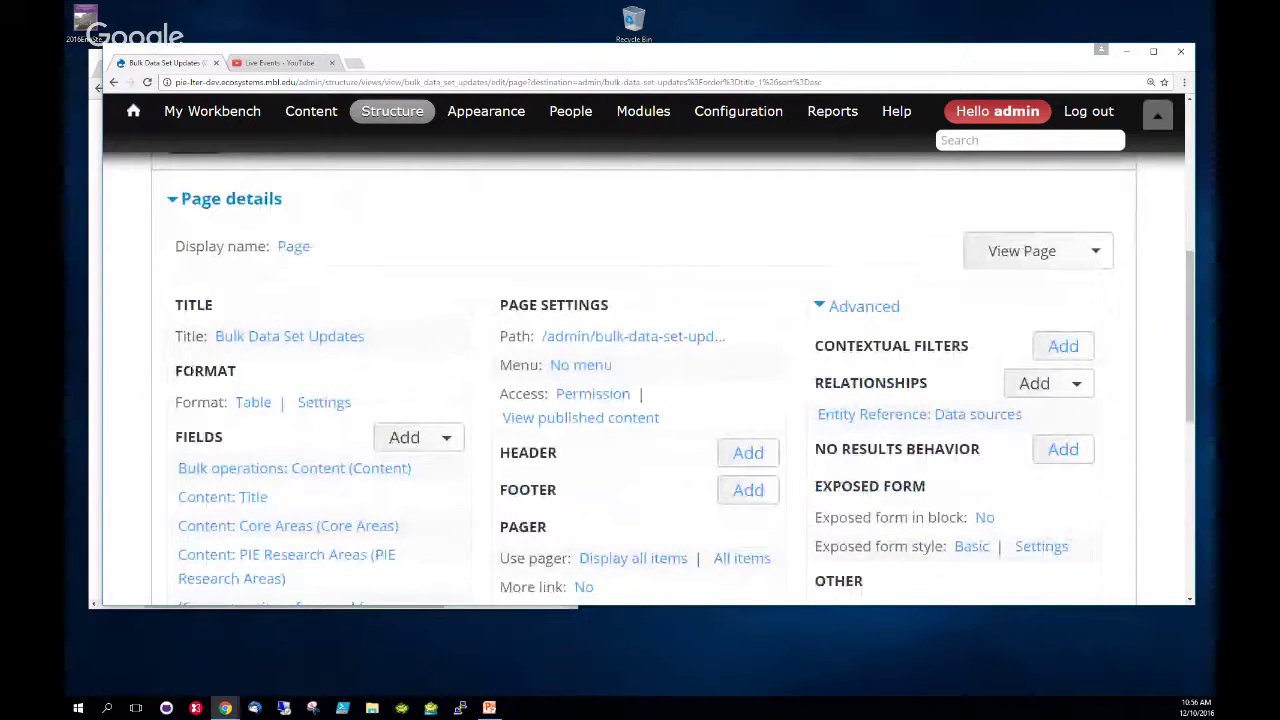
pyautogui.click(299, 404)
pyautogui.scroll(-1, 296, 420)
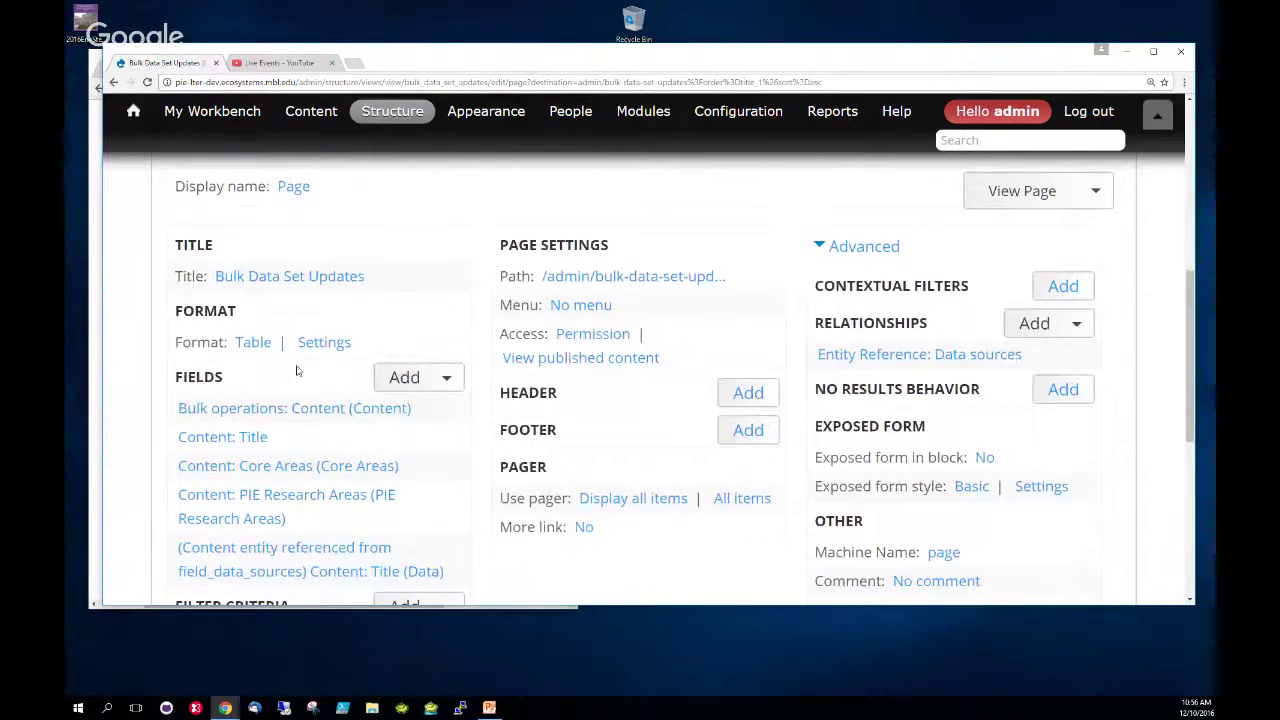
pyautogui.scroll(-1, 268, 355)
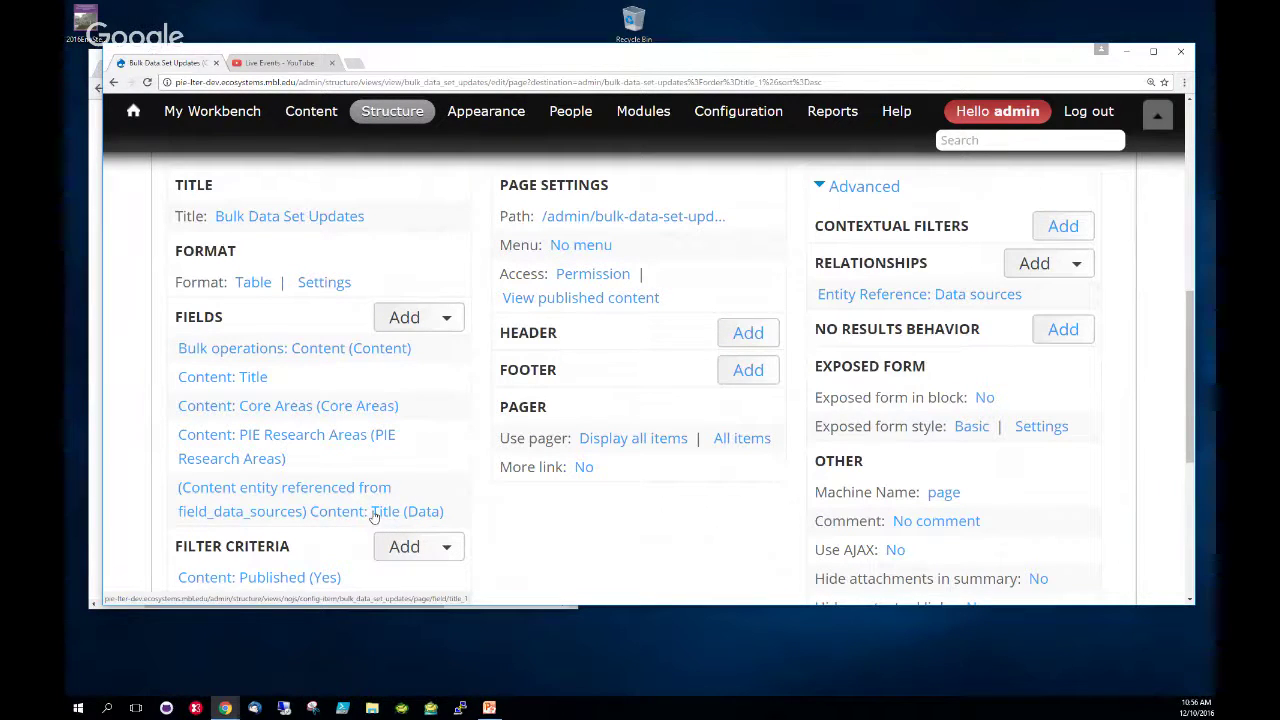
pyautogui.scroll(-2, 373, 516)
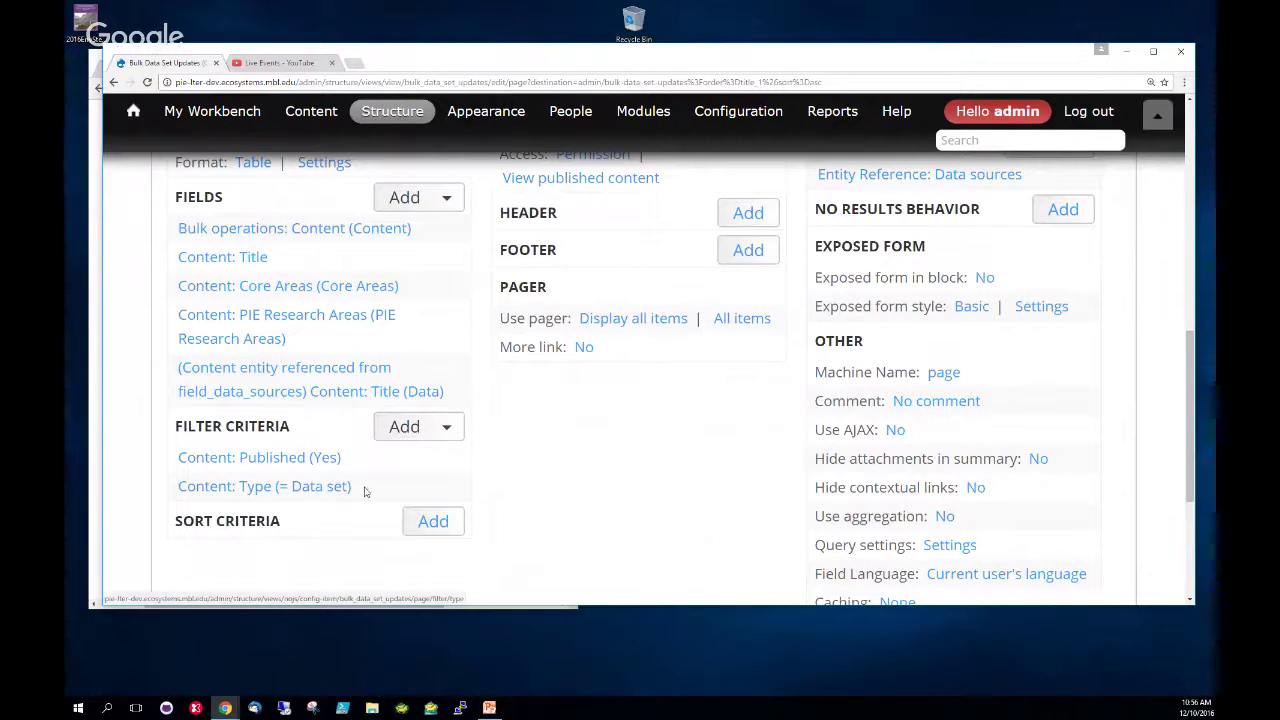
# - Review the view's filter, sort and field sections, and collapse its advanced settings
pyautogui.scroll(-1, 386, 486)
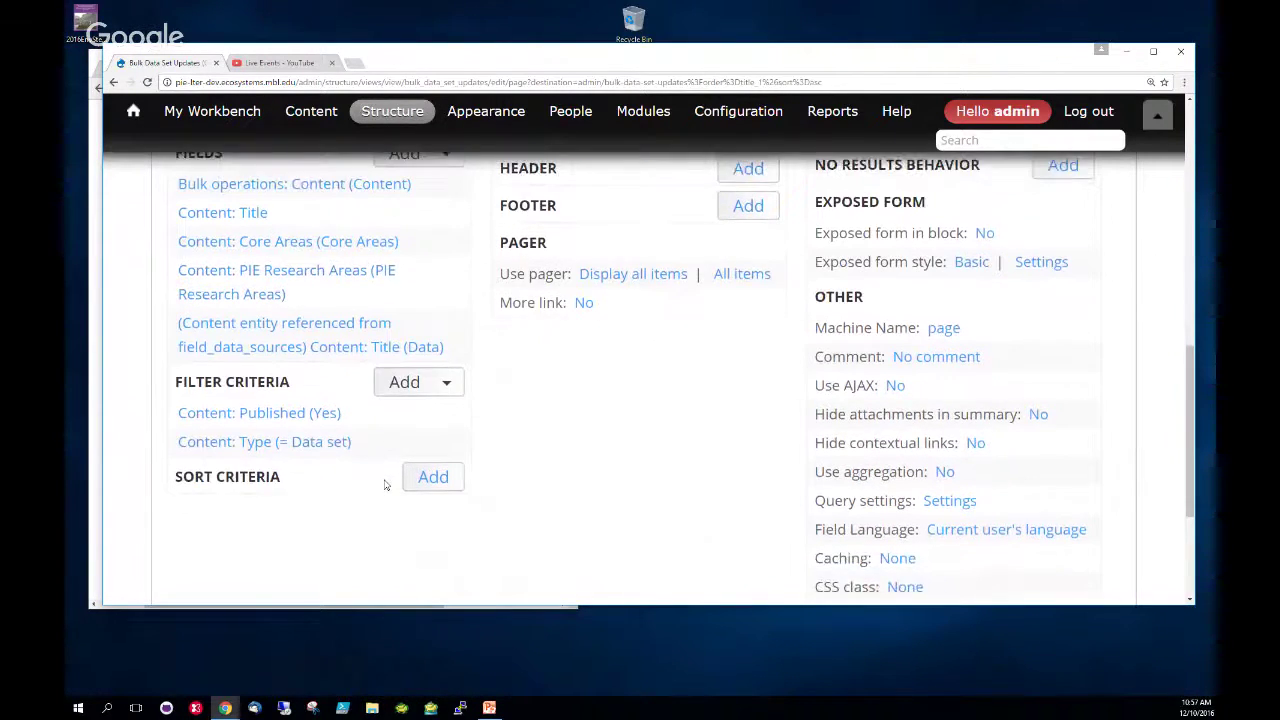
pyautogui.scroll(2, 385, 486)
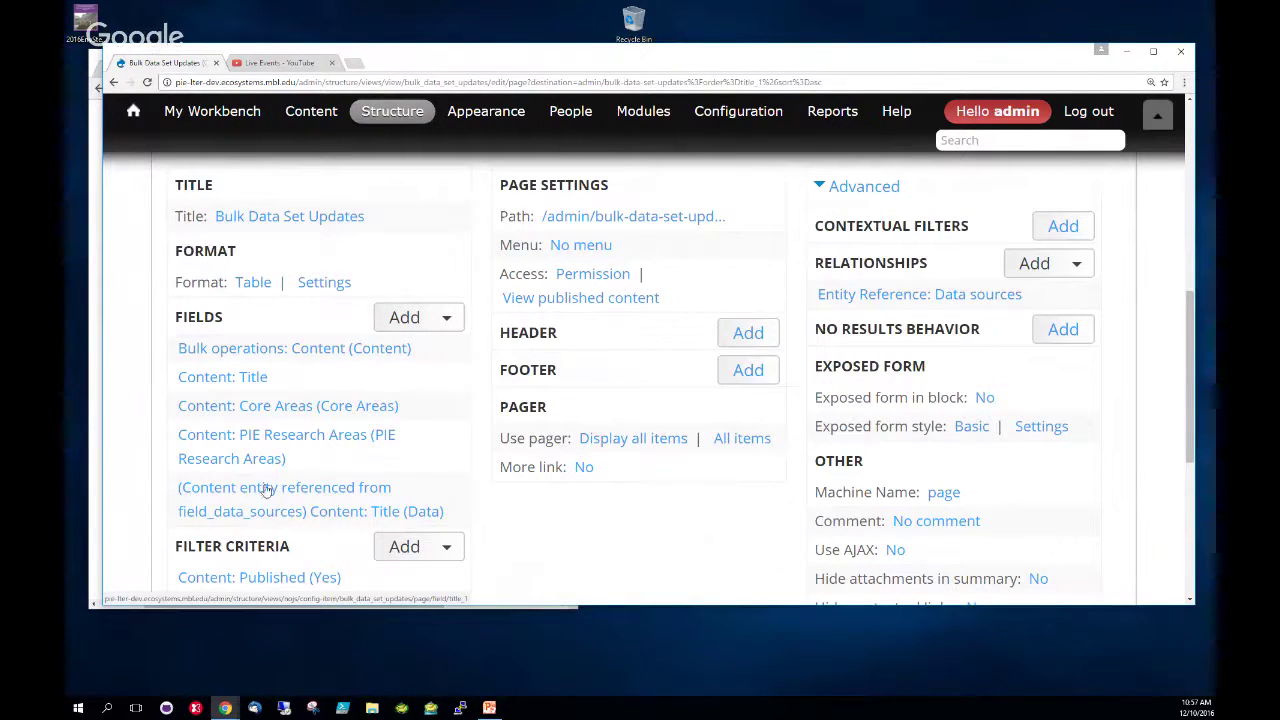
pyautogui.click(866, 190)
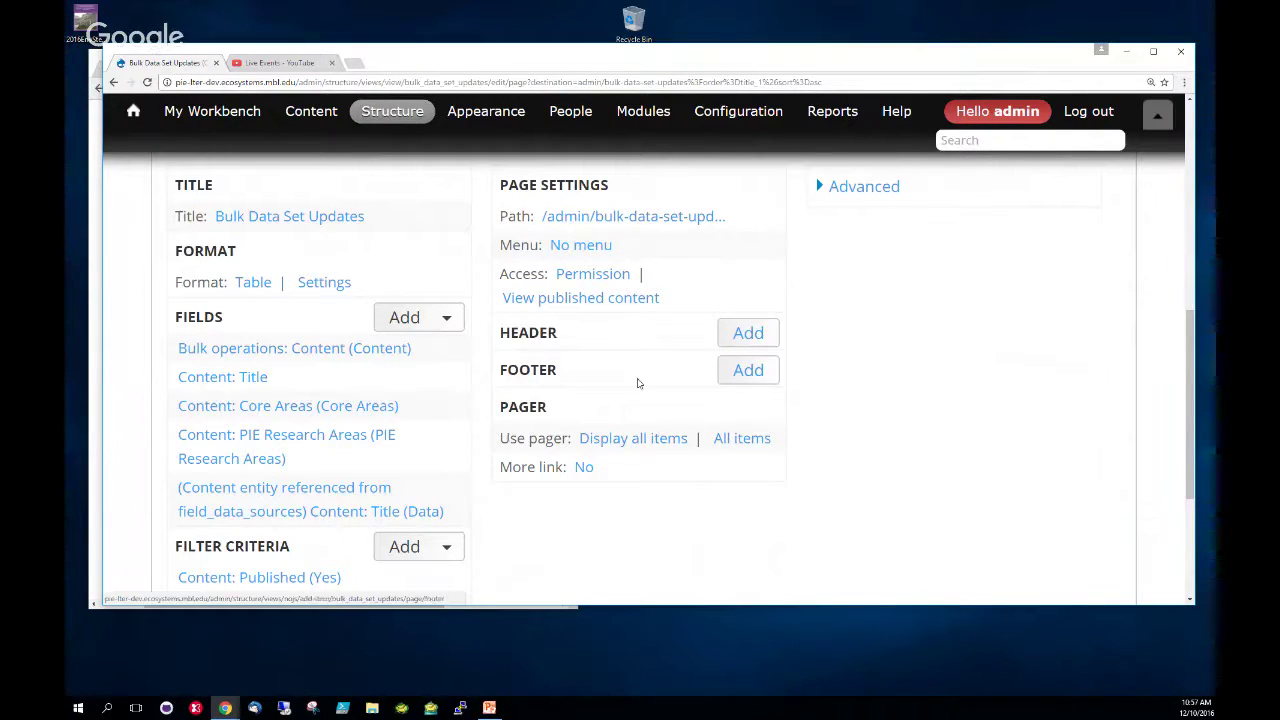
pyautogui.scroll(-1, 610, 387)
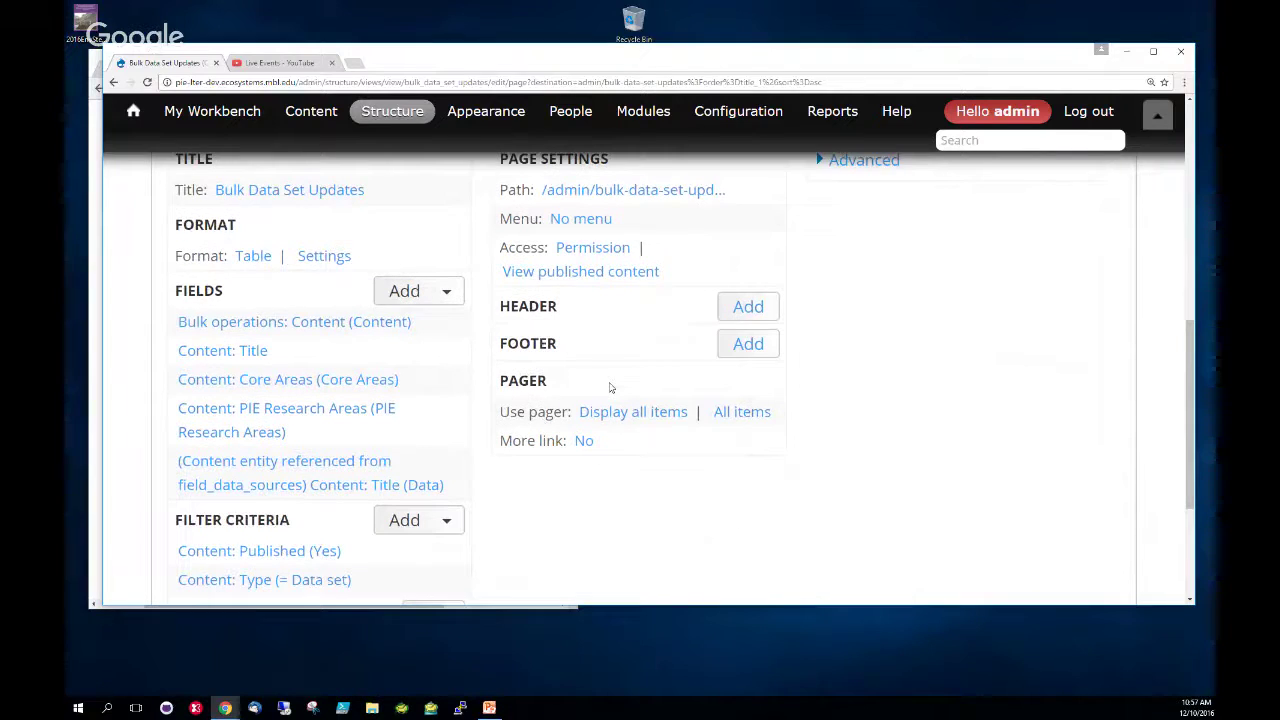
pyautogui.scroll(1, 610, 387)
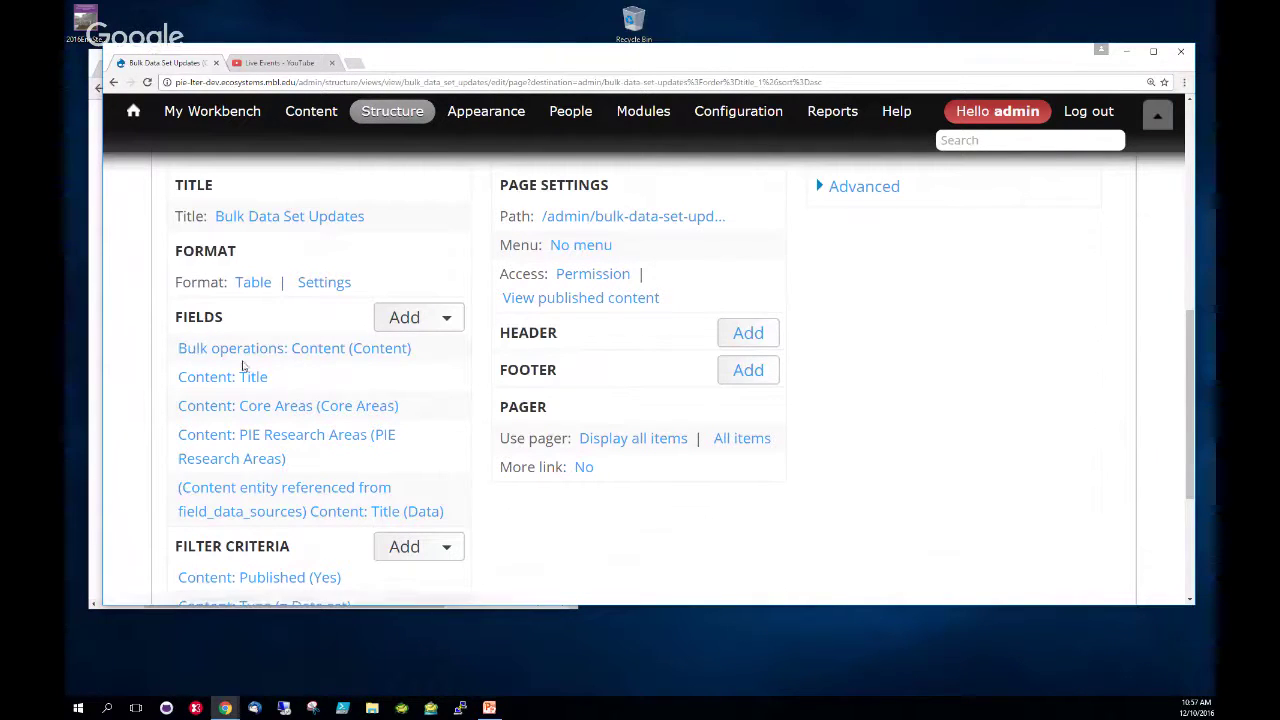
# - Open the Bulk operations: Content field configuration, then reduce the page zoom and make the browser window taller so the dialog fits
pyautogui.click(254, 350)
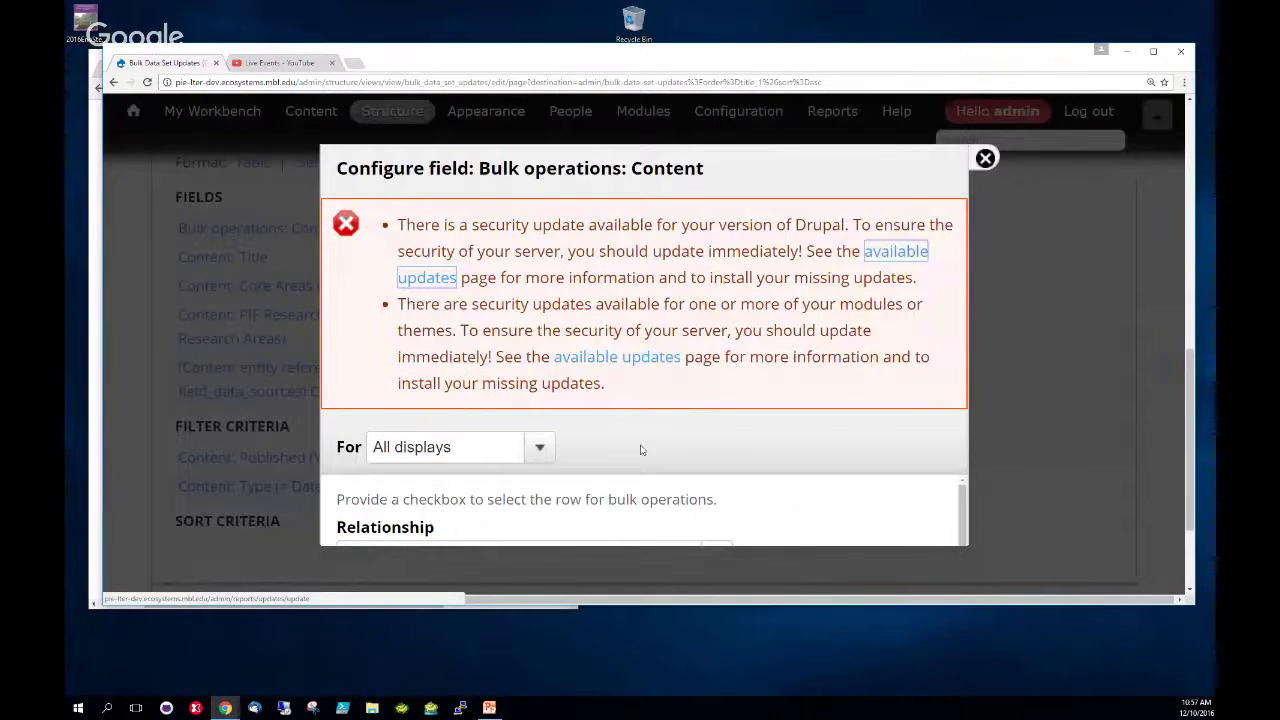
pyautogui.scroll(-2, 966, 528)
pyautogui.scroll(-1, 966, 528)
pyautogui.scroll(3, 966, 528)
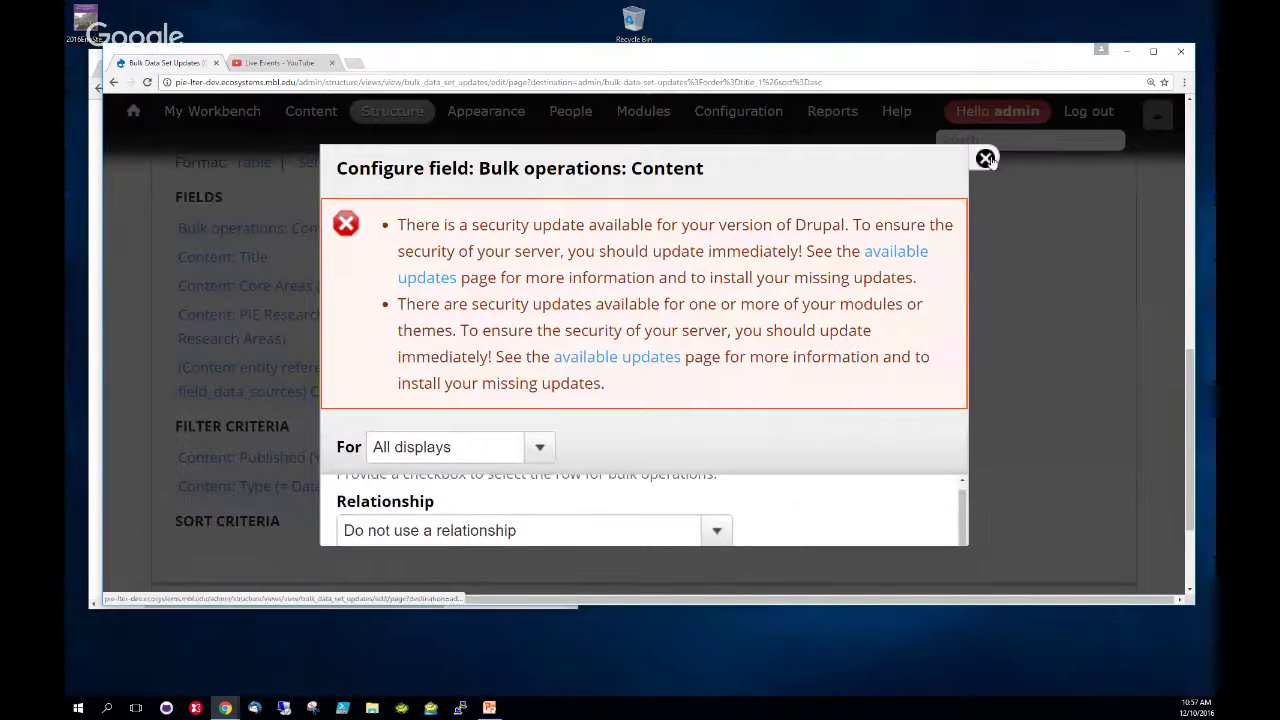
pyautogui.hotkey('ctrl', '-')
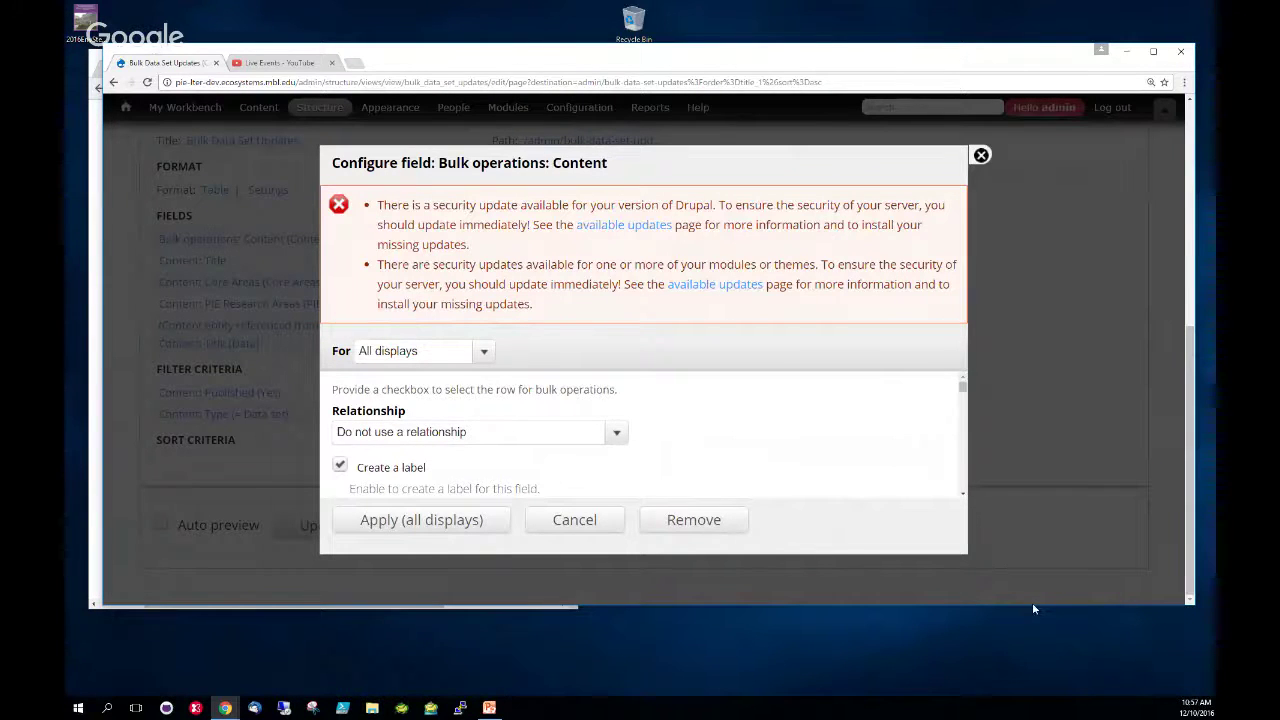
pyautogui.moveTo(1032, 607); pyautogui.dragTo(1026, 667)
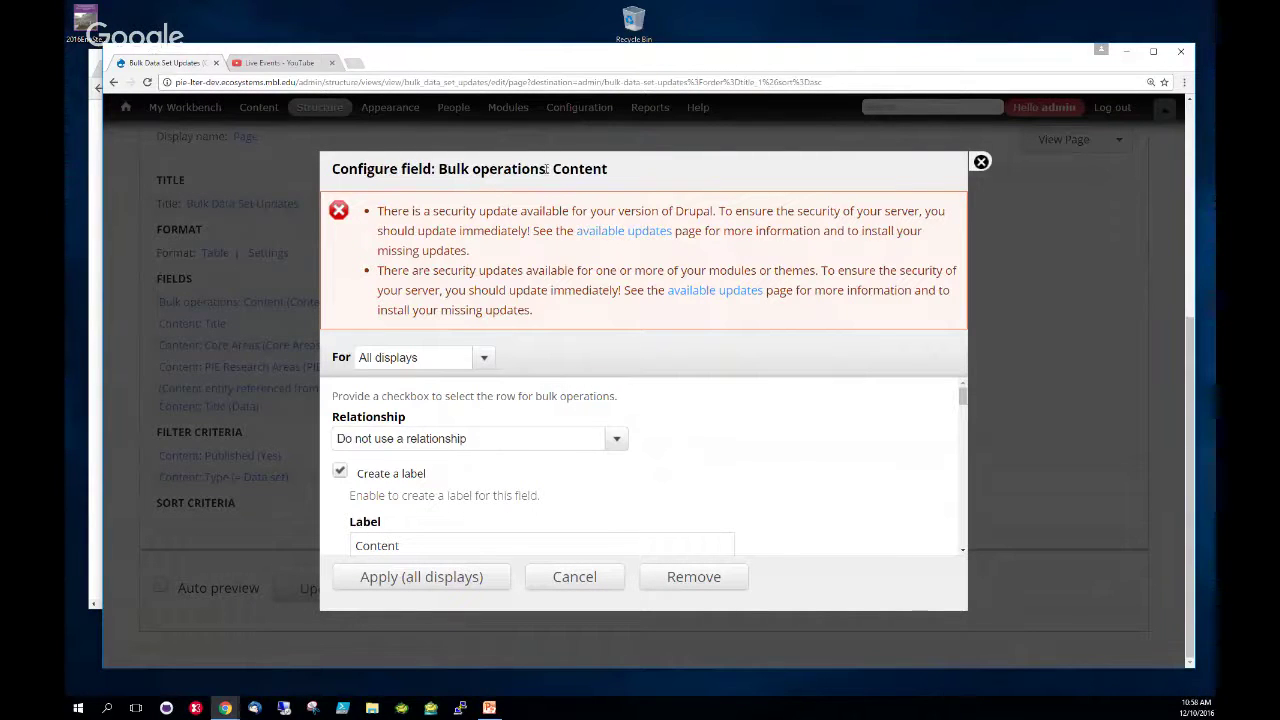
pyautogui.moveTo(439, 169); pyautogui.dragTo(651, 198)
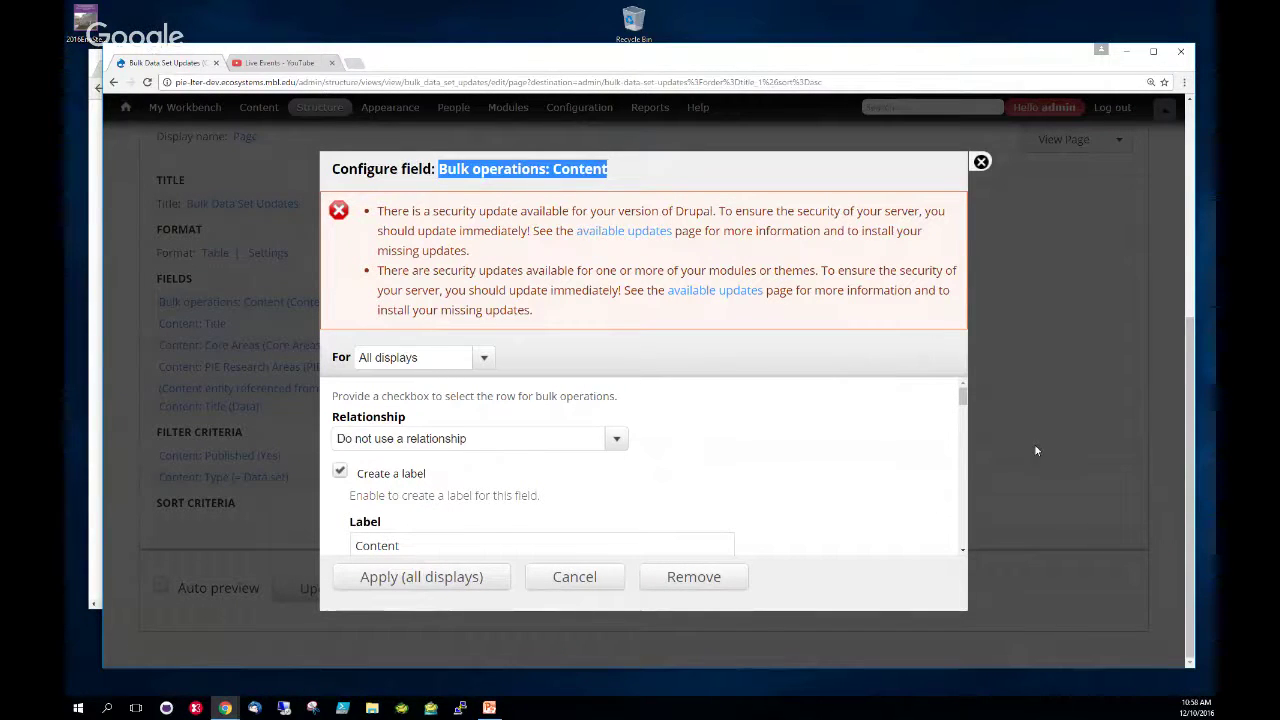
# - Look through the selected bulk operations to the Modify entity values option and its operation settings
pyautogui.moveTo(965, 395); pyautogui.dragTo(965, 432)
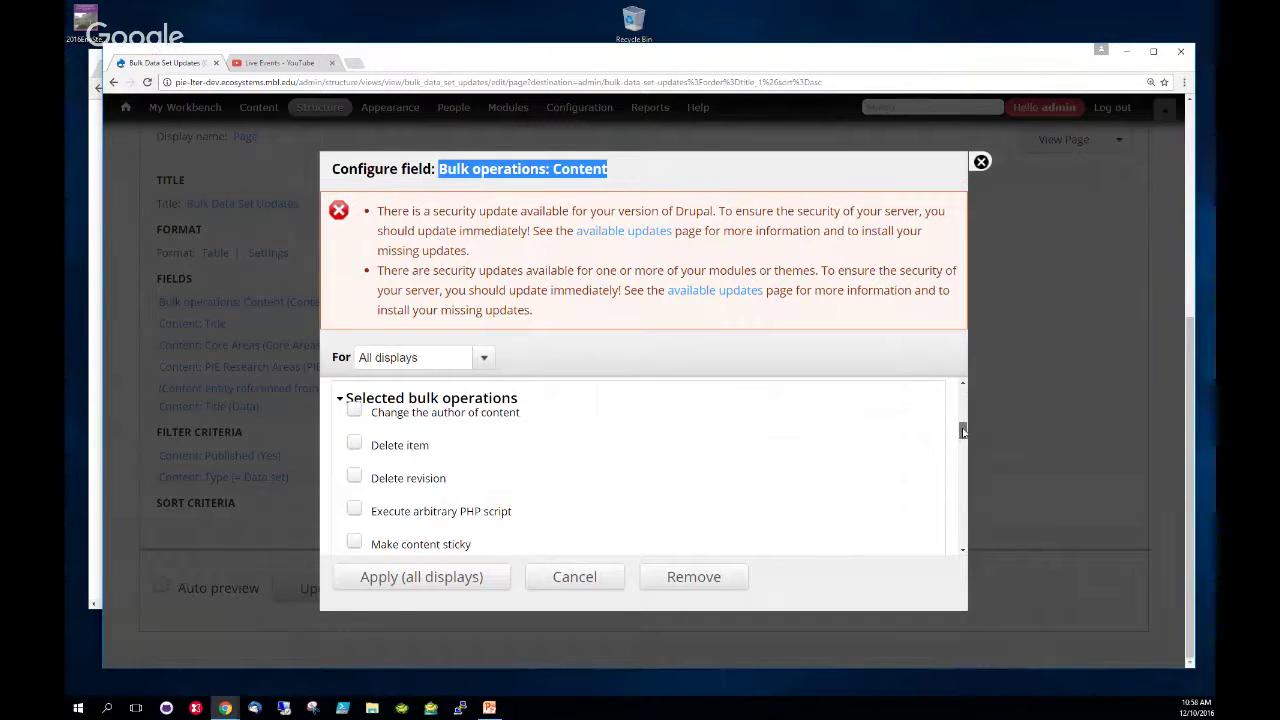
pyautogui.moveTo(963, 431); pyautogui.dragTo(963, 442)
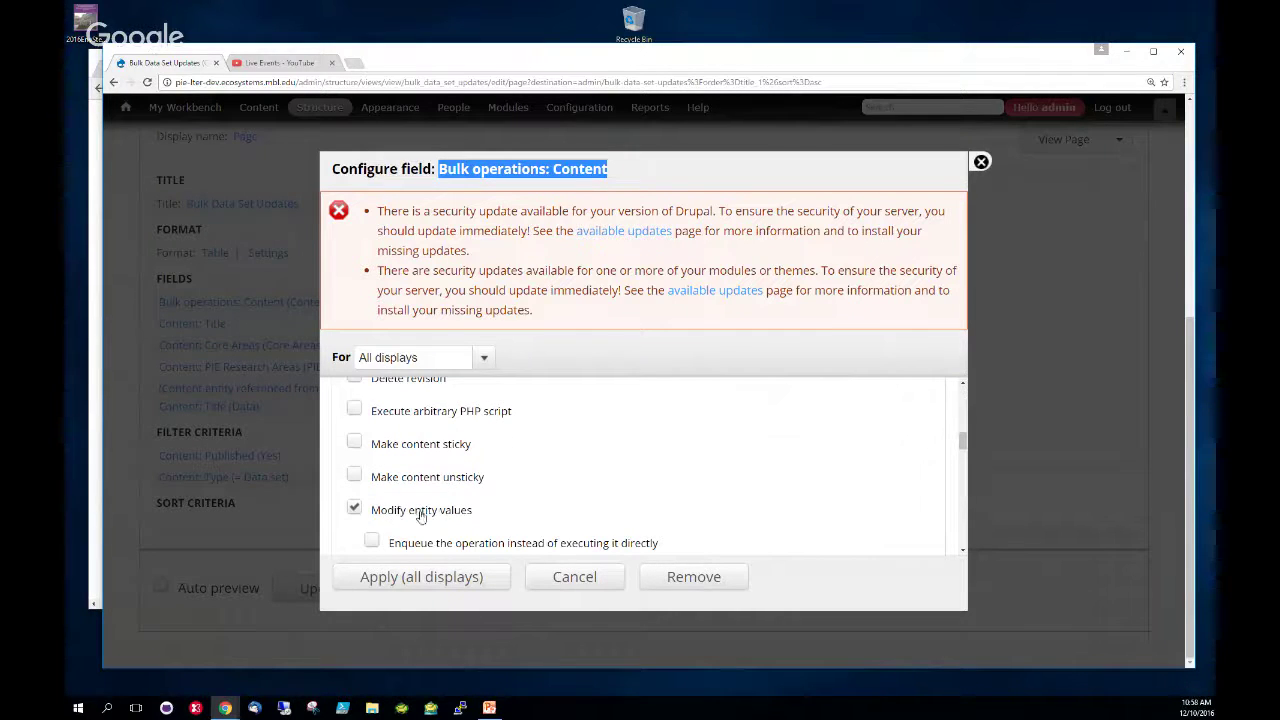
pyautogui.moveTo(962, 441); pyautogui.dragTo(963, 453)
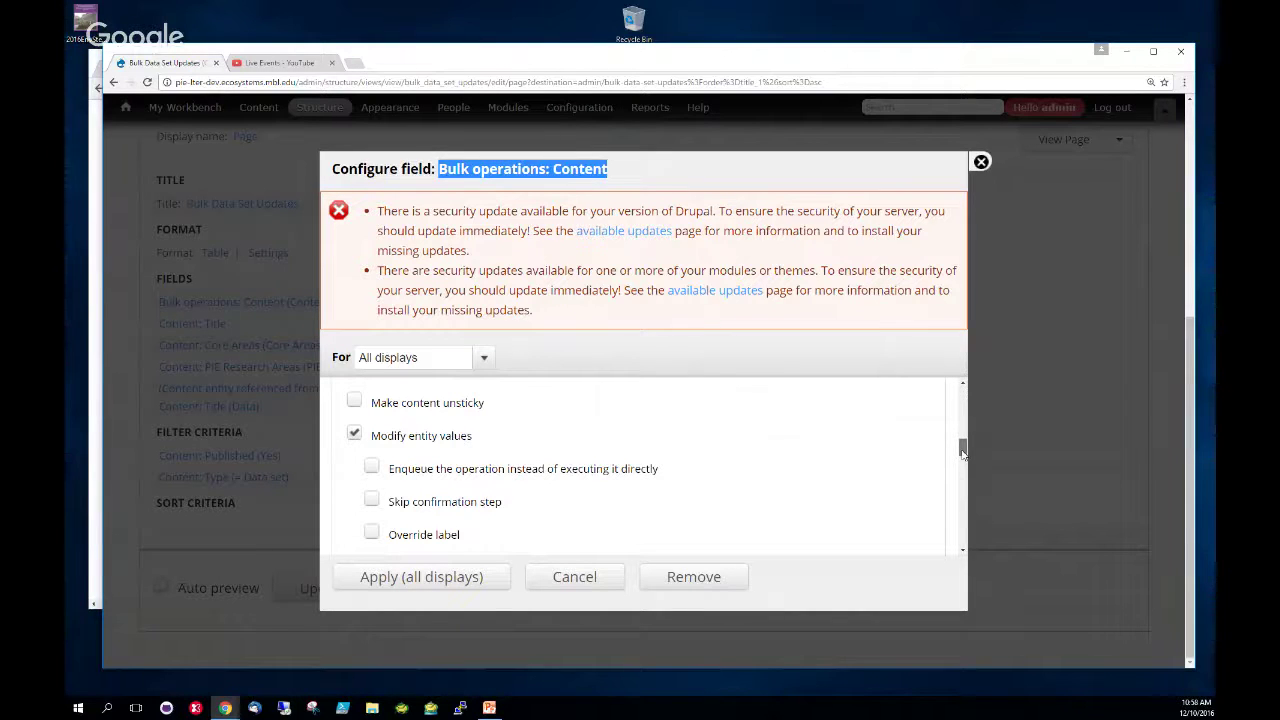
pyautogui.moveTo(962, 452); pyautogui.dragTo(960, 458)
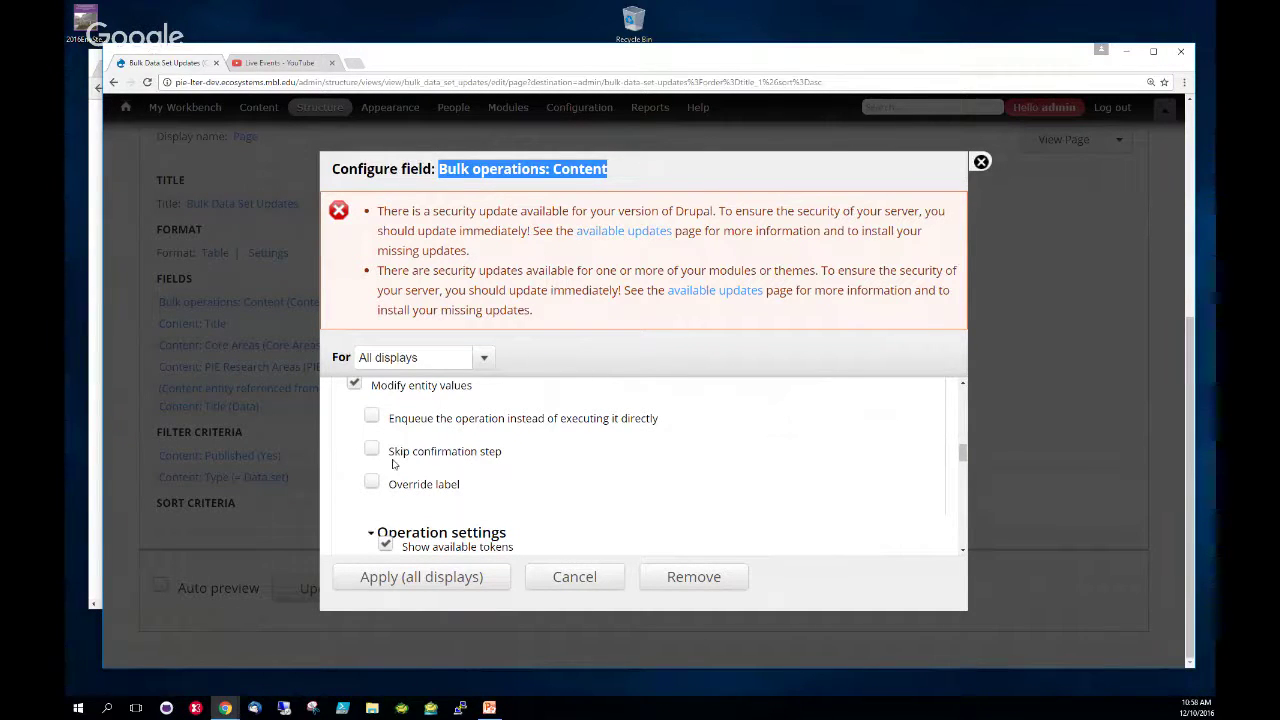
pyautogui.moveTo(960, 456); pyautogui.dragTo(964, 464)
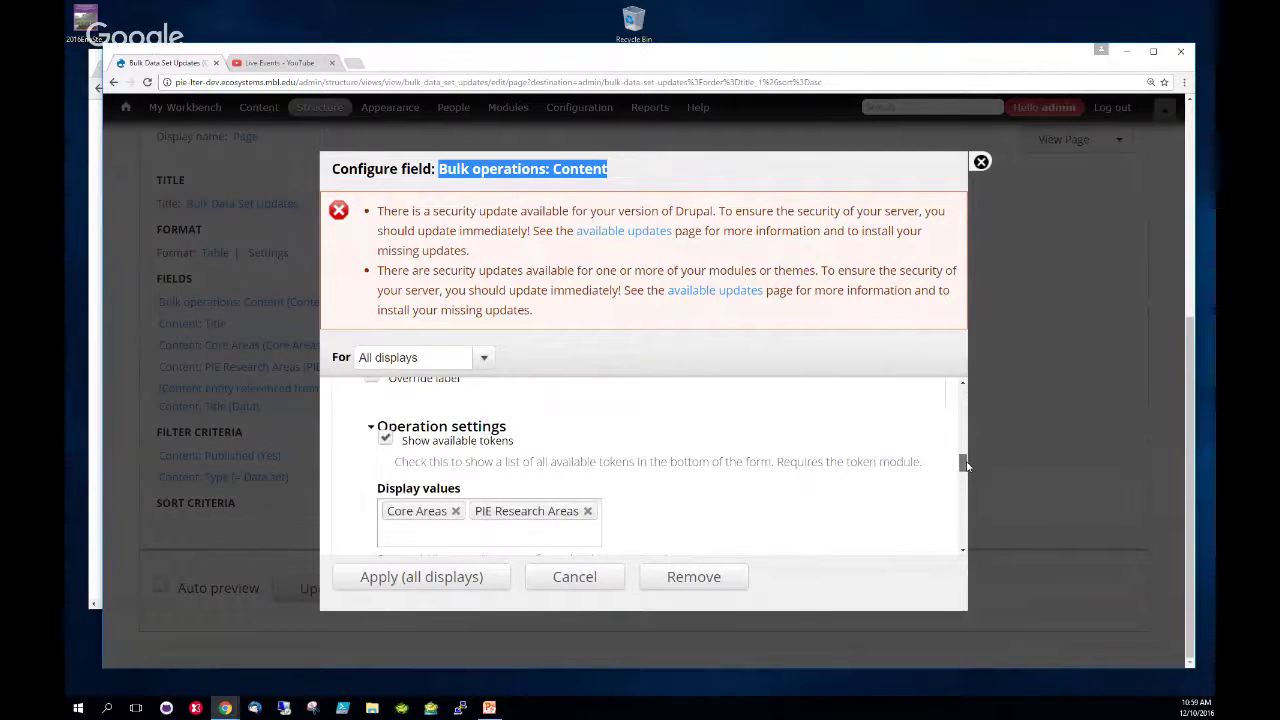
pyautogui.moveTo(965, 465); pyautogui.dragTo(966, 467)
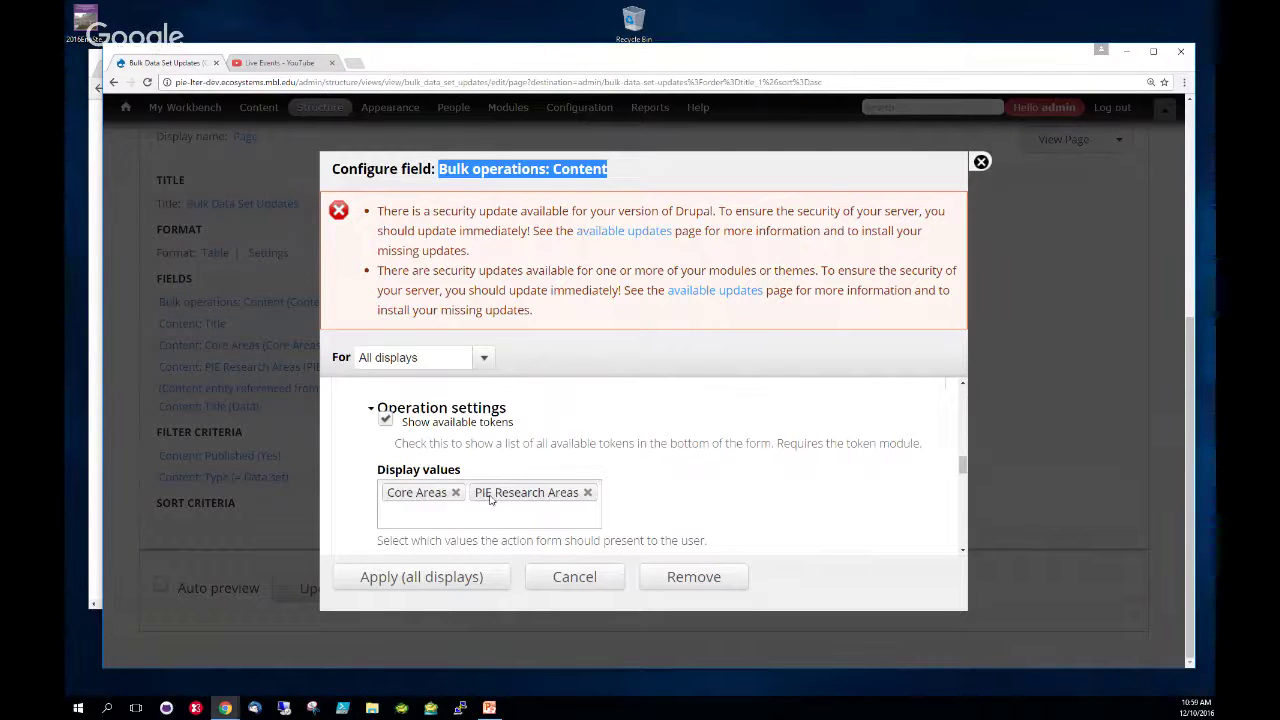
# - Browse the properties and fields available as Display values for Modify entity values, leaving the selection as is
pyautogui.click(536, 515)
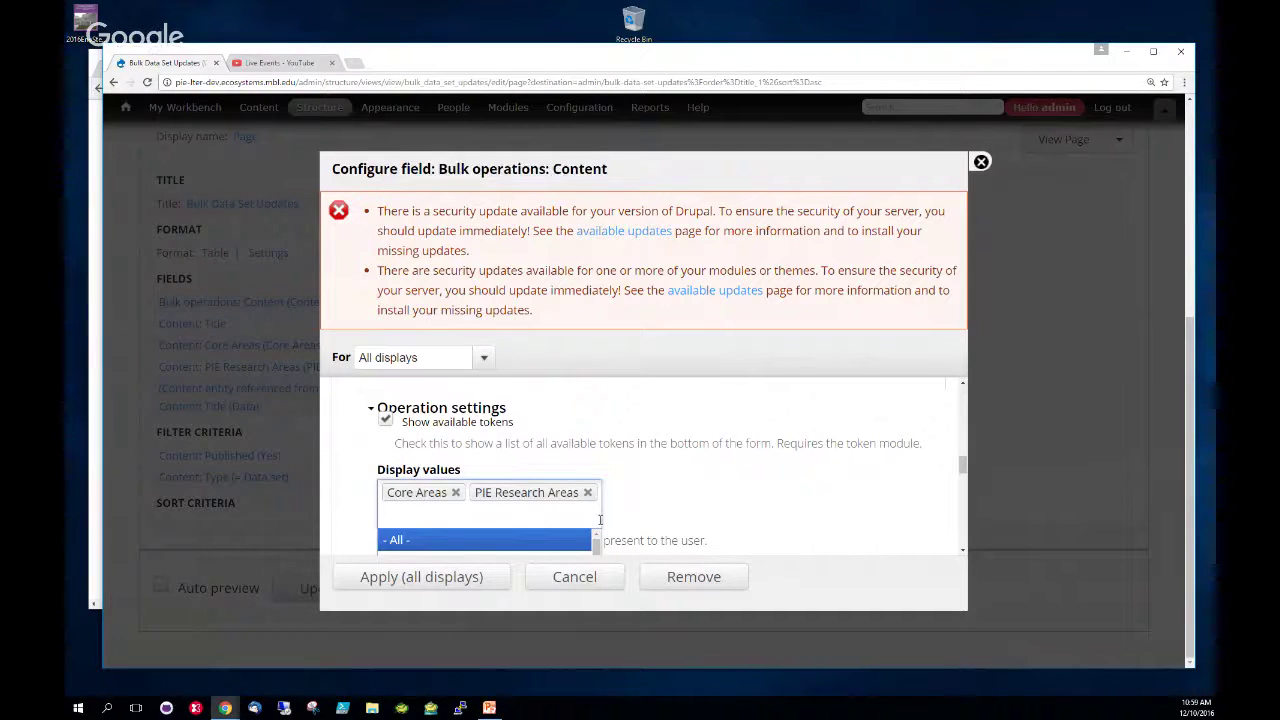
pyautogui.scroll(-1, 605, 525)
pyautogui.scroll(-3, 528, 528)
pyautogui.scroll(3, 481, 526)
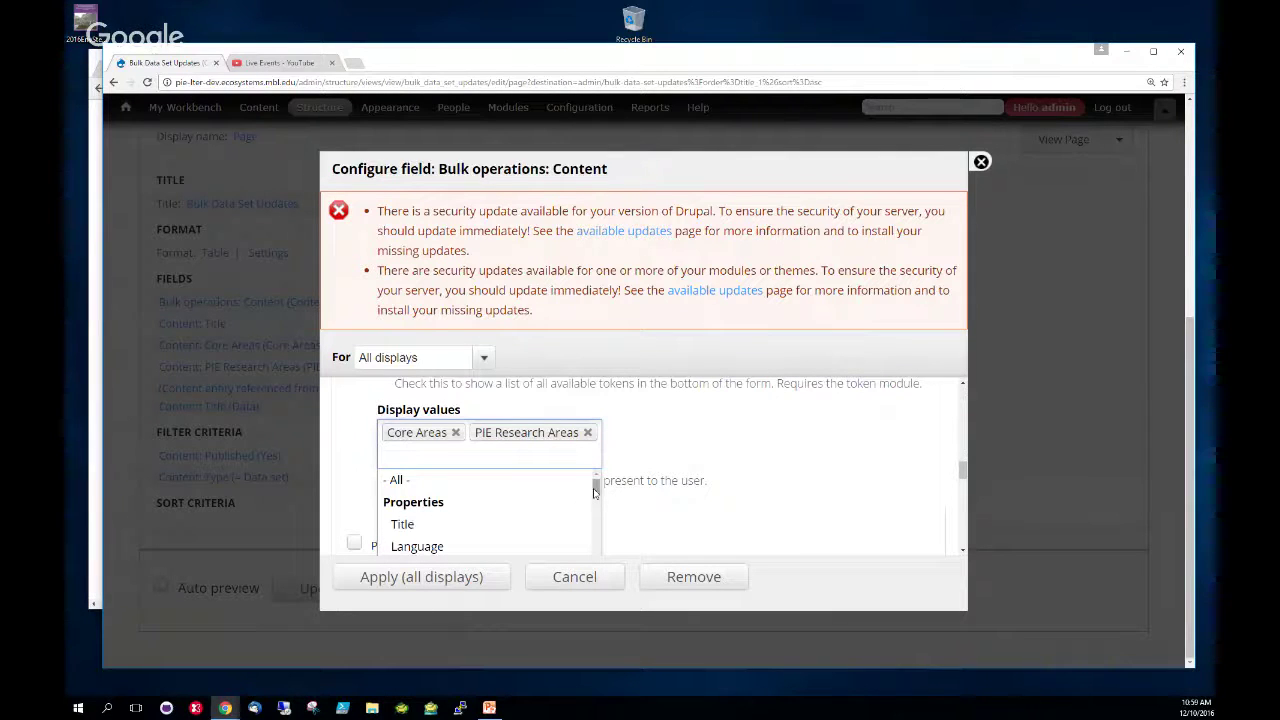
pyautogui.moveTo(594, 487); pyautogui.dragTo(596, 495)
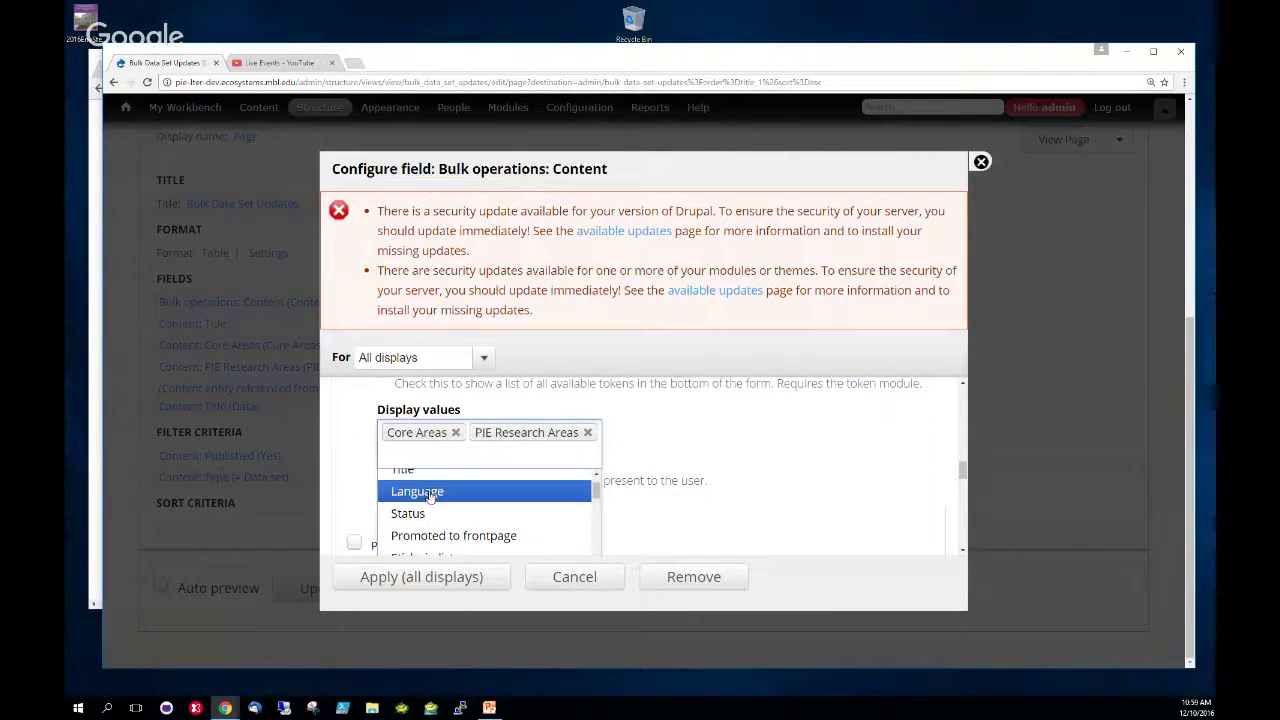
pyautogui.moveTo(596, 491); pyautogui.dragTo(601, 559)
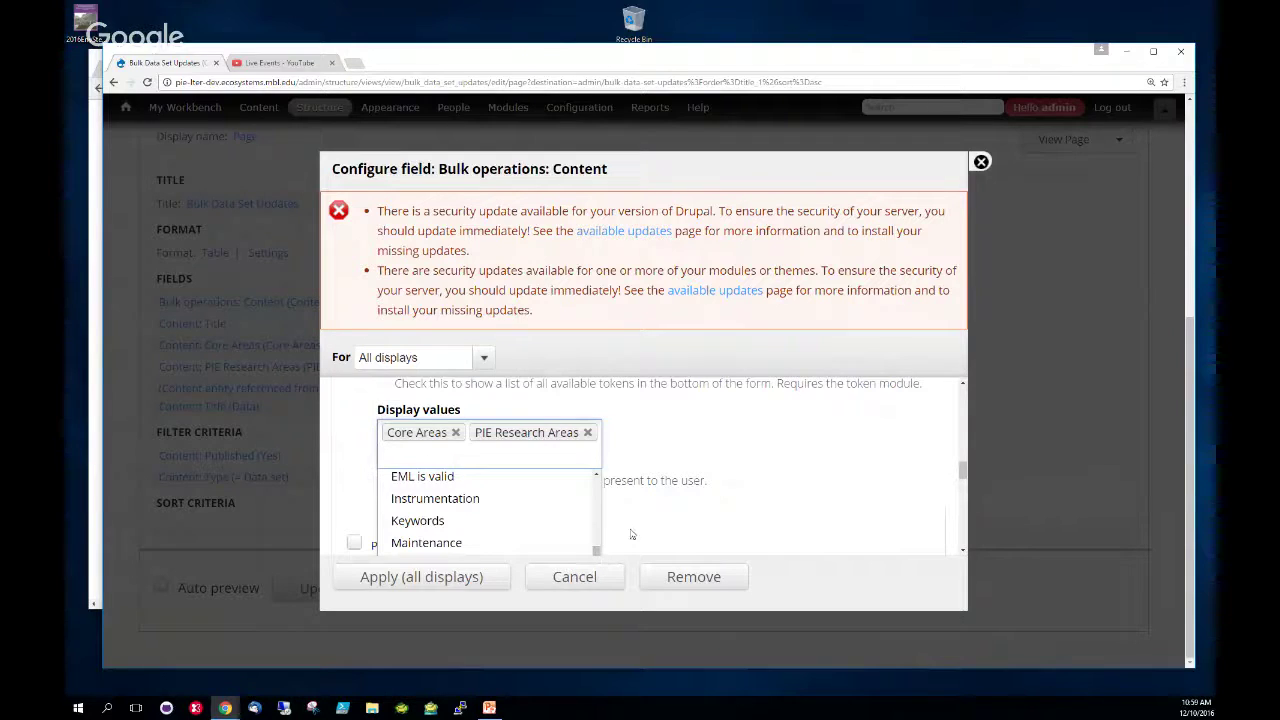
pyautogui.click(719, 511)
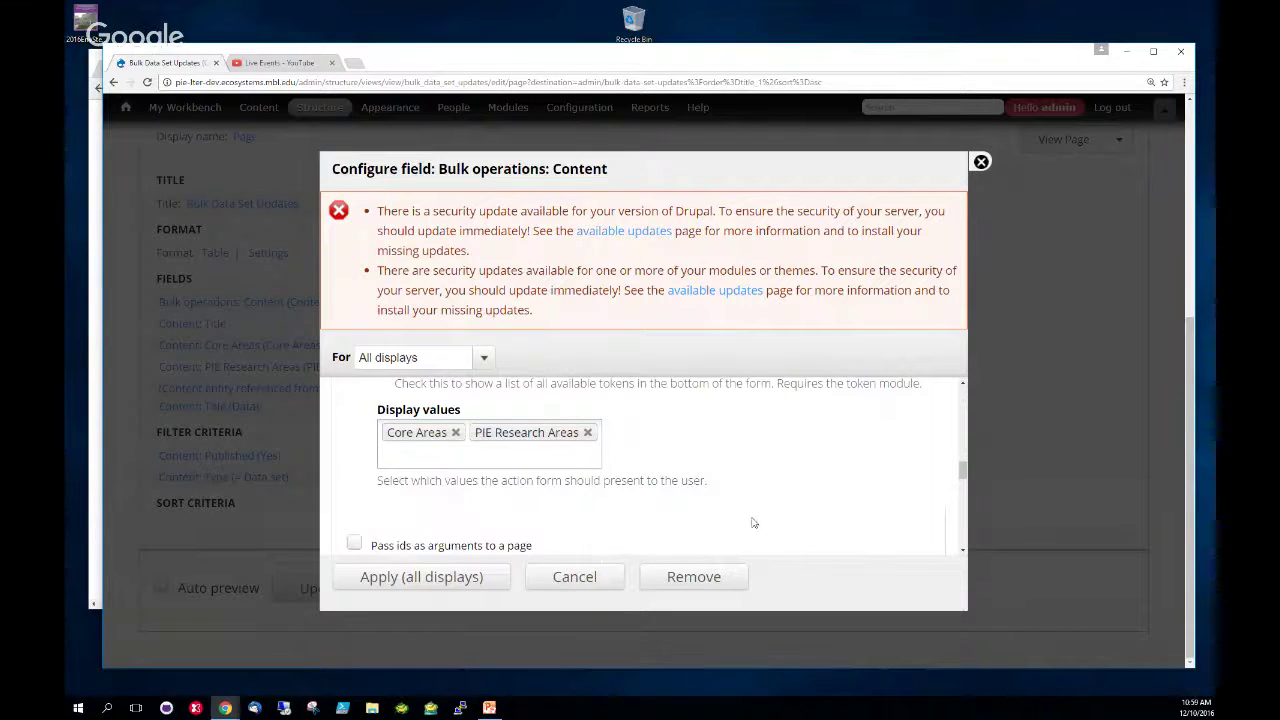
# - Recheck the operation settings, then close the Bulk operations field configuration without applying changes and return to the start of the view's edit page
pyautogui.scroll(4, 598, 540)
pyautogui.scroll(-2, 437, 492)
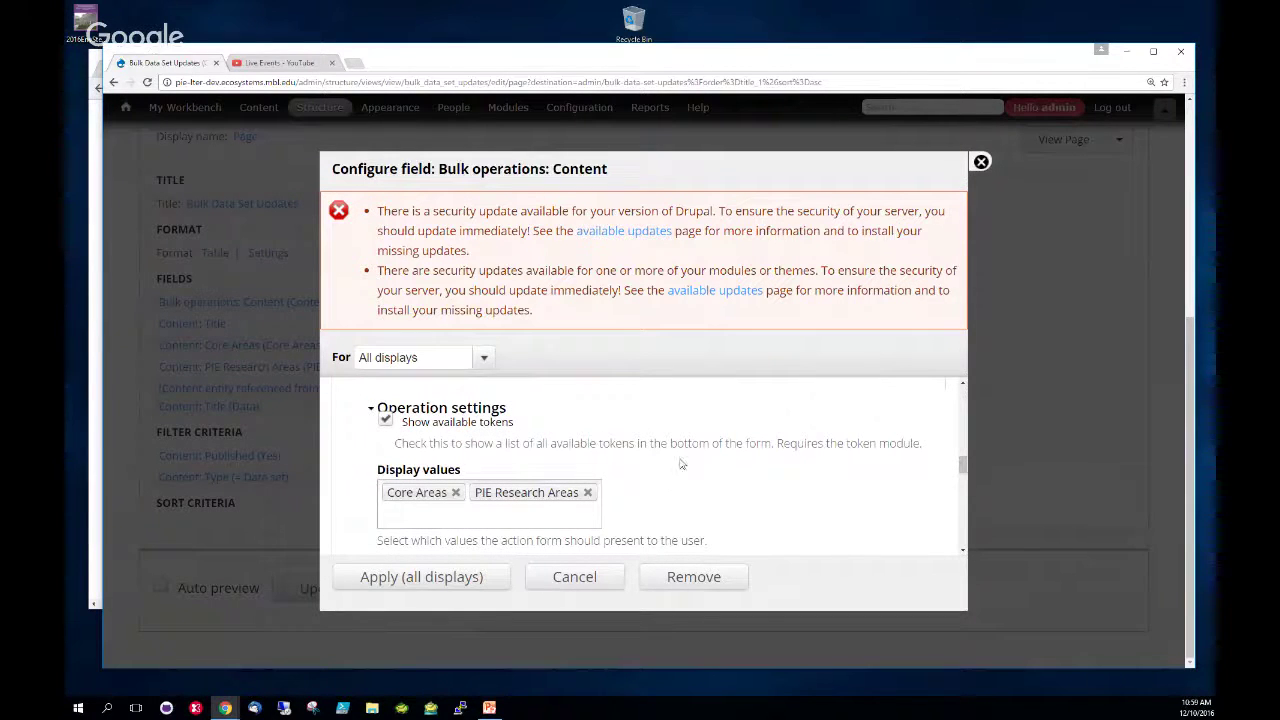
pyautogui.click(981, 161)
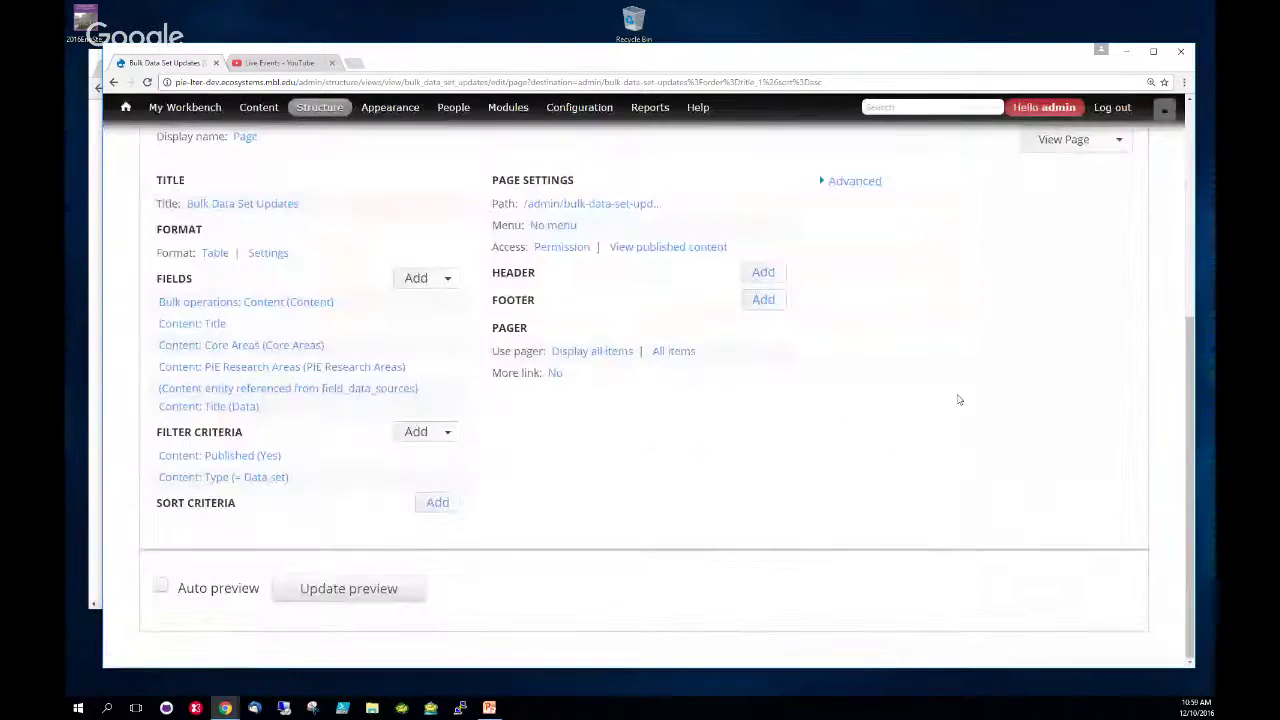
pyautogui.scroll(1, 955, 395)
pyautogui.scroll(3, 955, 395)
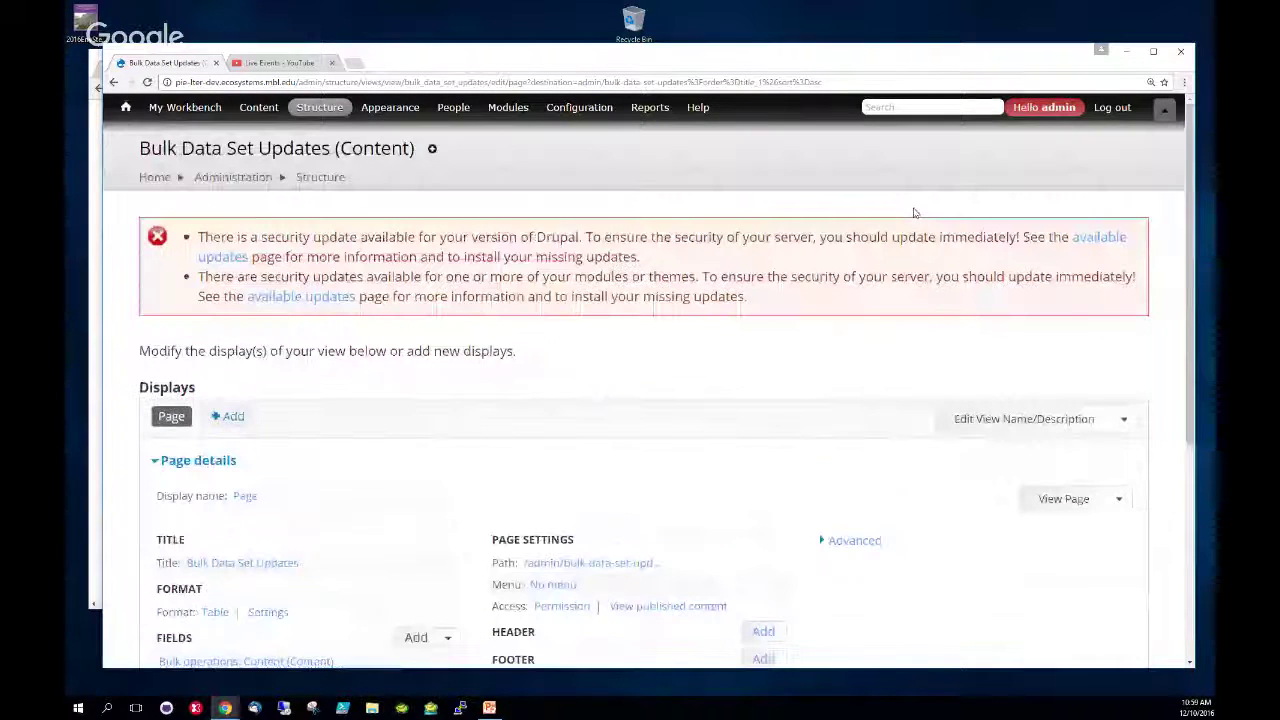